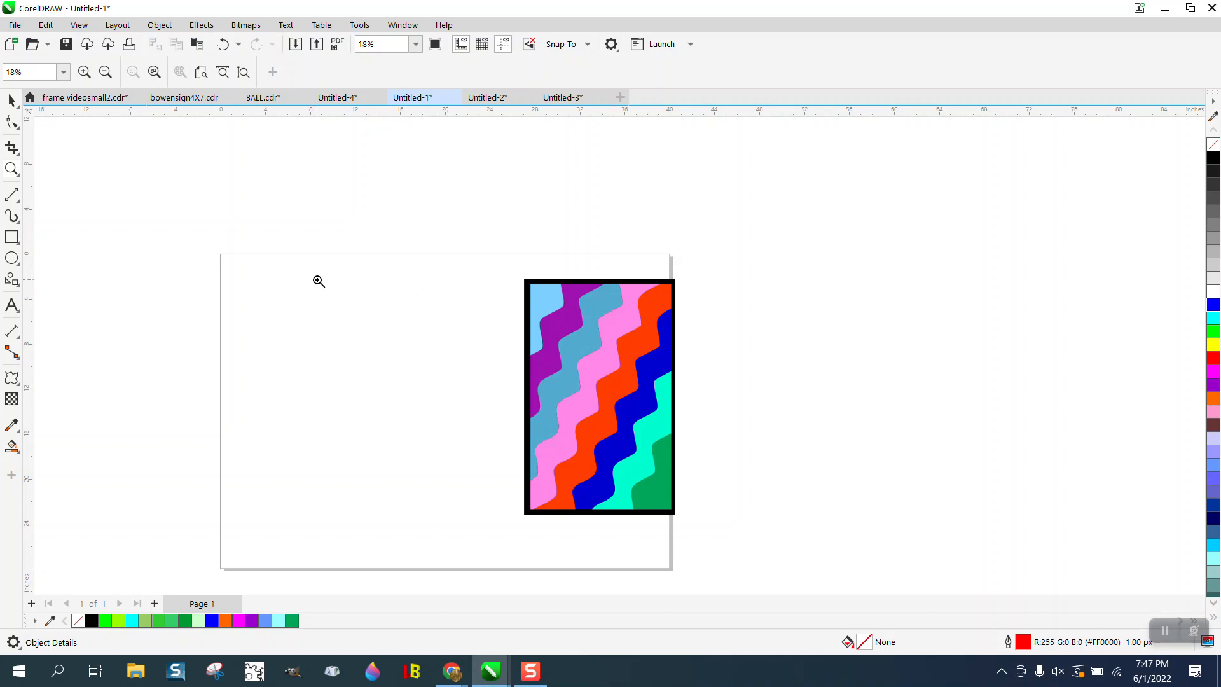
Draw a rectangle about 13.4 by 20.4 inches on the page and move the striped artwork away from it to the right
click(13, 239)
drag(363, 297, 518, 523)
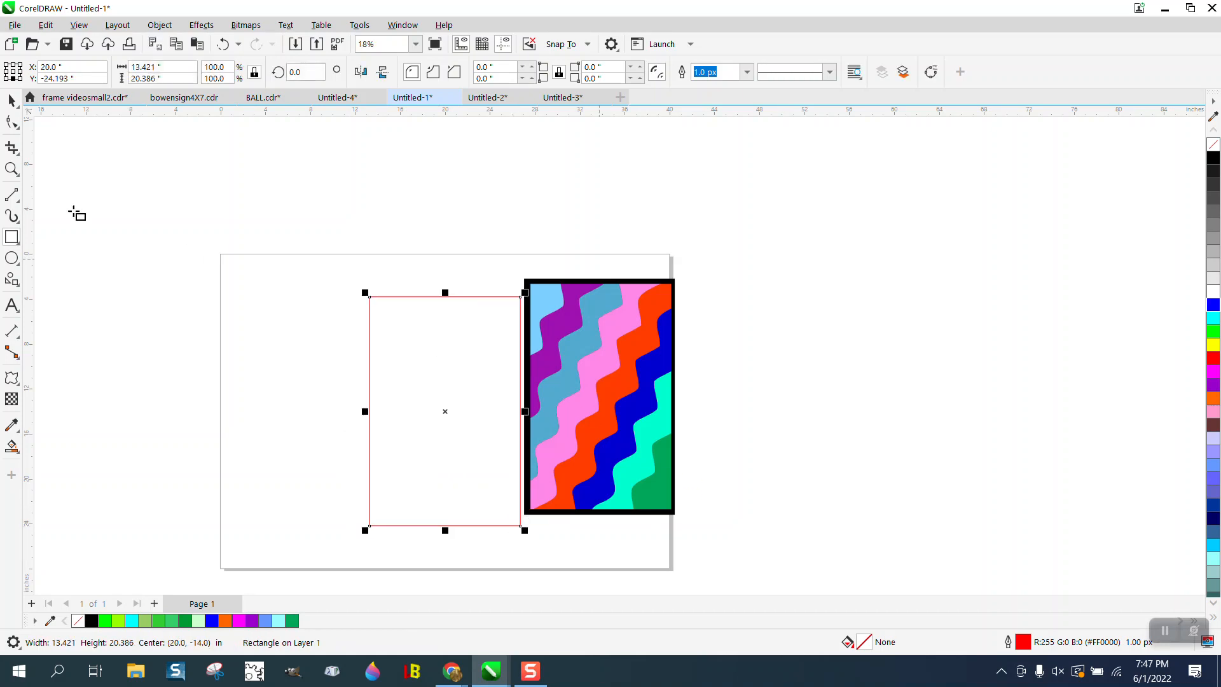
key(space)
drag(630, 327, 711, 330)
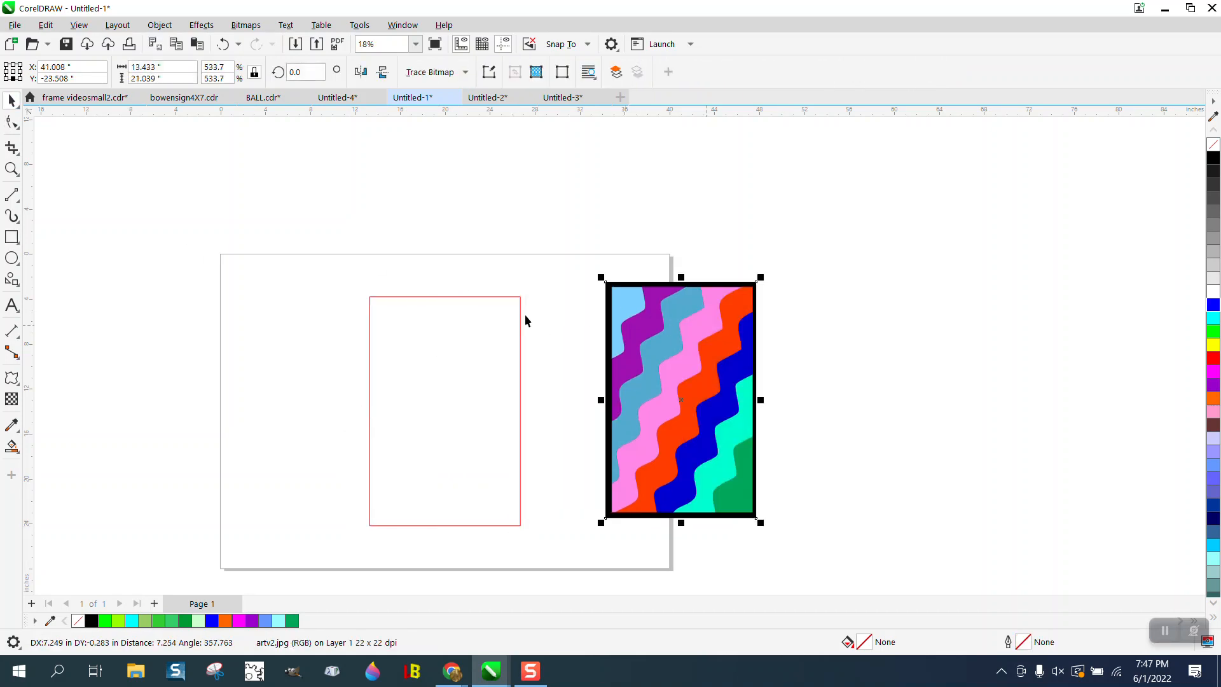
Apply a one-step inside contour with a 0.5 inch offset to the rectangle
click(509, 297)
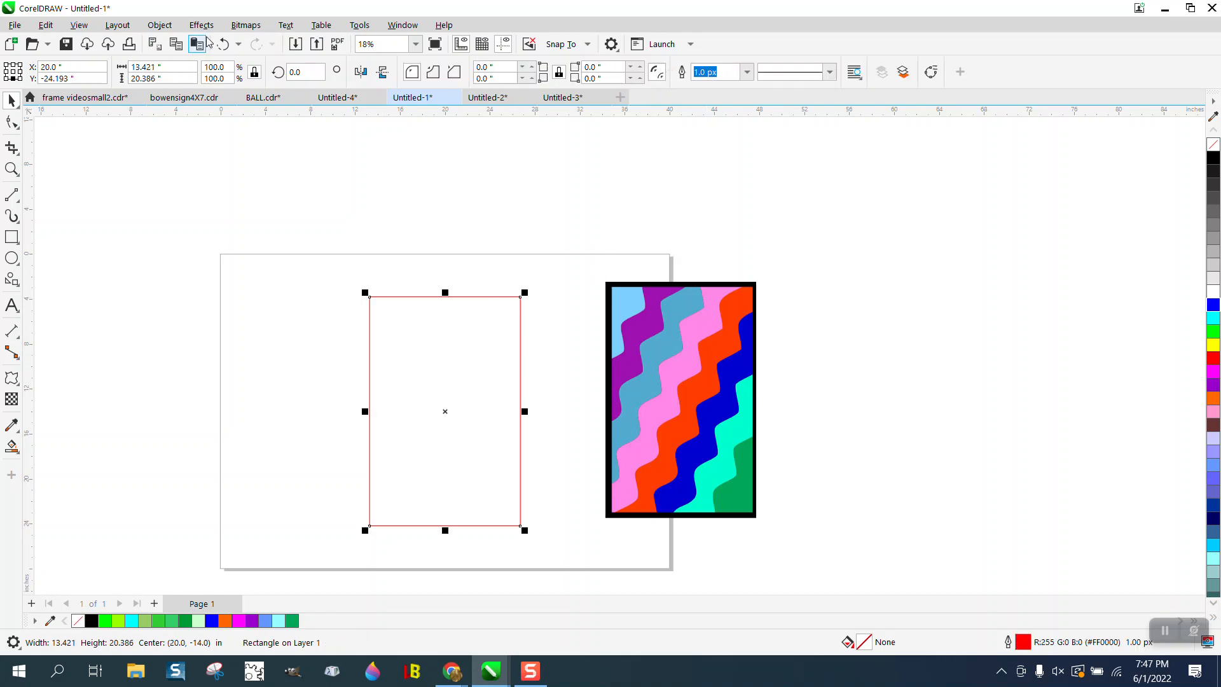
click(160, 26)
mouse_move(201, 25)
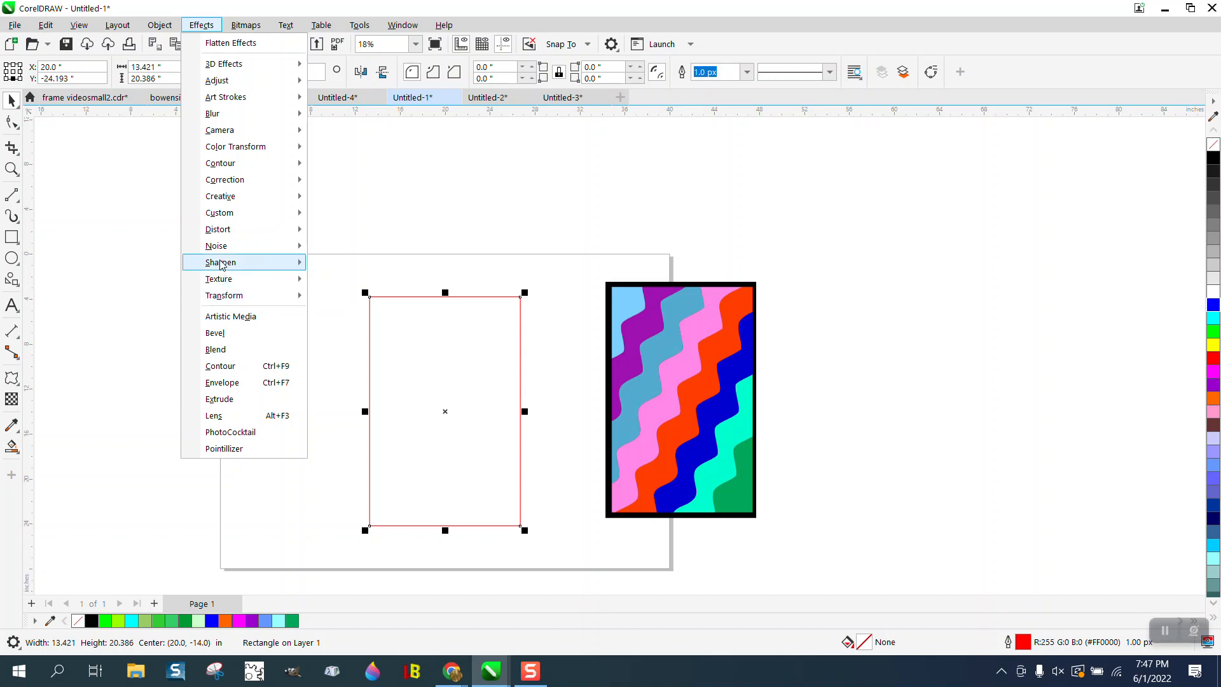
click(227, 365)
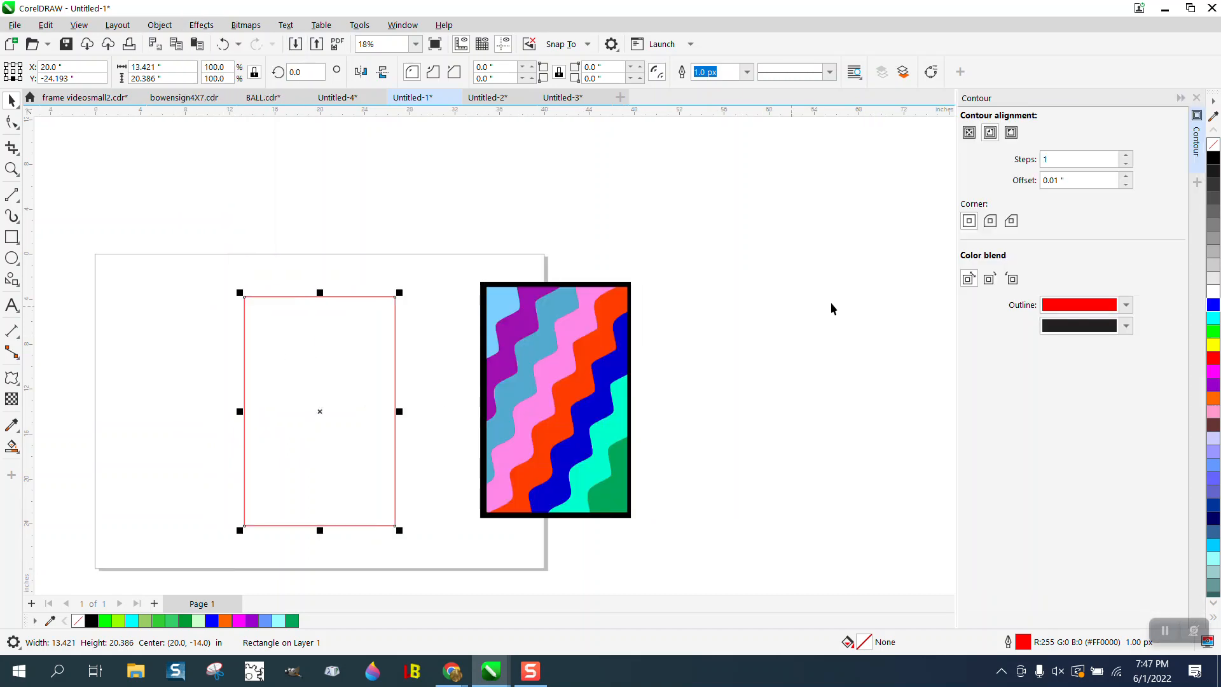
click(994, 137)
click(1081, 180)
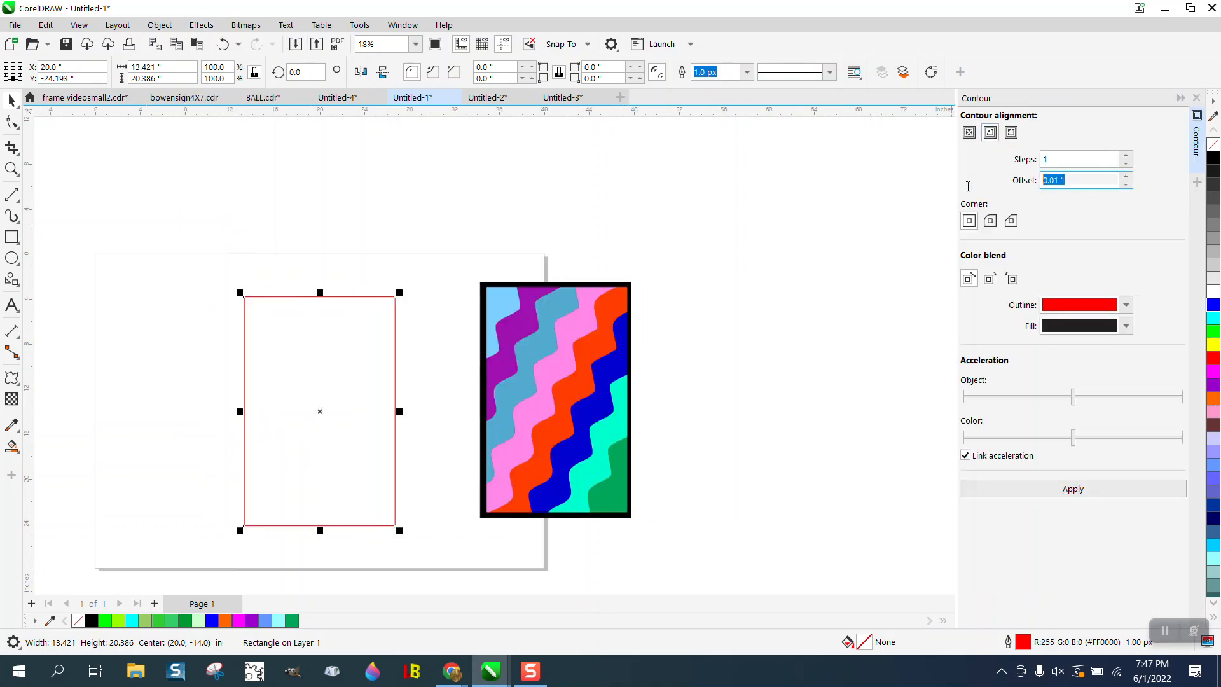
text(.5)
click(1080, 494)
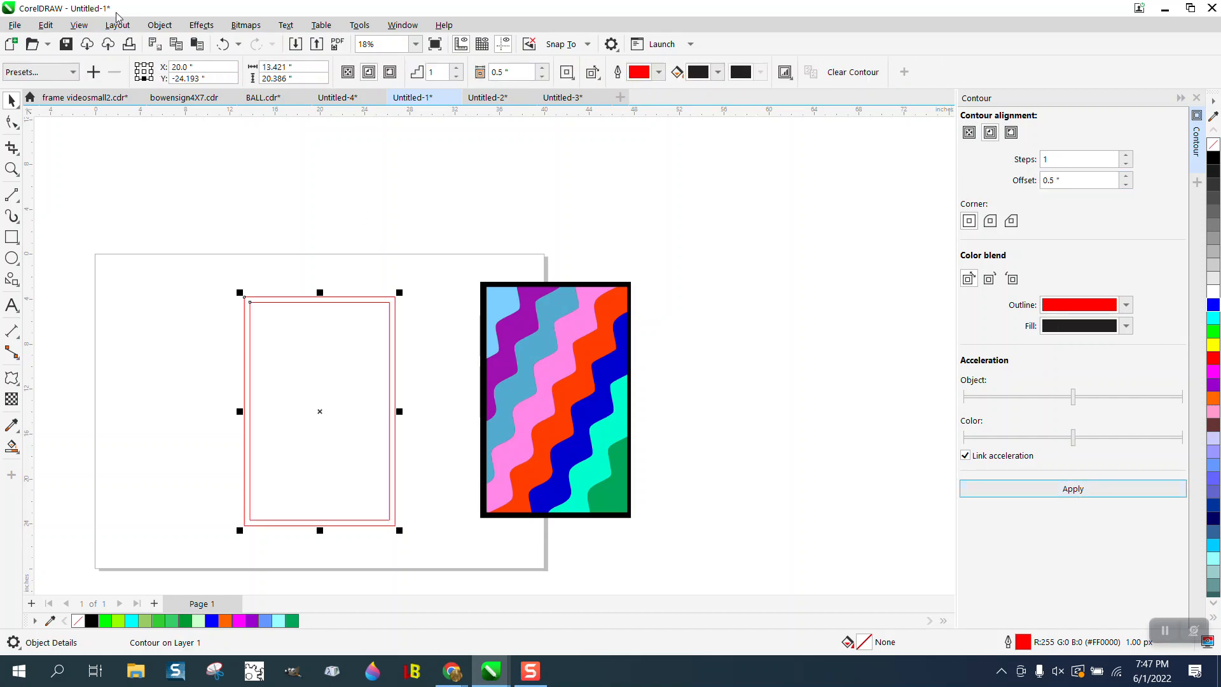
Break the contour apart and nudge the outer rectangle off the page to the left, leaving the inner rectangle in place
click(159, 24)
click(201, 364)
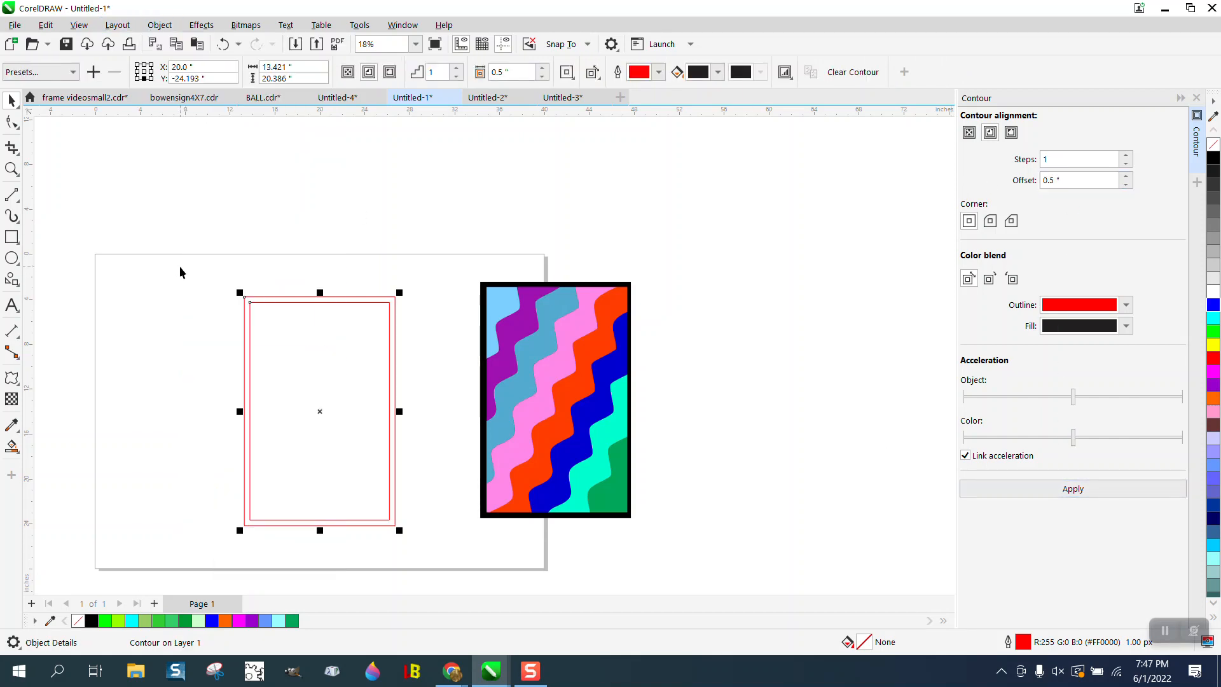
click(180, 272)
click(255, 297)
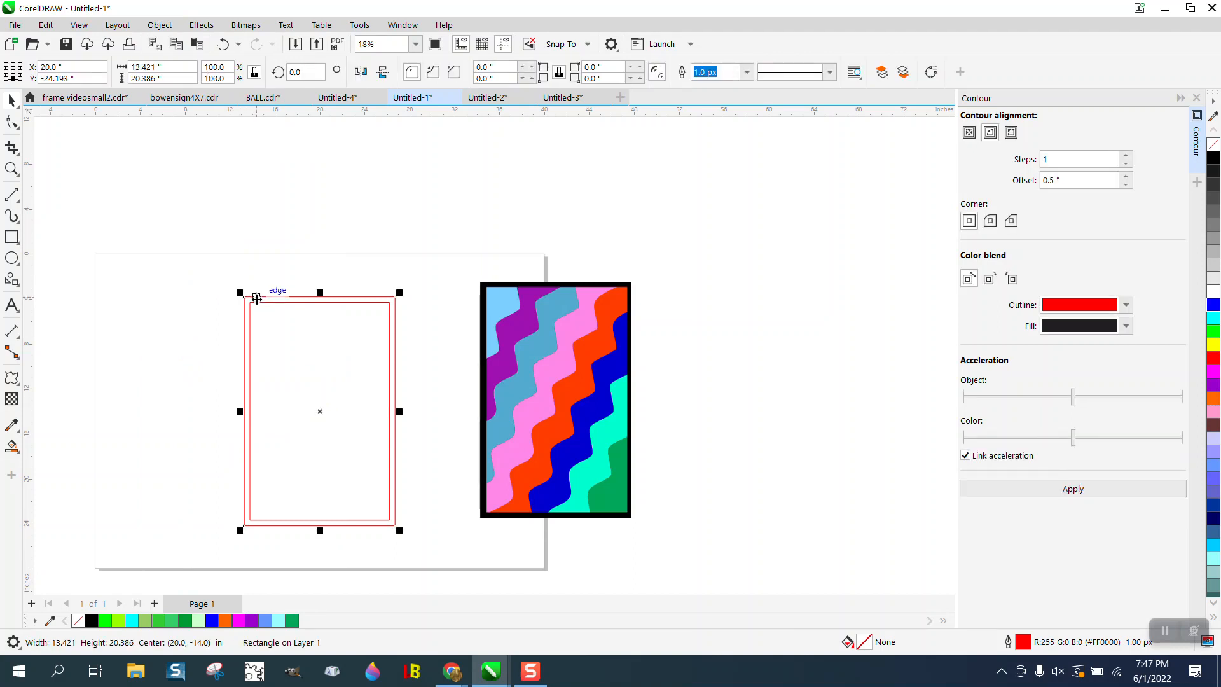
key(Left)
key(Left)
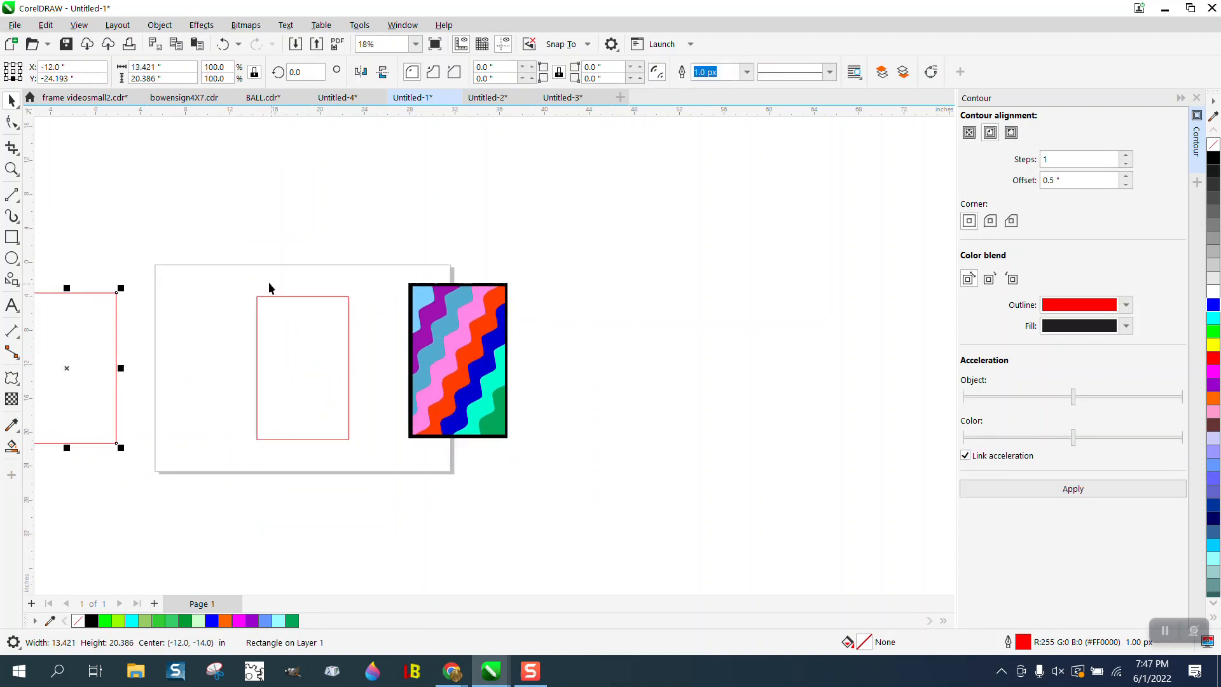
scroll(272, 284, down, 1)
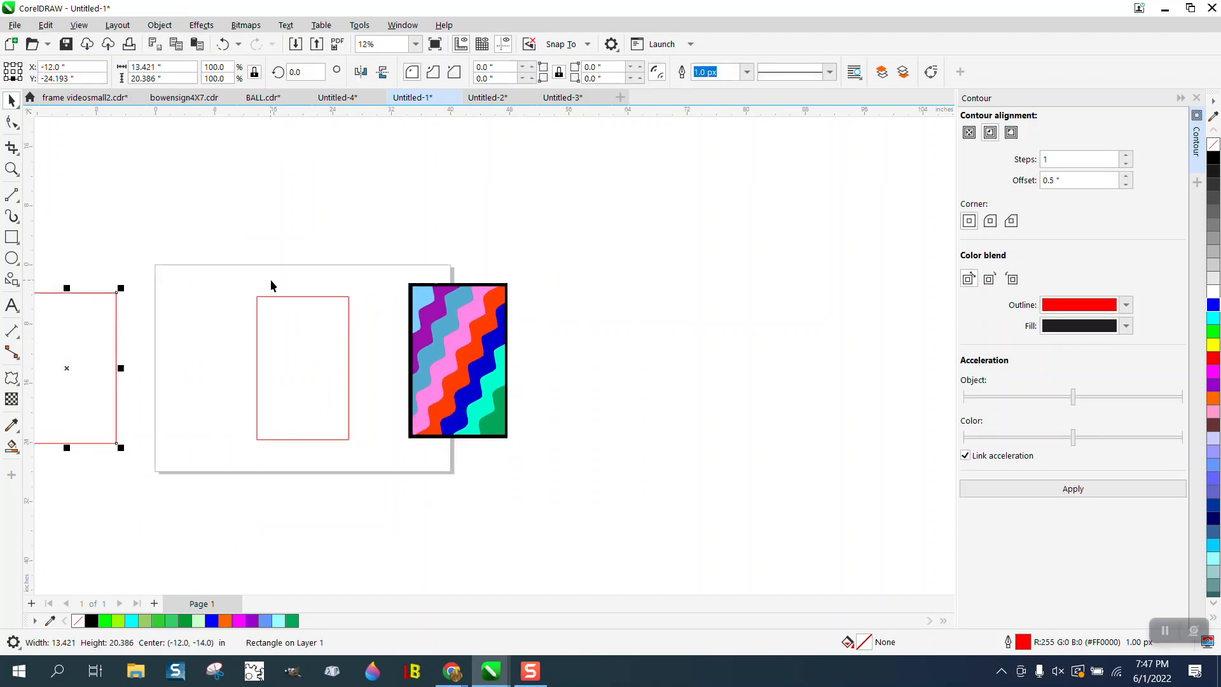
click(19, 389)
click(22, 385)
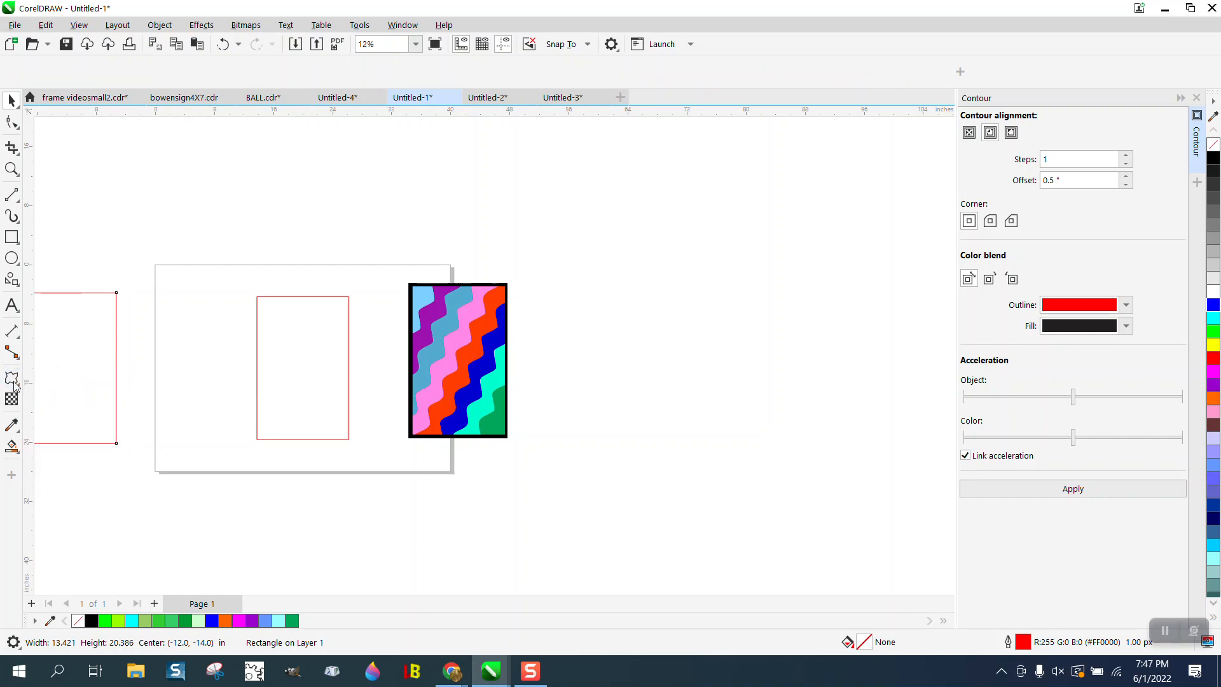
click(13, 195)
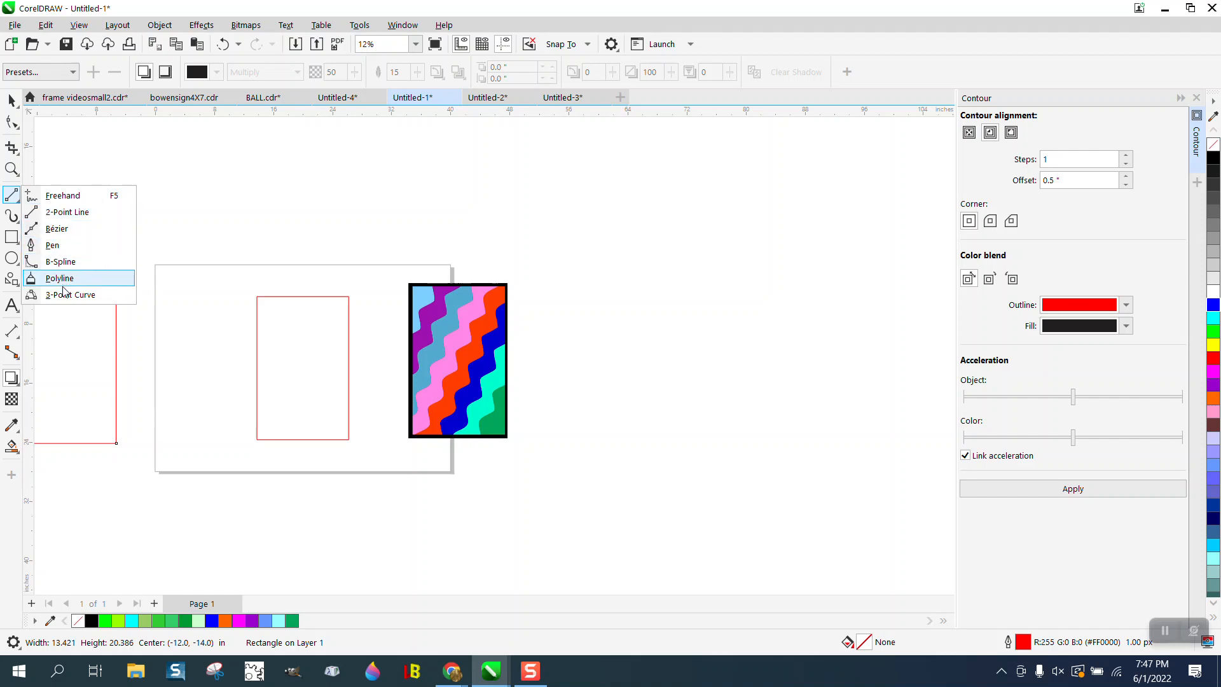
click(66, 213)
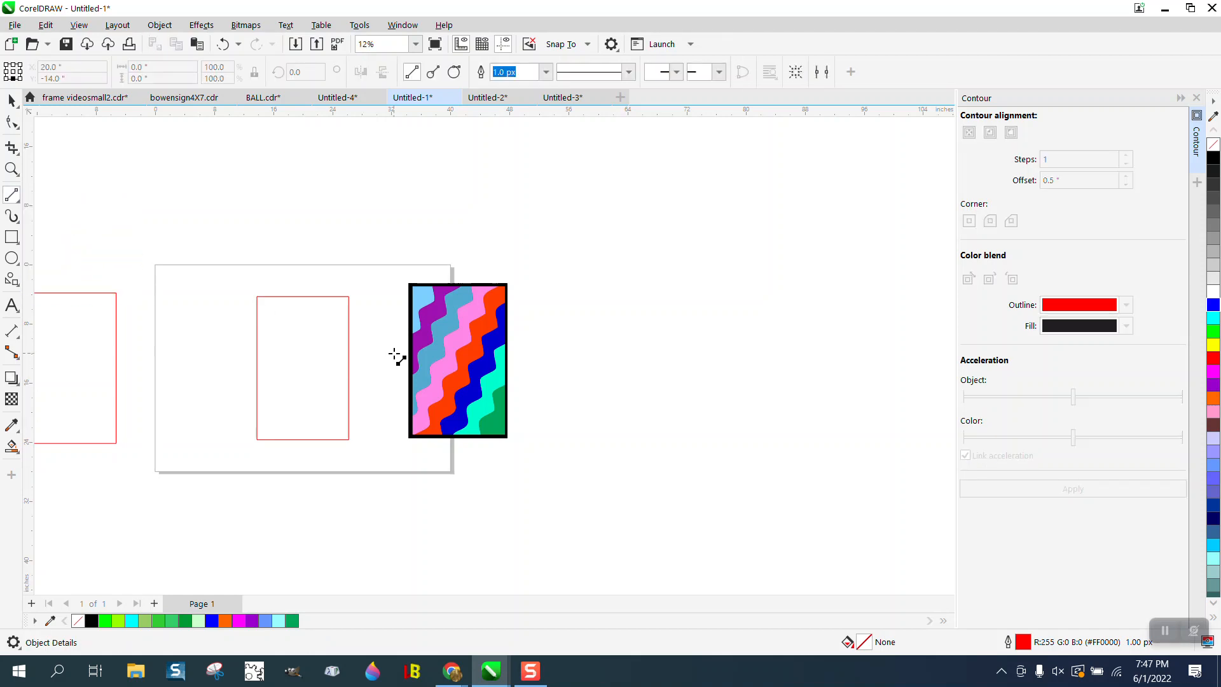
Move the striped artwork well clear of the page and draw a diagonal two-point line, about 25.4 by 31.7 inches, across the inner rectangle's lower-right corner
click(12, 100)
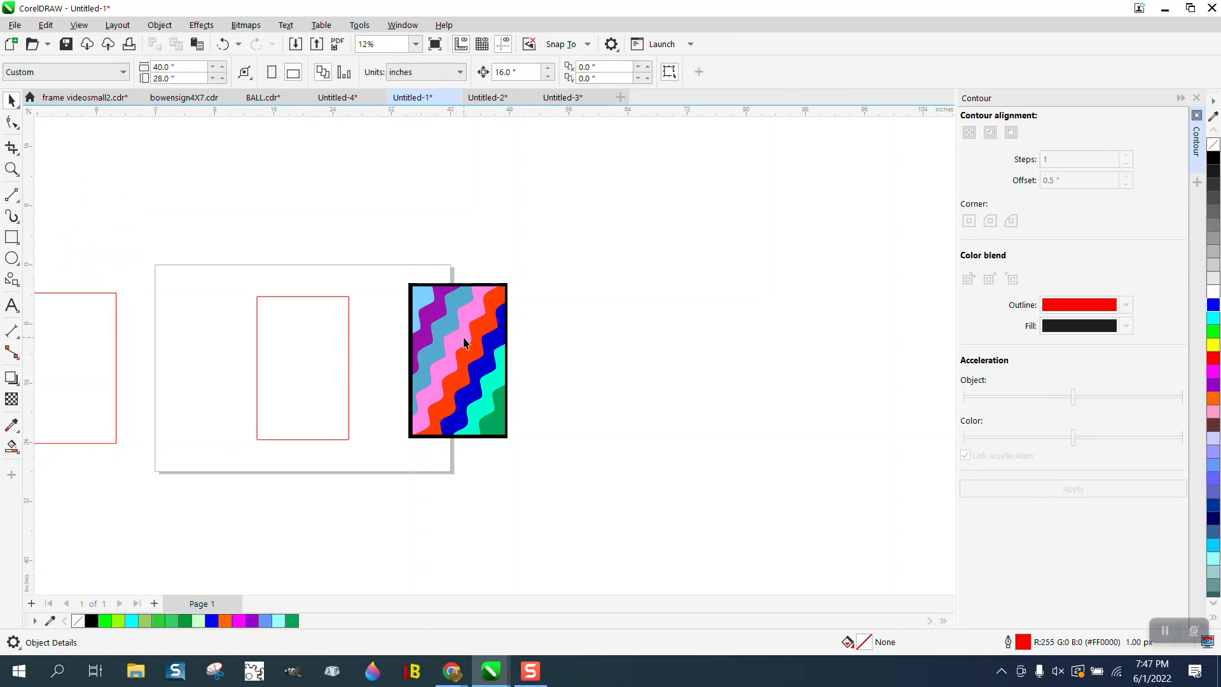
drag(465, 341, 709, 371)
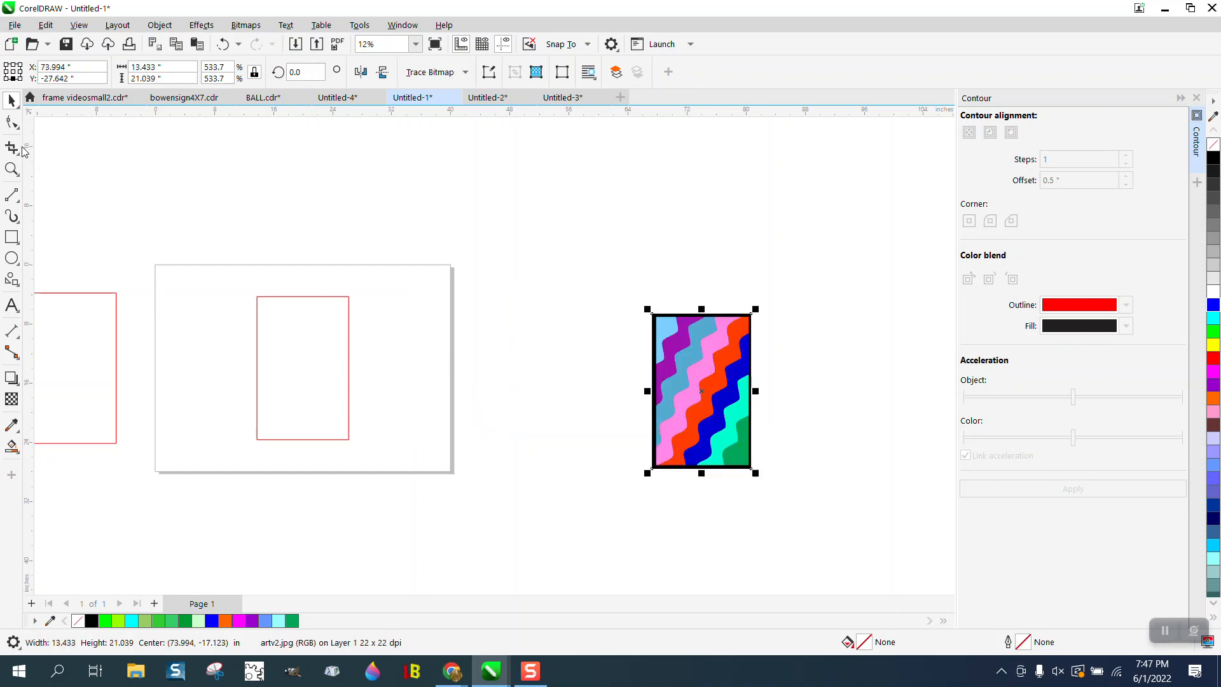
click(19, 203)
click(62, 211)
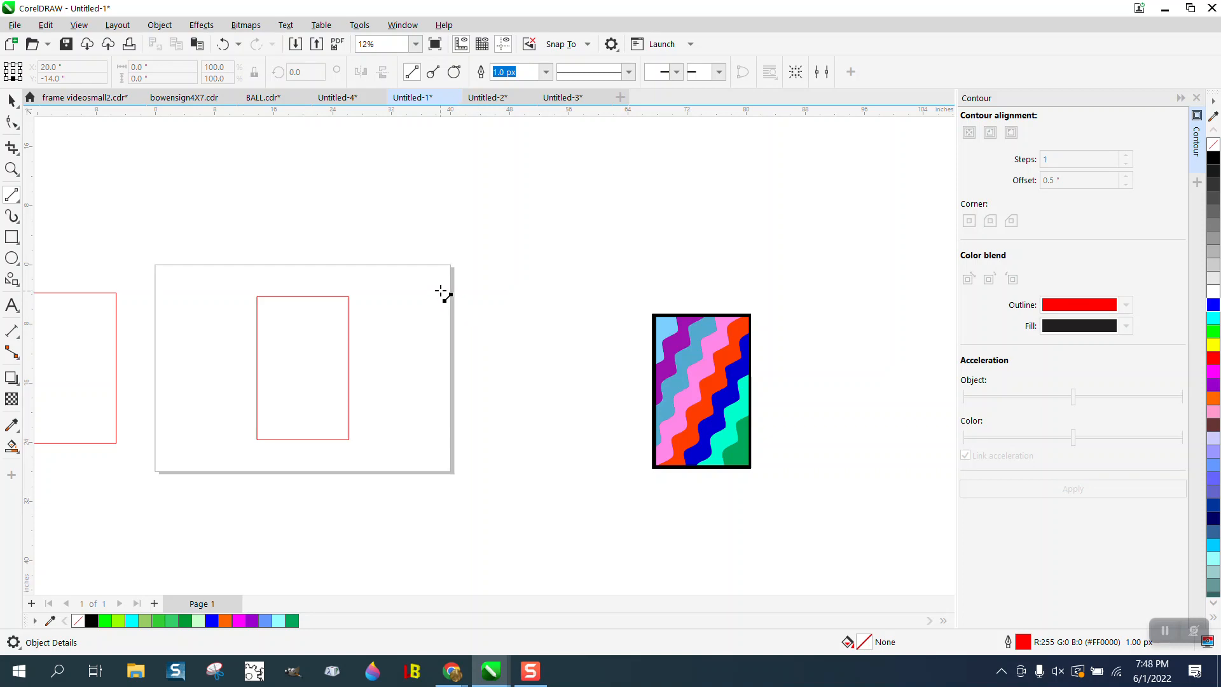
drag(443, 283, 253, 518)
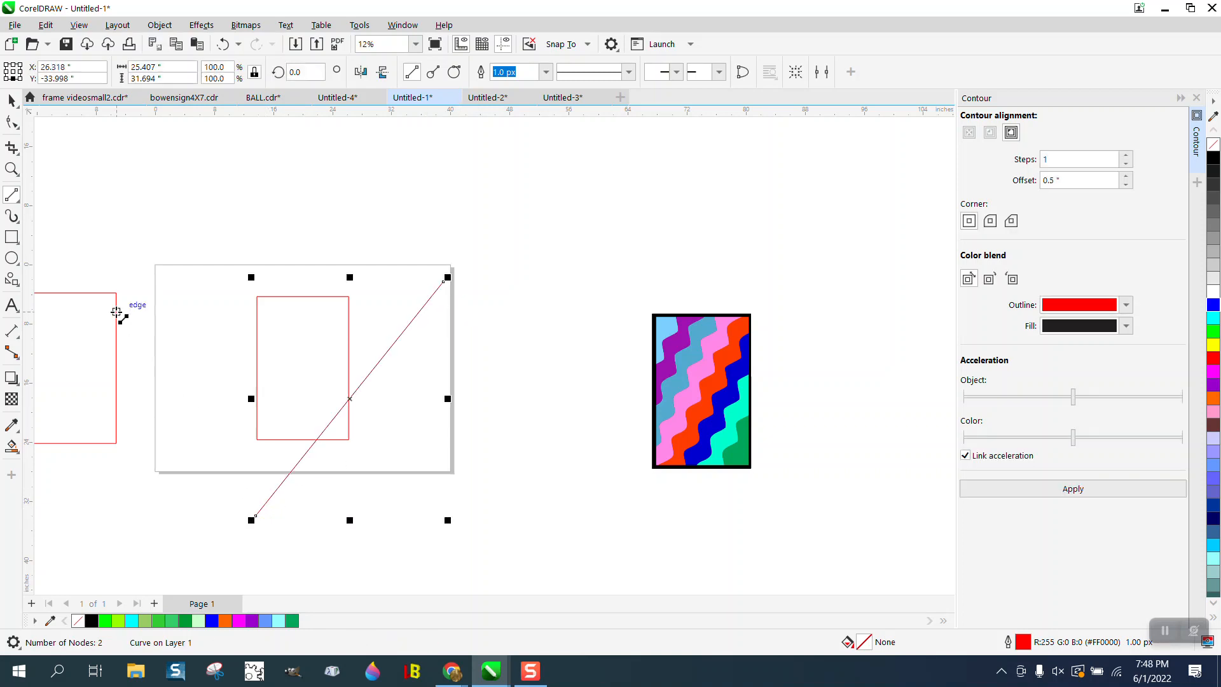
Start a zipper distortion on the diagonal line with a frequency of 8
click(19, 382)
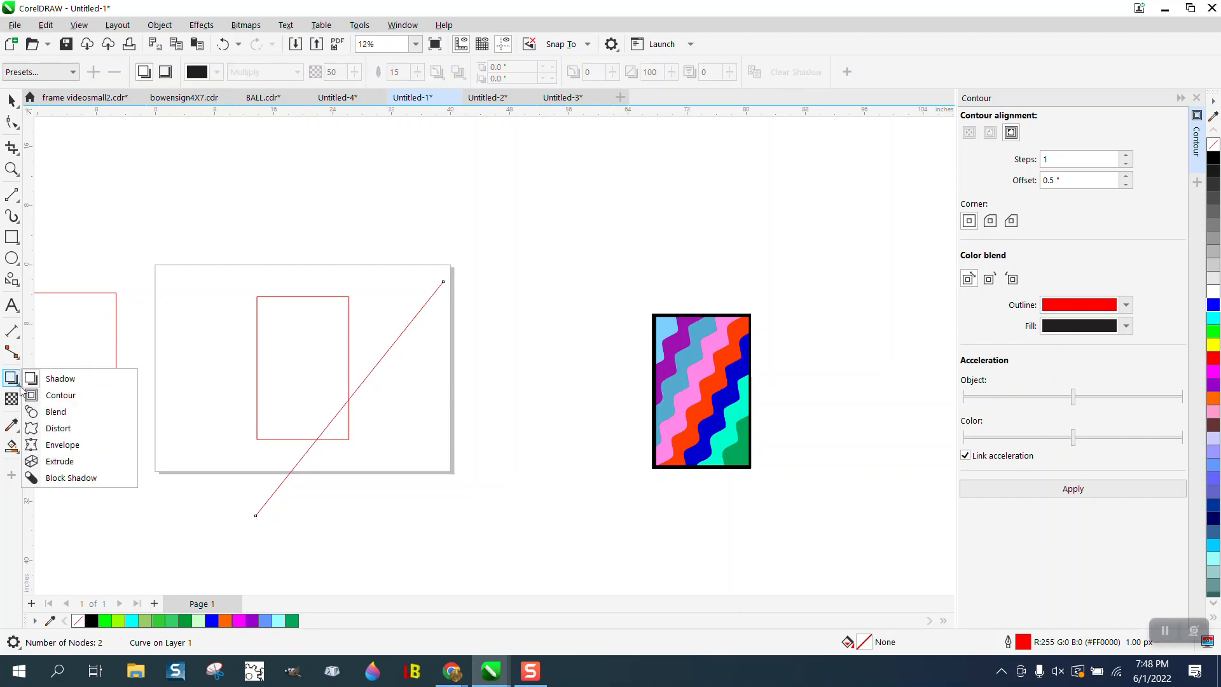
click(56, 429)
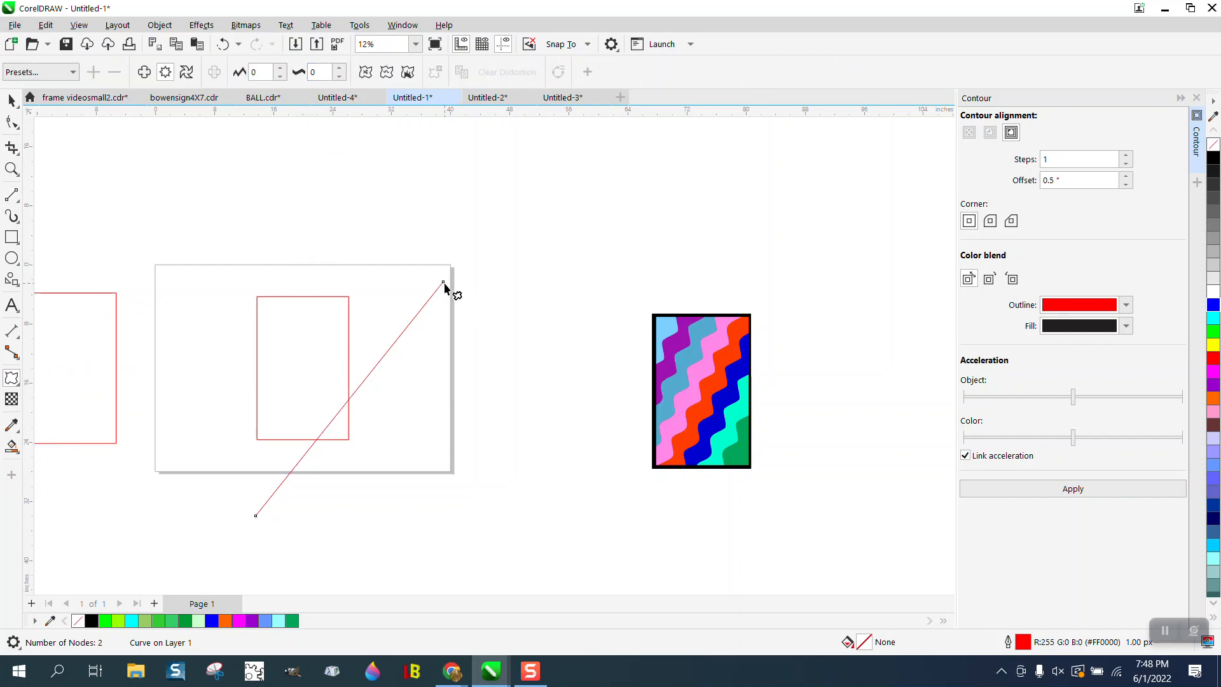
click(342, 73)
click(341, 73)
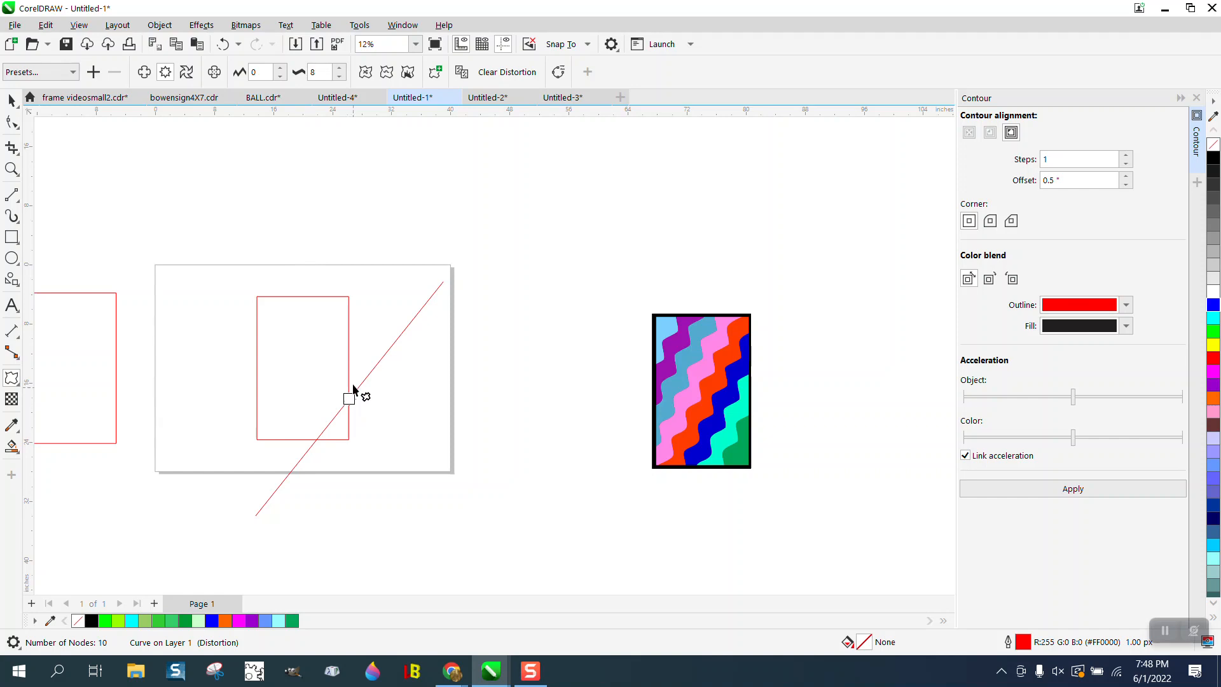
Set the zipper distortion's amplitude to 26 on the diagonal line
click(279, 70)
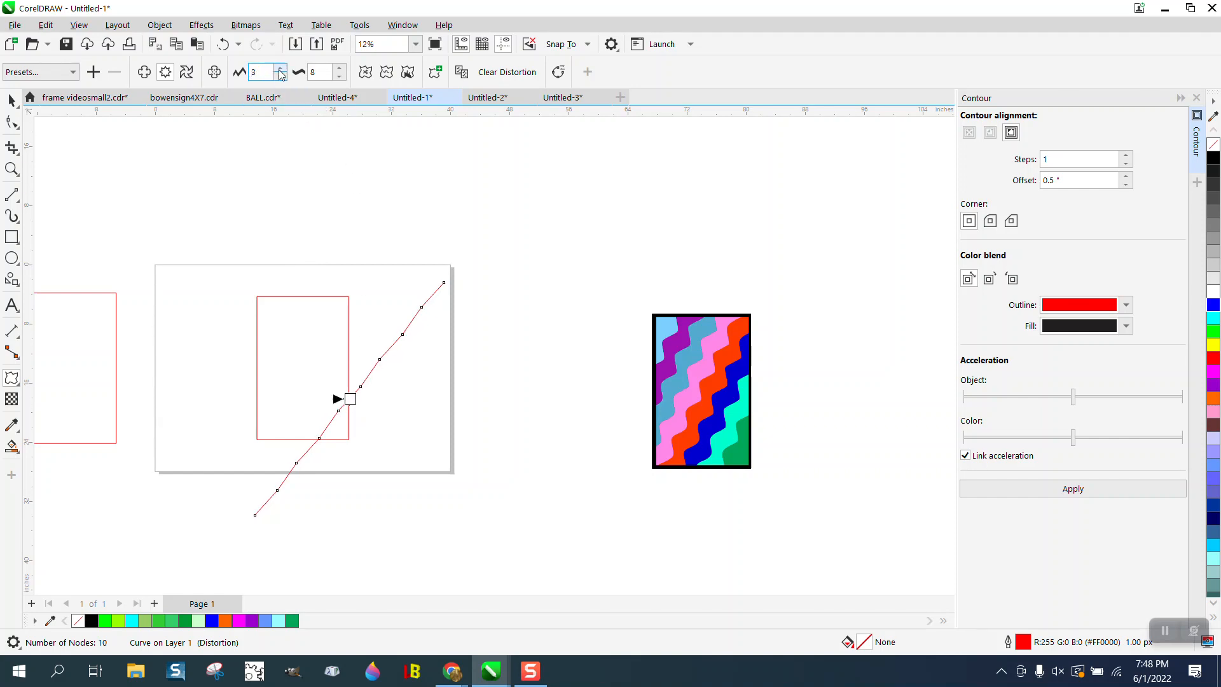
click(279, 70)
click(279, 69)
click(279, 69)
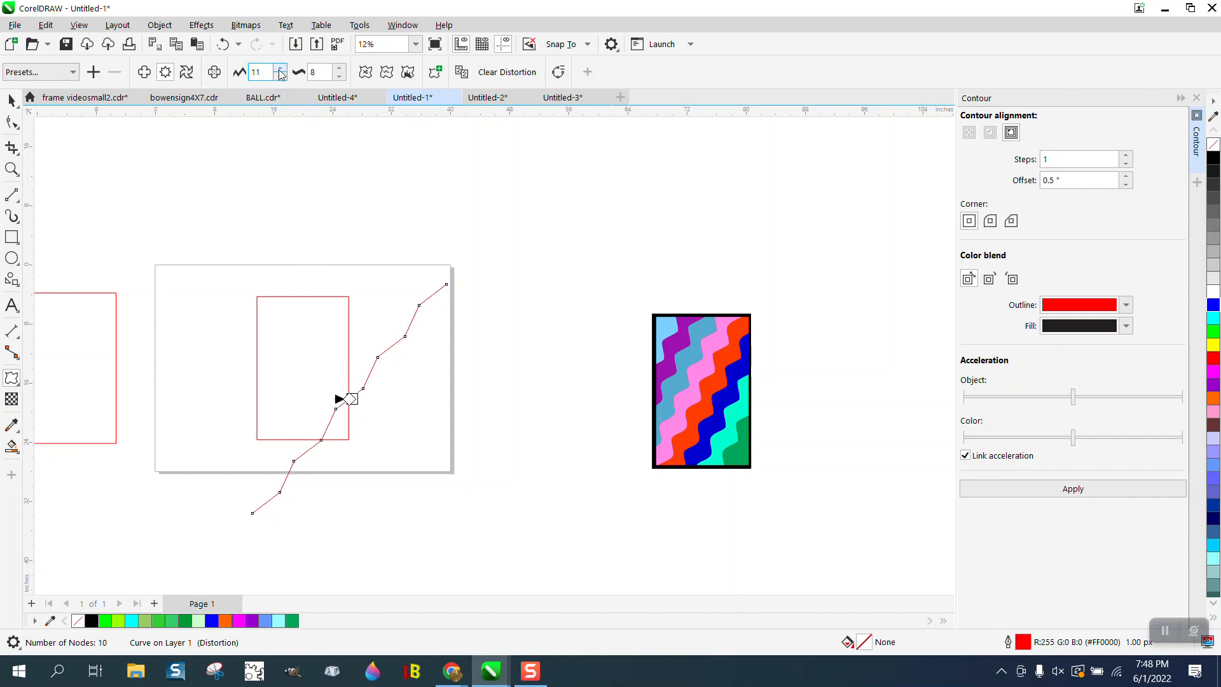
click(280, 69)
click(279, 69)
click(279, 70)
click(279, 69)
click(279, 69)
click(279, 70)
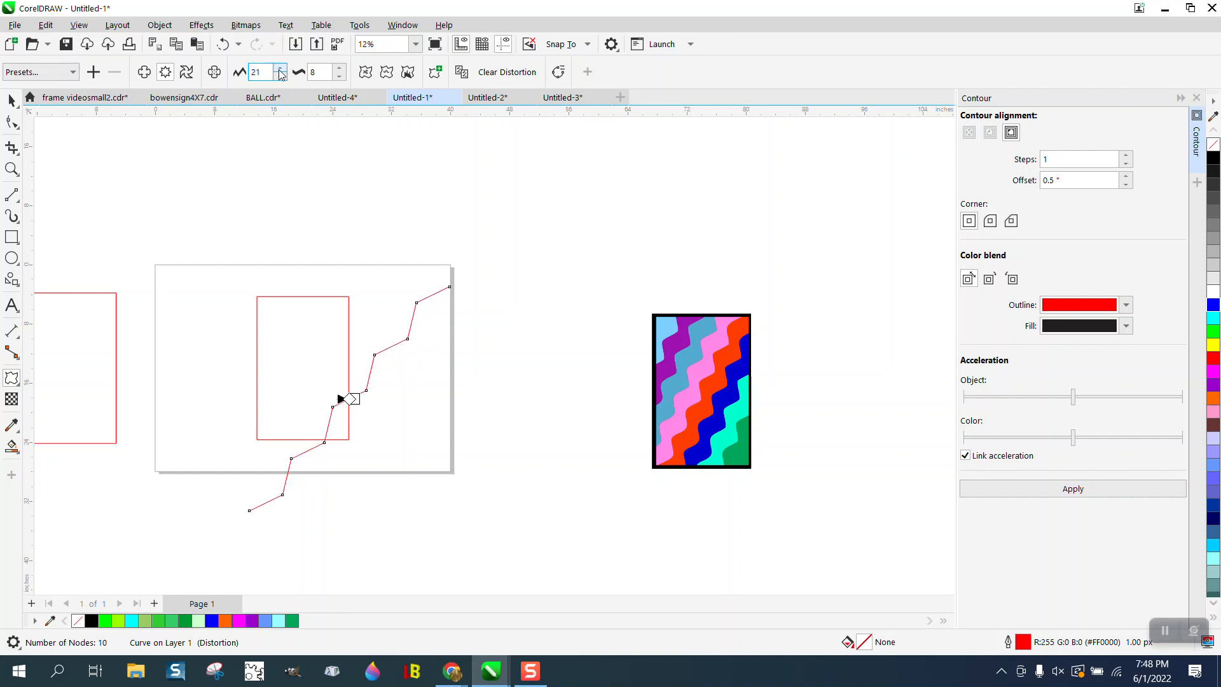
click(279, 70)
click(279, 69)
click(279, 69)
Increase the zipper distortion's frequency to 14 on the diagonal line
click(341, 68)
click(340, 69)
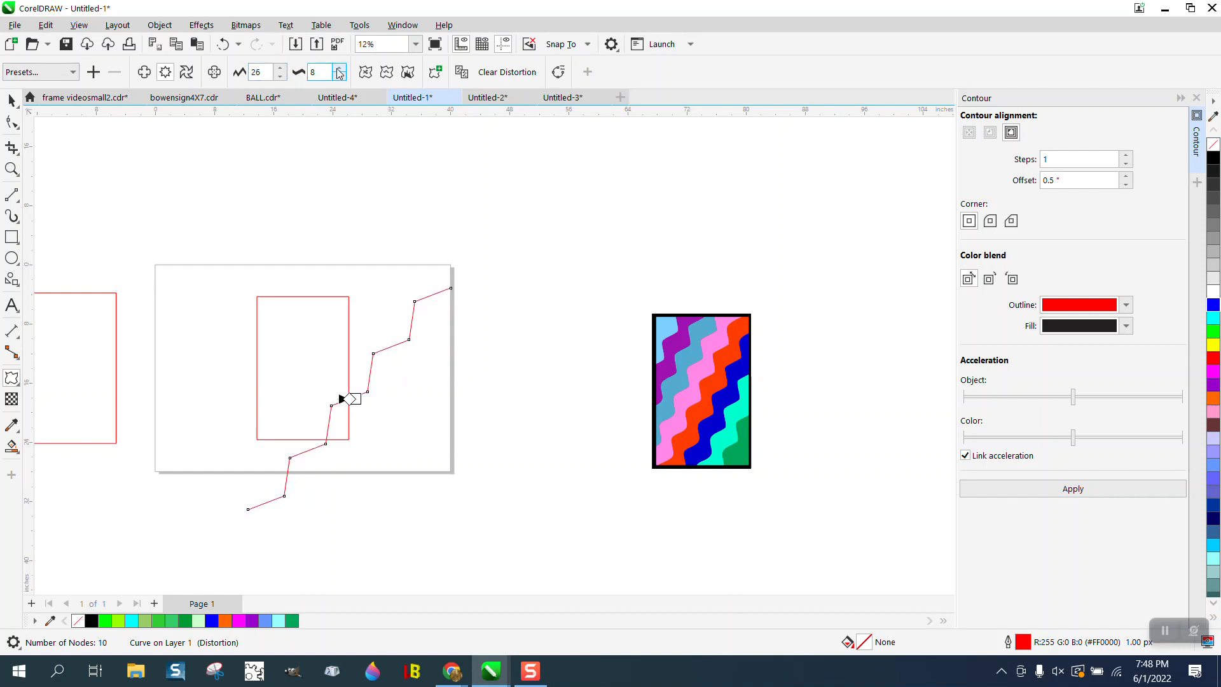
click(340, 68)
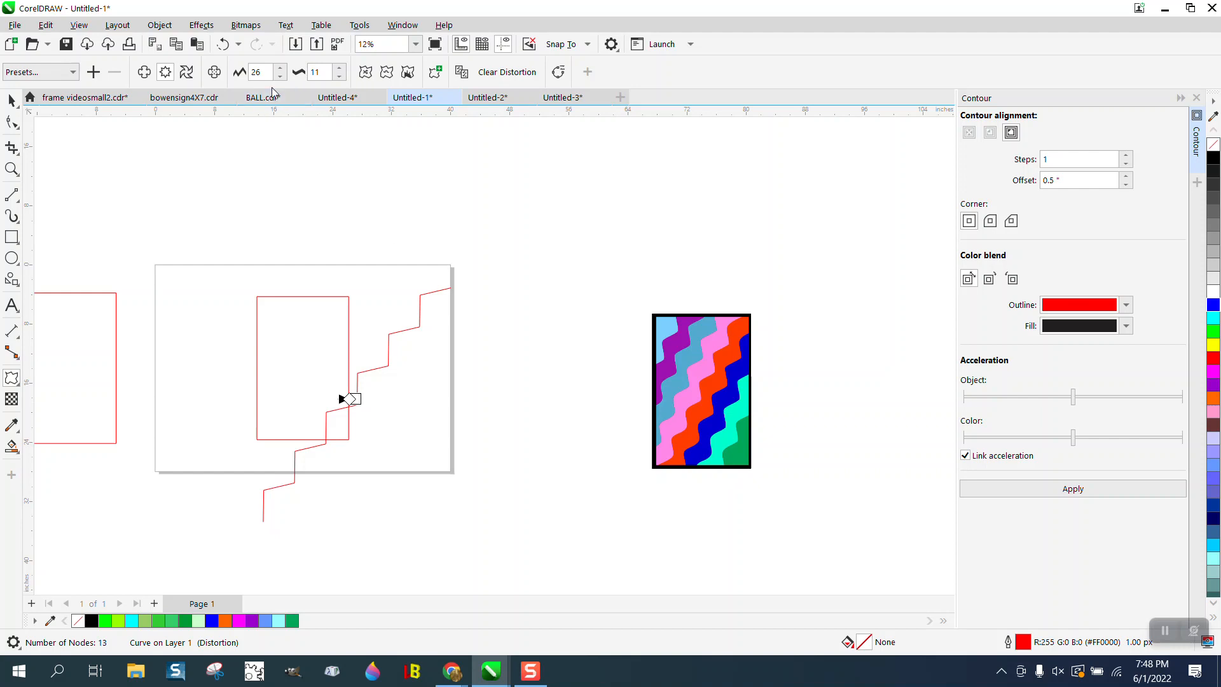
click(340, 69)
click(340, 68)
click(340, 69)
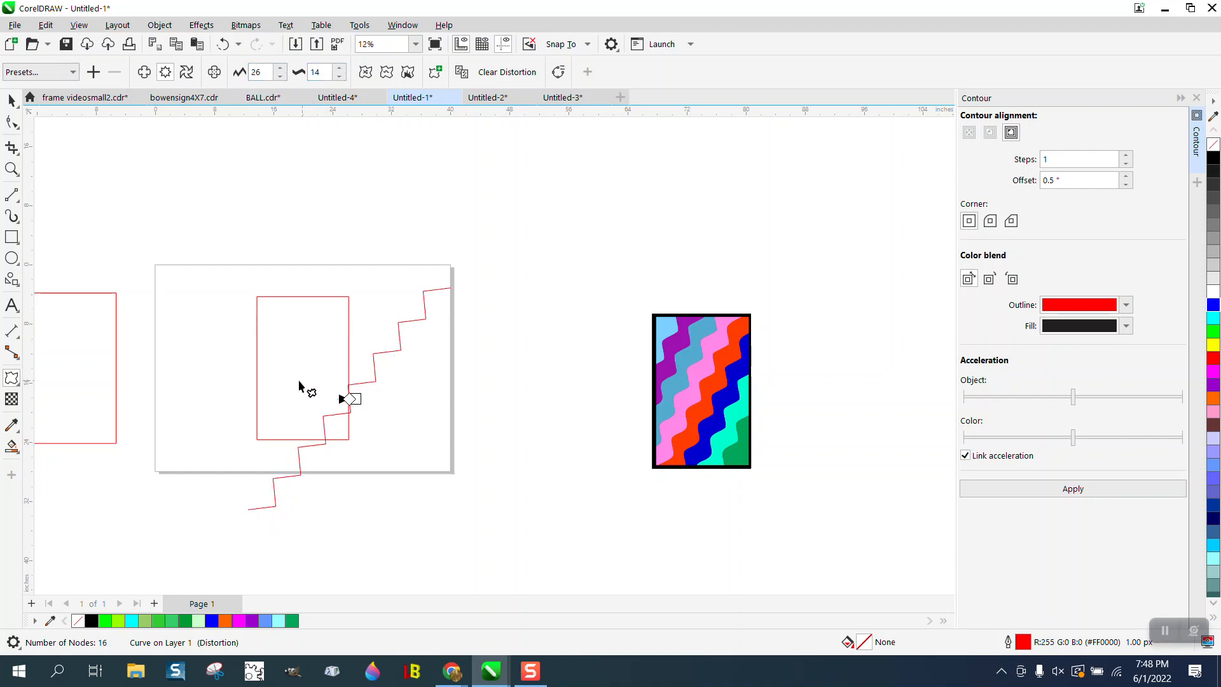
Convert the distorted zigzag line to curves and round its corners along the whole length with the Smooth tool
click(159, 25)
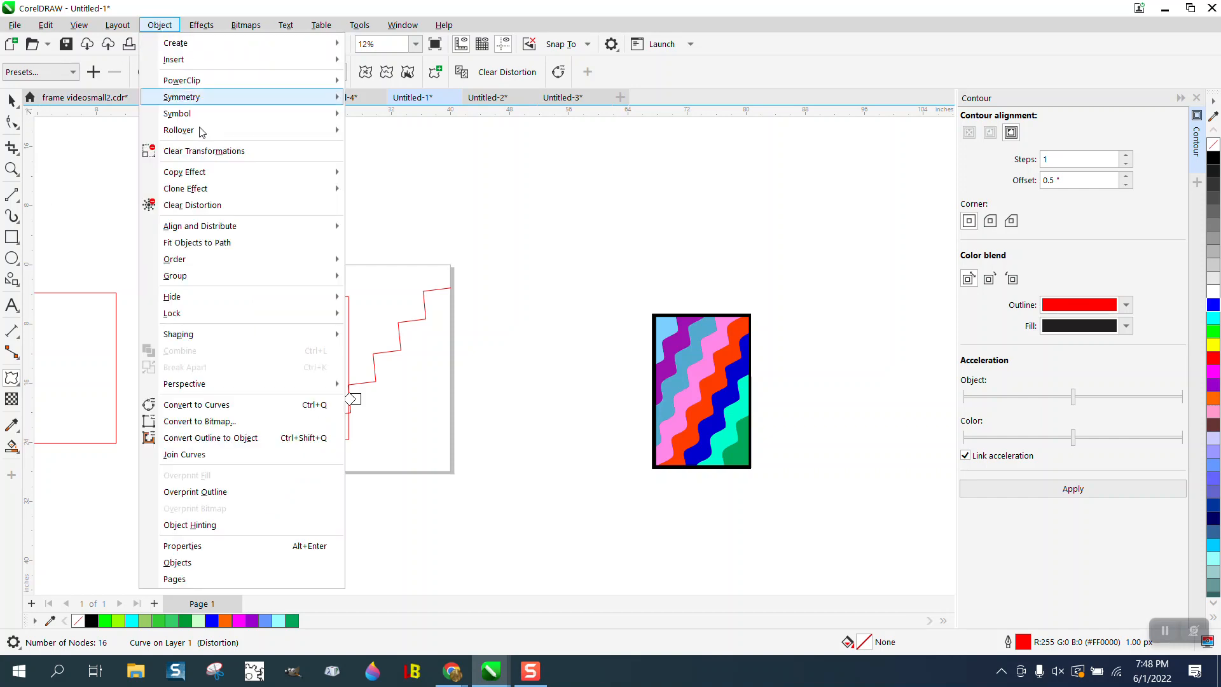
click(210, 402)
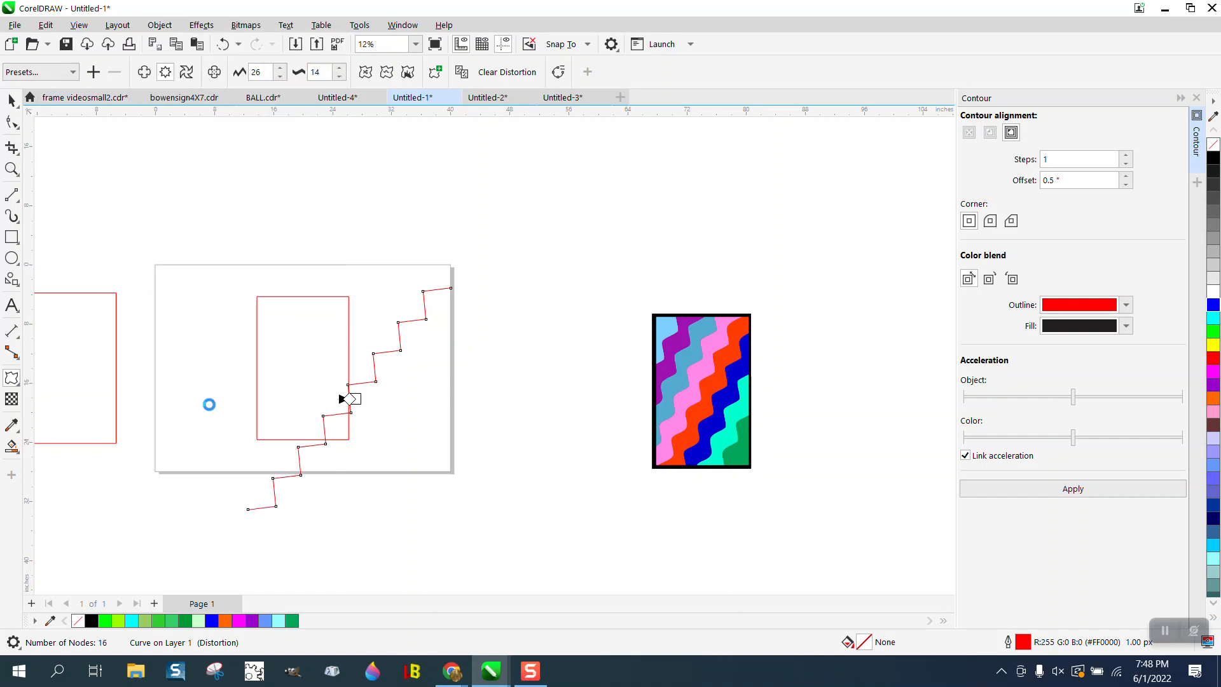
click(15, 125)
click(21, 134)
click(56, 141)
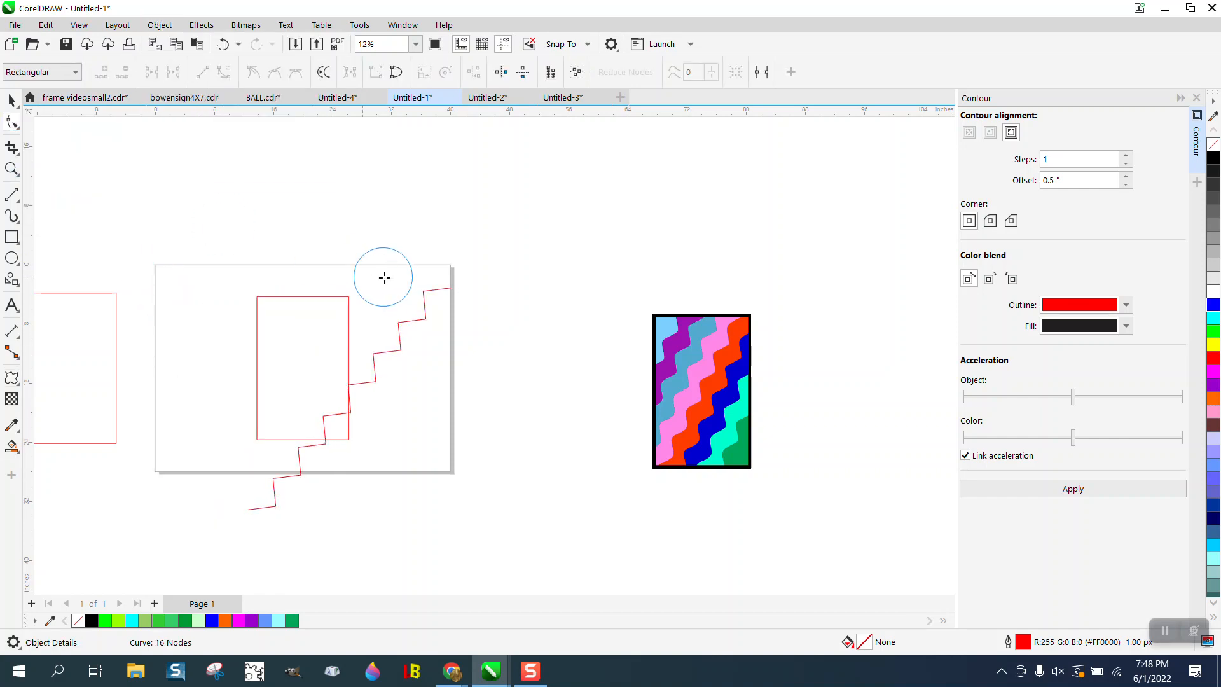
mouse_move(436, 289)
mouse_down()
mouse_move(274, 487)
mouse_move(449, 286)
mouse_move(250, 507)
mouse_up()
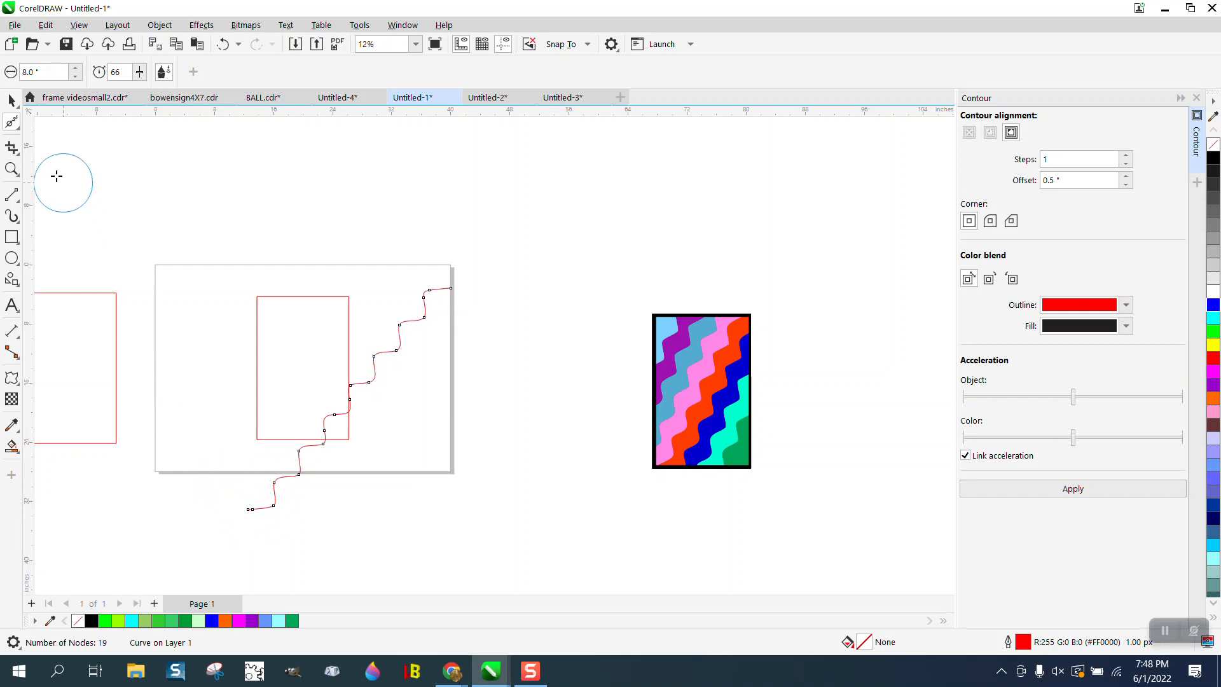
Shift the wavy line about 1.1 inches left and 0.4 inch down, and place a copy about 9 inches left and 11 inches above it
click(12, 100)
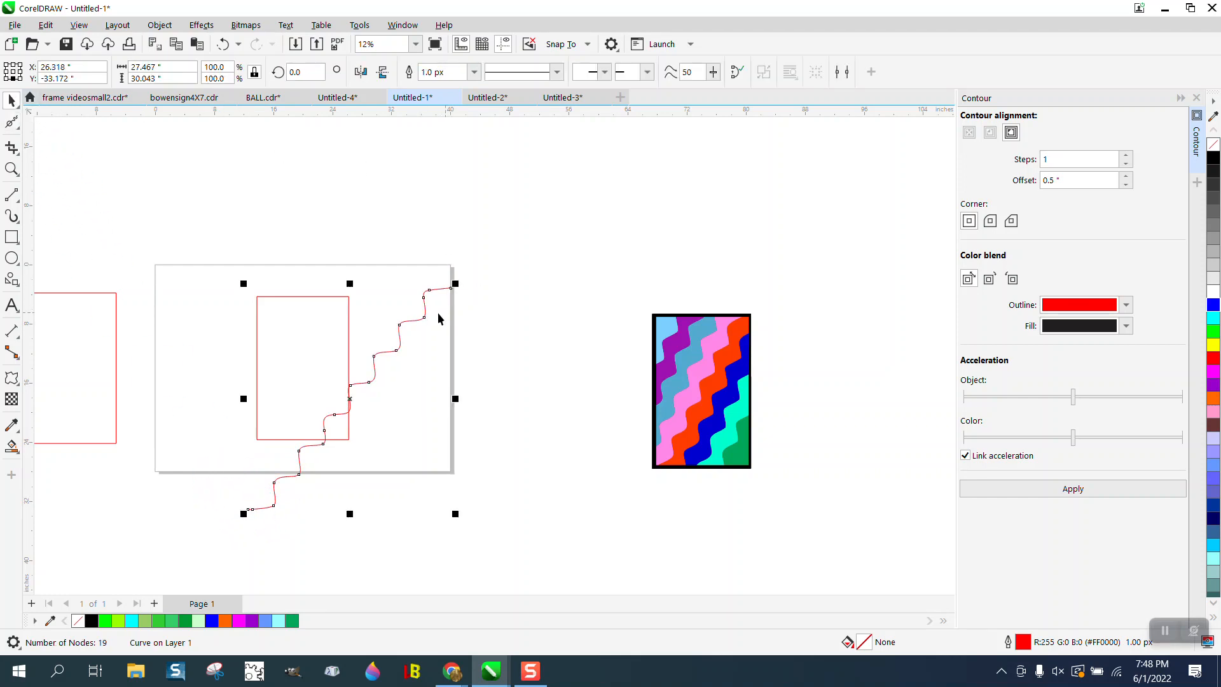
click(528, 343)
mouse_move(425, 314)
mouse_down()
mouse_move(418, 323)
mouse_move(425, 310)
mouse_up()
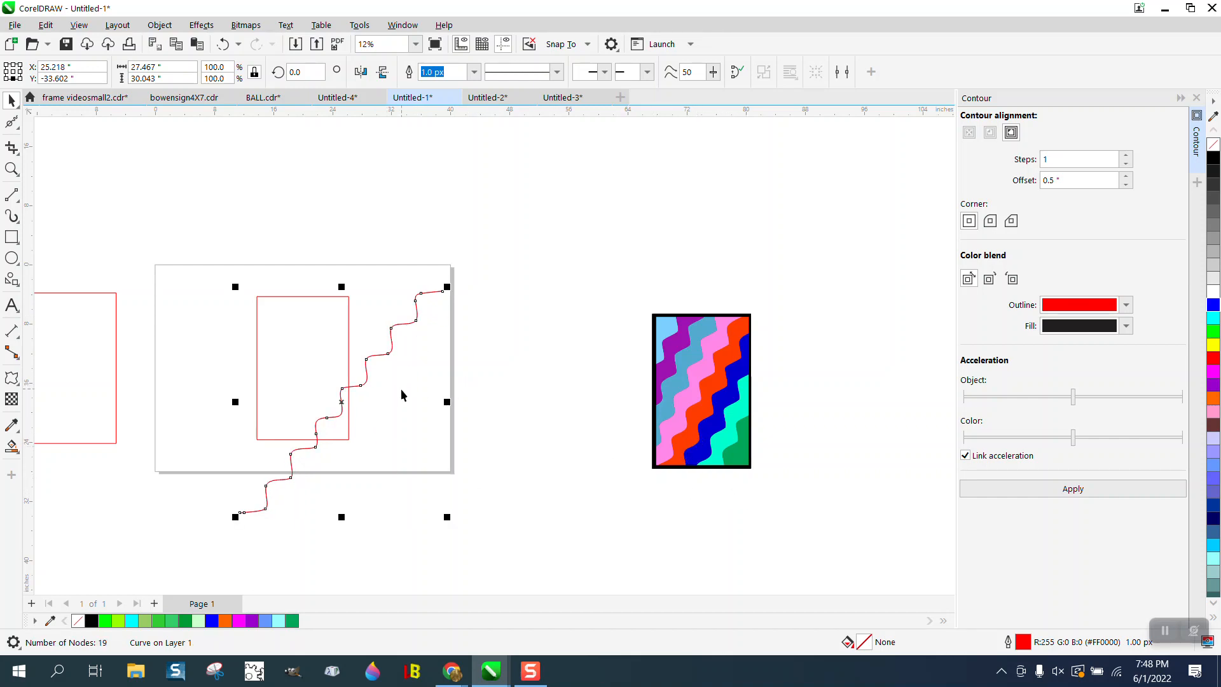
mouse_move(347, 404)
mouse_down()
mouse_move(278, 308)
mouse_move(267, 322)
mouse_move(280, 318)
mouse_up()
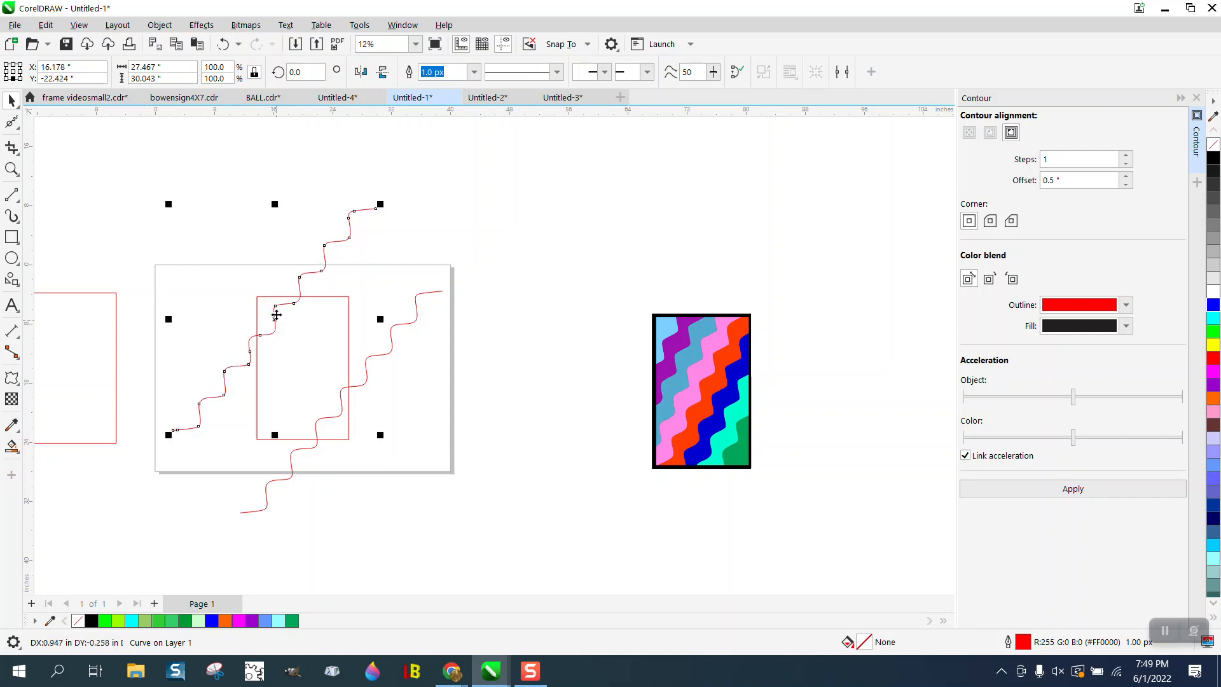
Blend the two wavy diagonal lines using 5 intermediate steps
shift+click(435, 293)
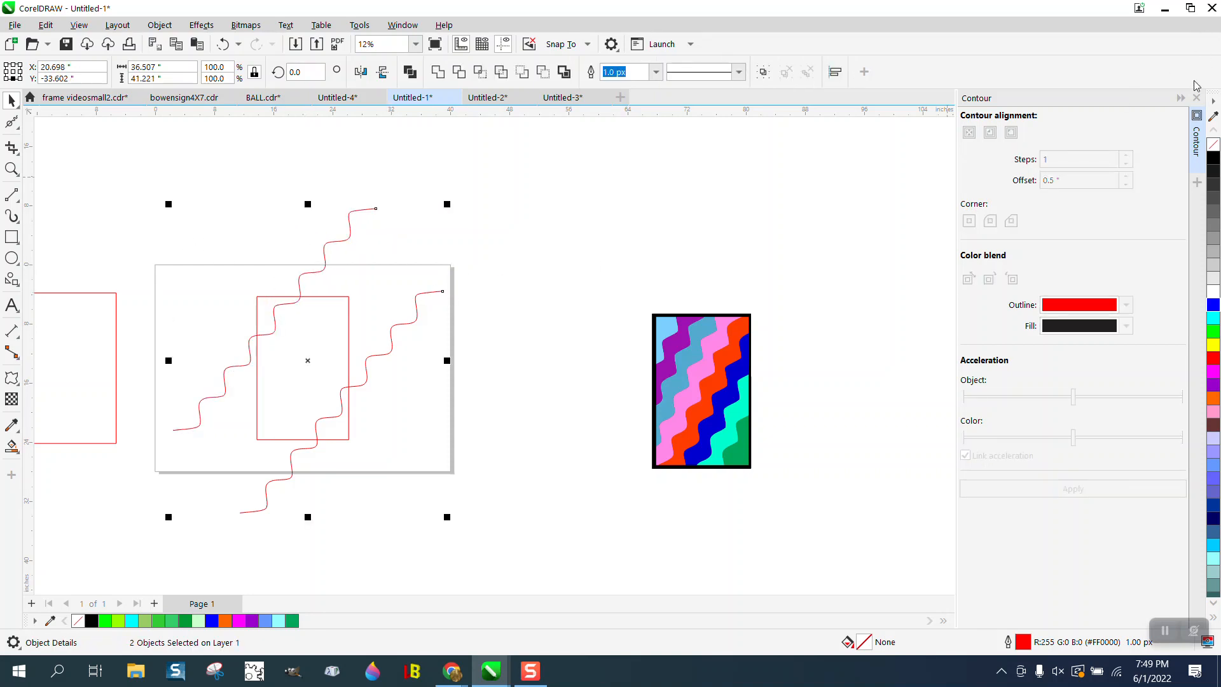
click(1196, 98)
click(201, 25)
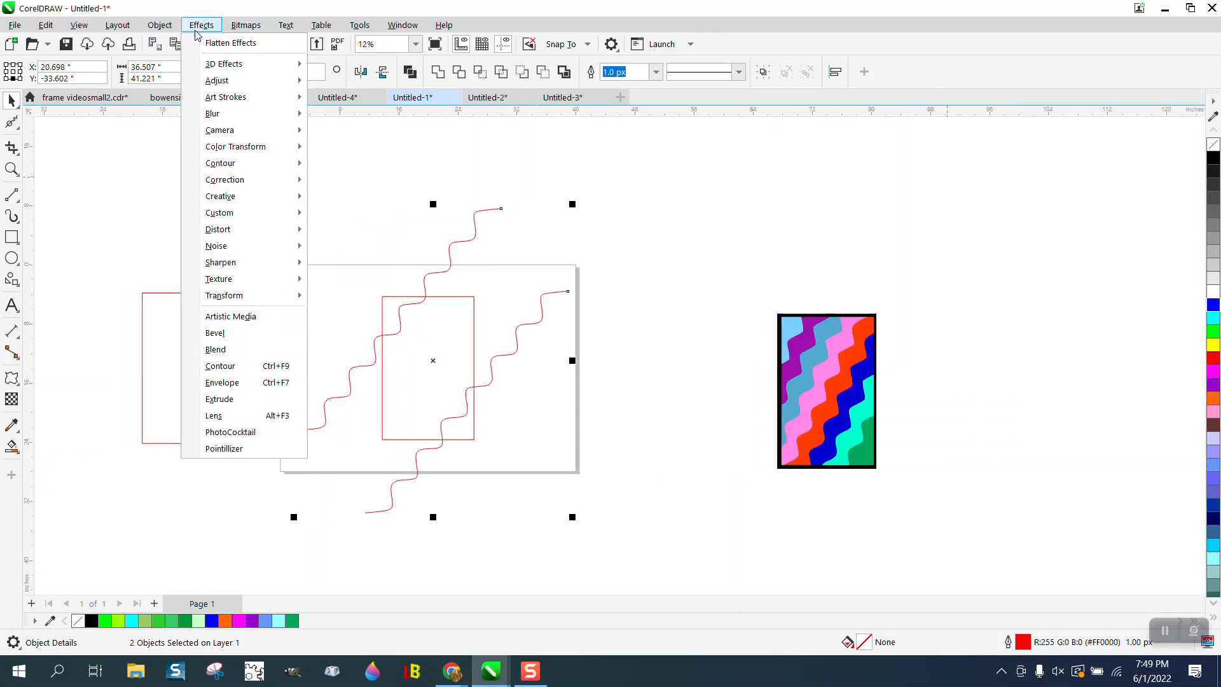
click(238, 349)
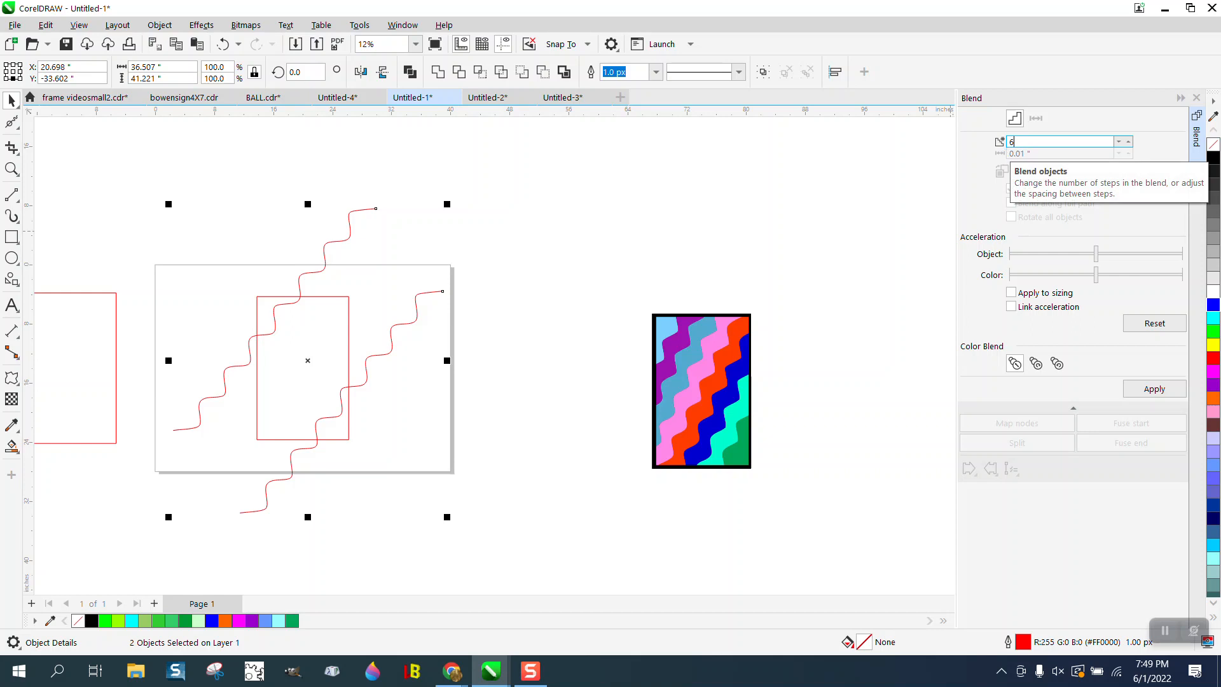
click(1154, 388)
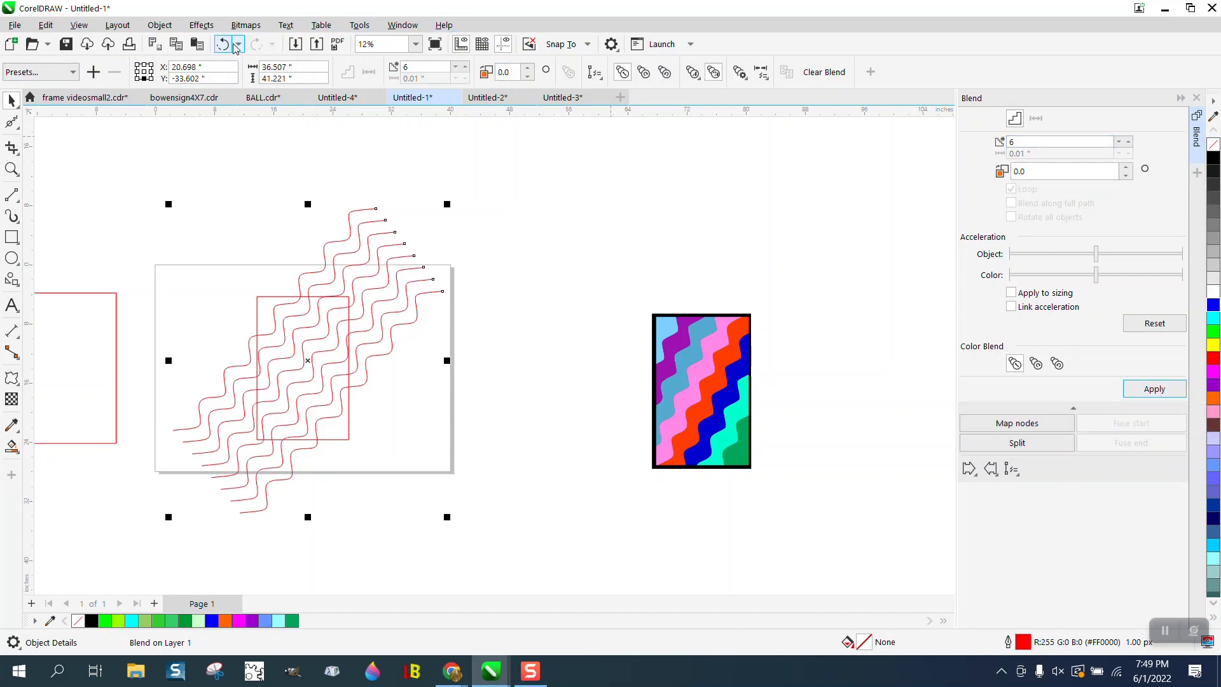
key(ctrl+z)
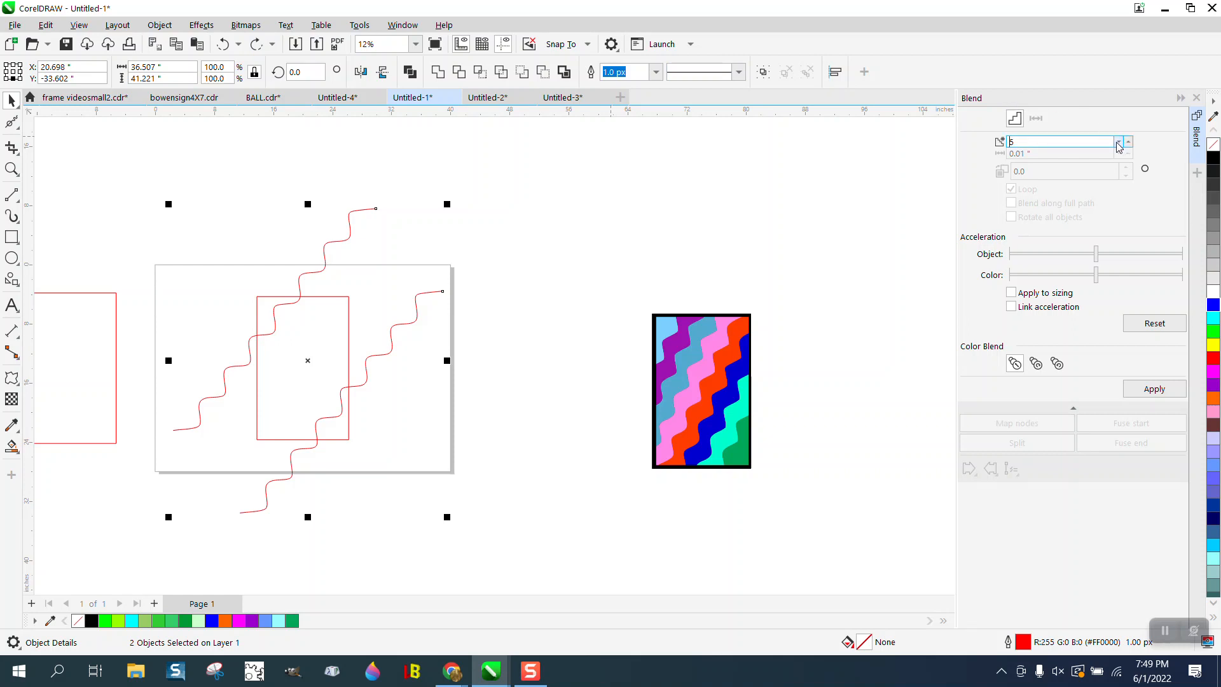
click(1155, 389)
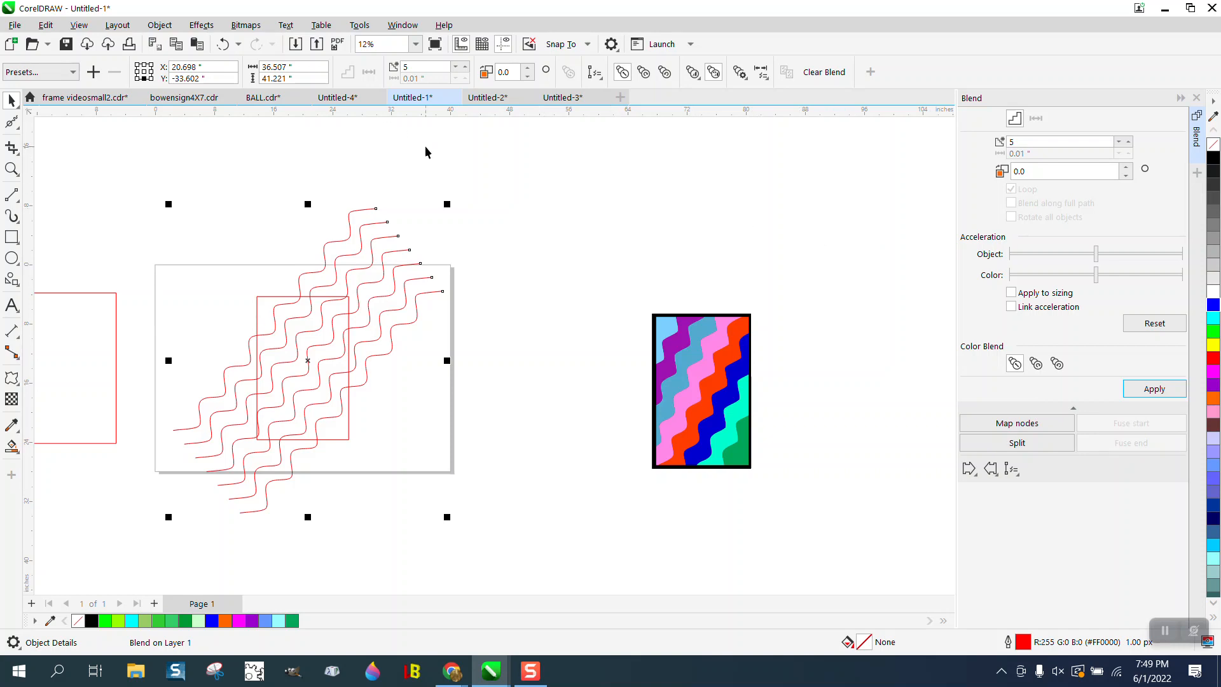
Break the blend of wavy lines apart and deselect everything
click(160, 24)
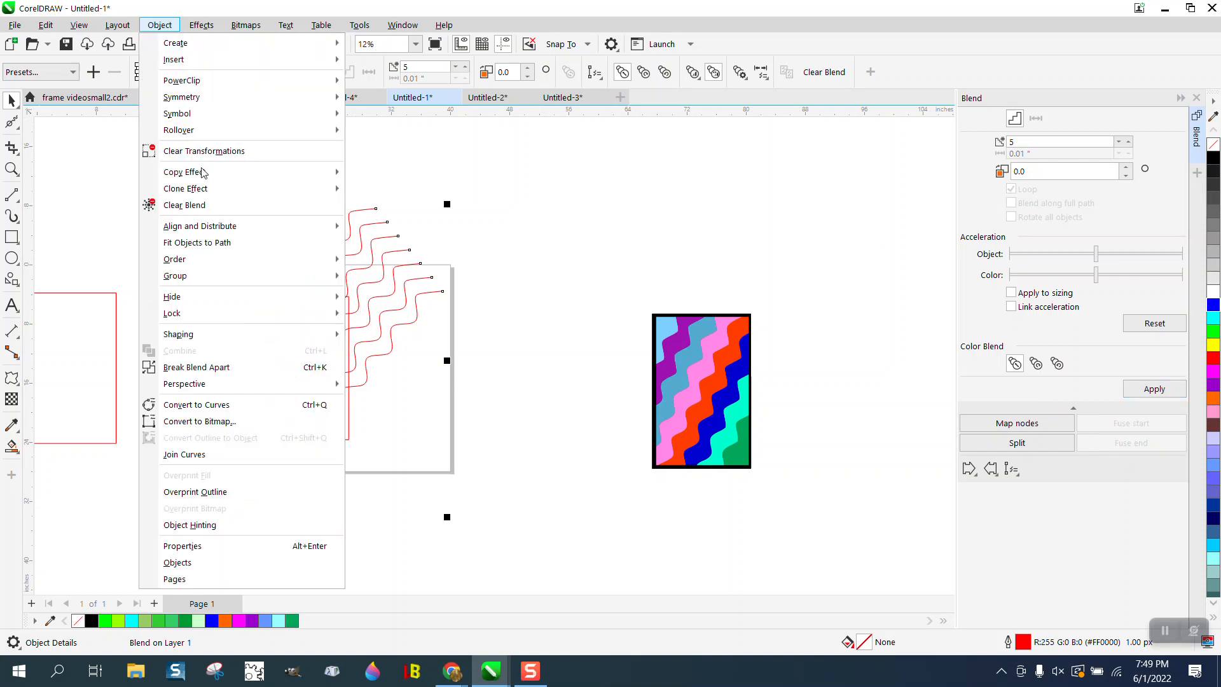
click(218, 361)
click(216, 216)
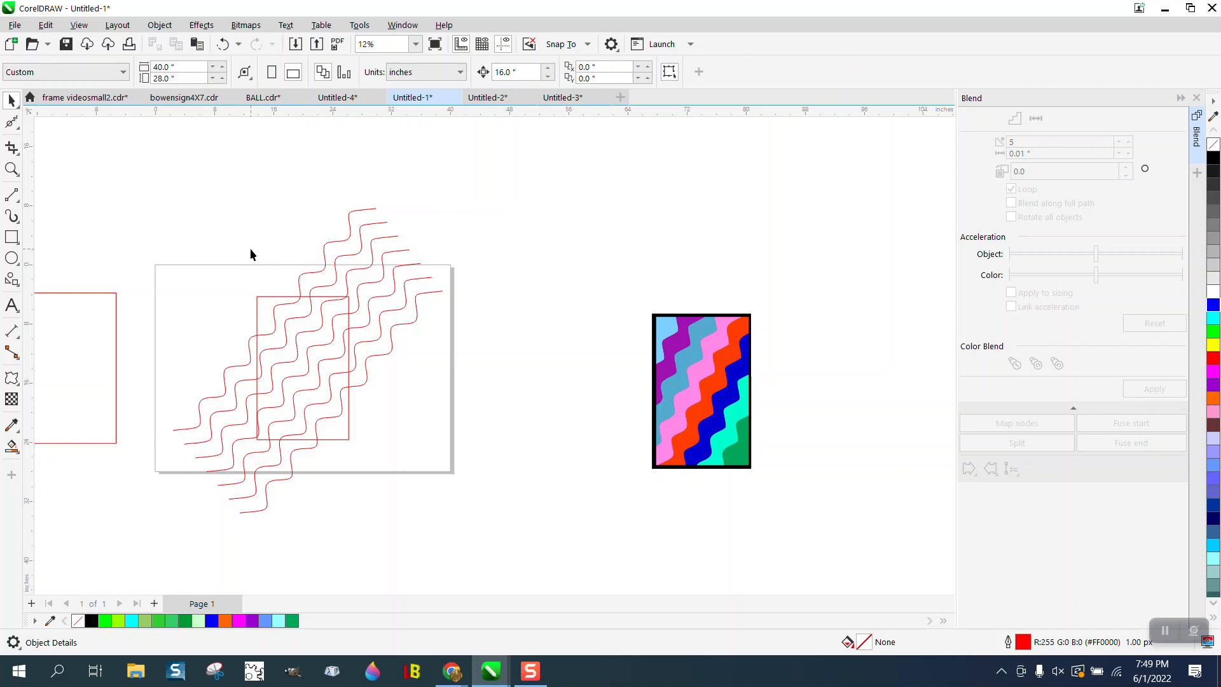
Move the rectangle on the page 48 inches to the right, clear of the wavy lines
click(279, 297)
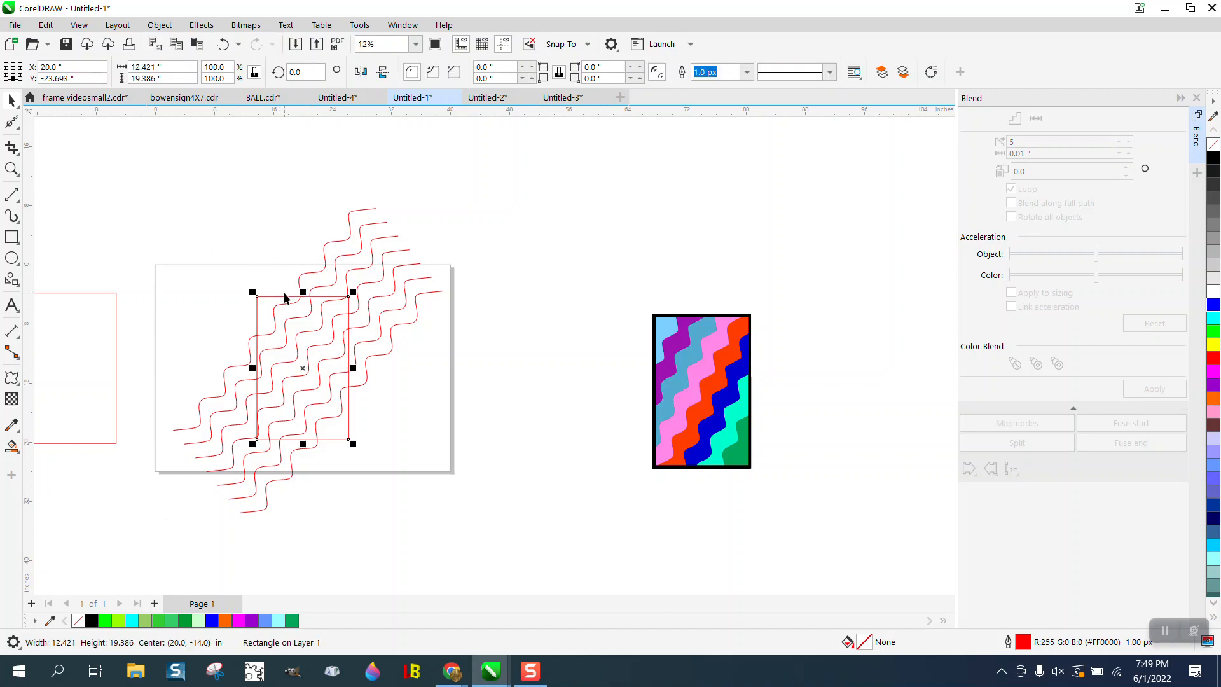
key(Right)
key(Right)
key(Right)
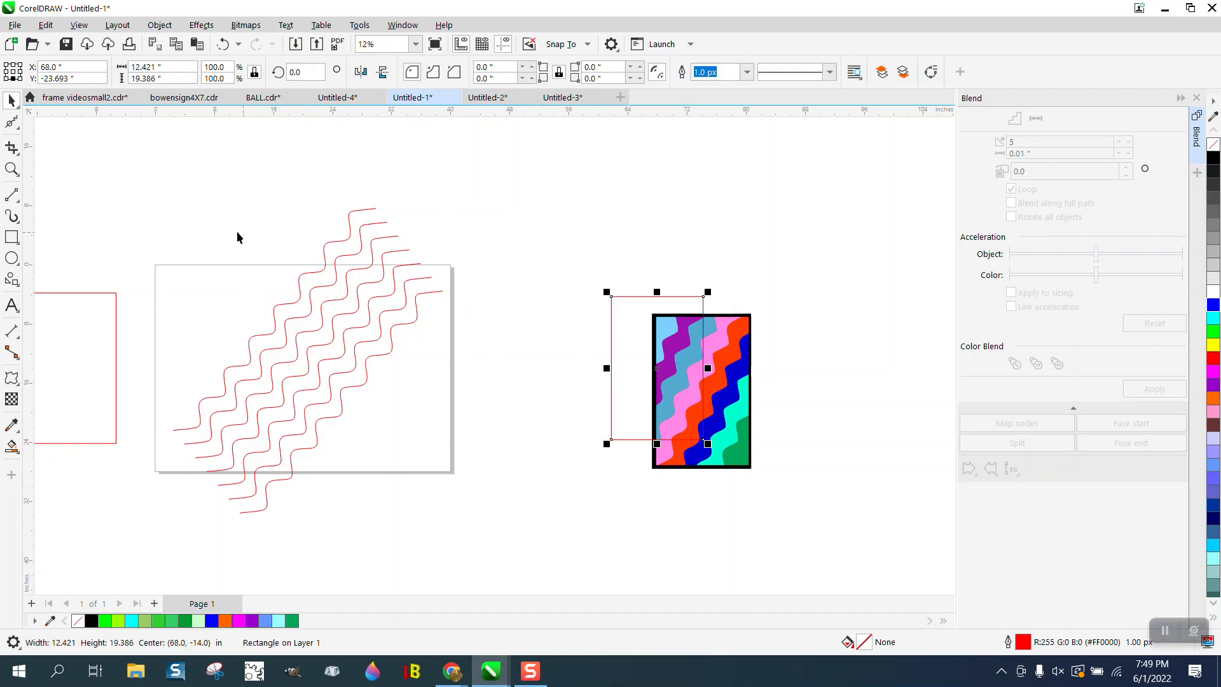
Select all the wavy lines and group them
drag(145, 159, 519, 544)
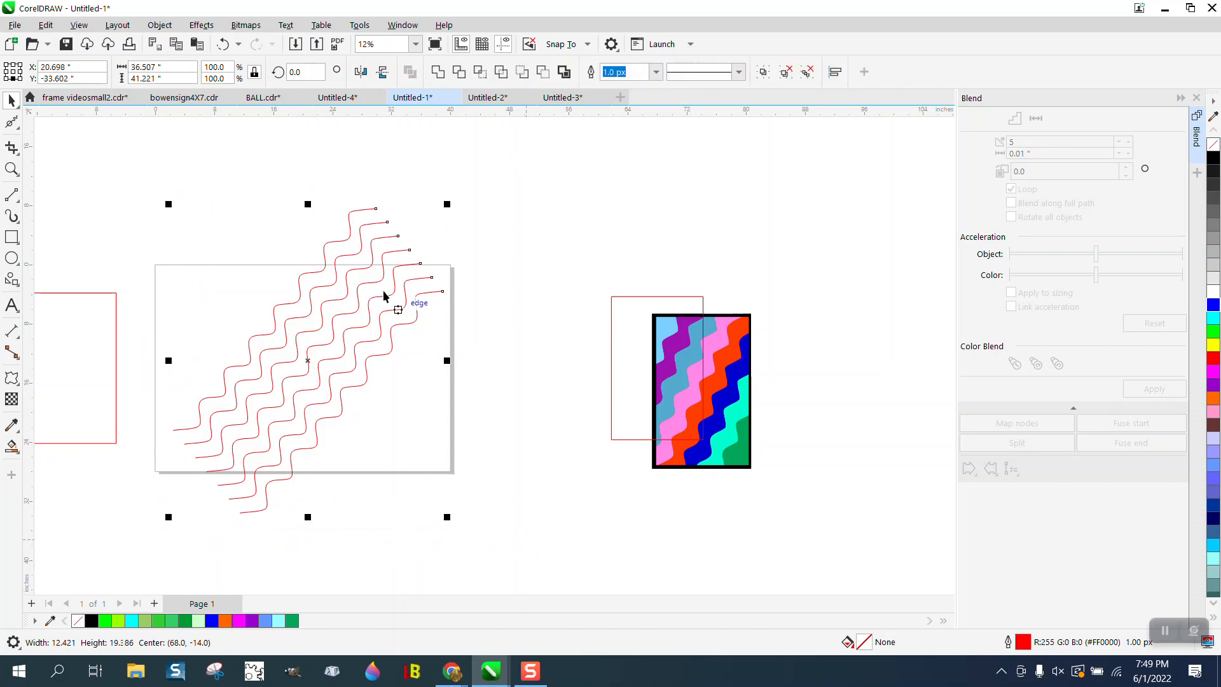
click(160, 25)
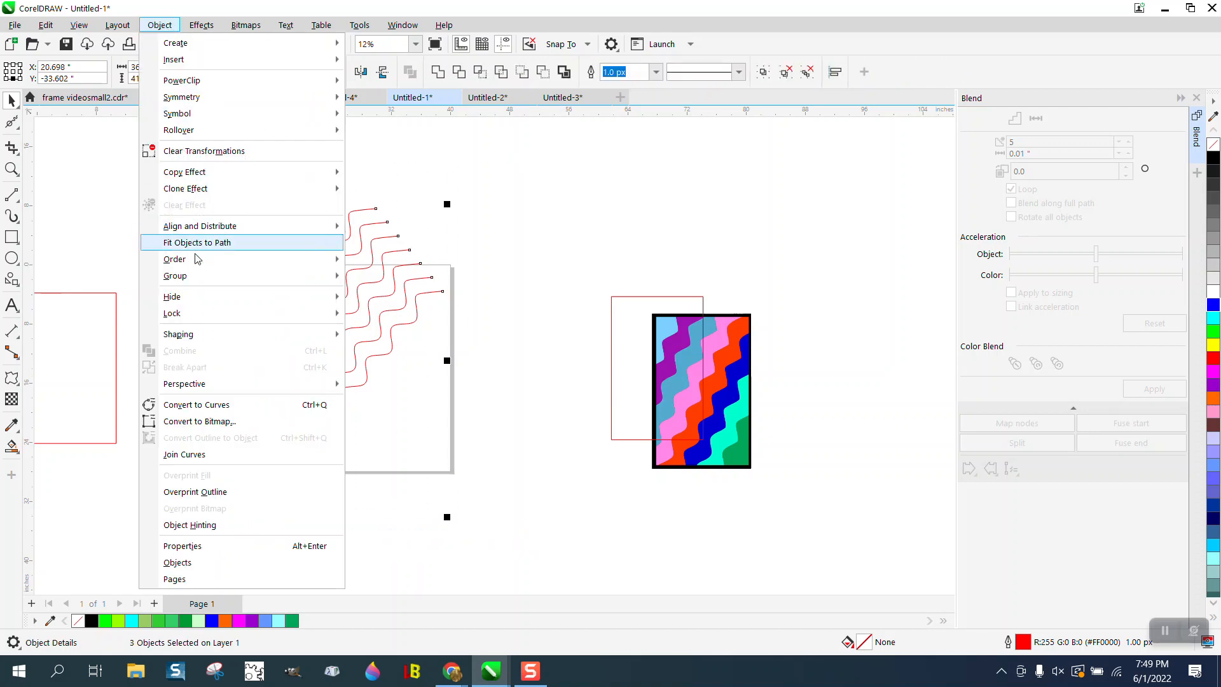
mouse_move(199, 280)
click(378, 280)
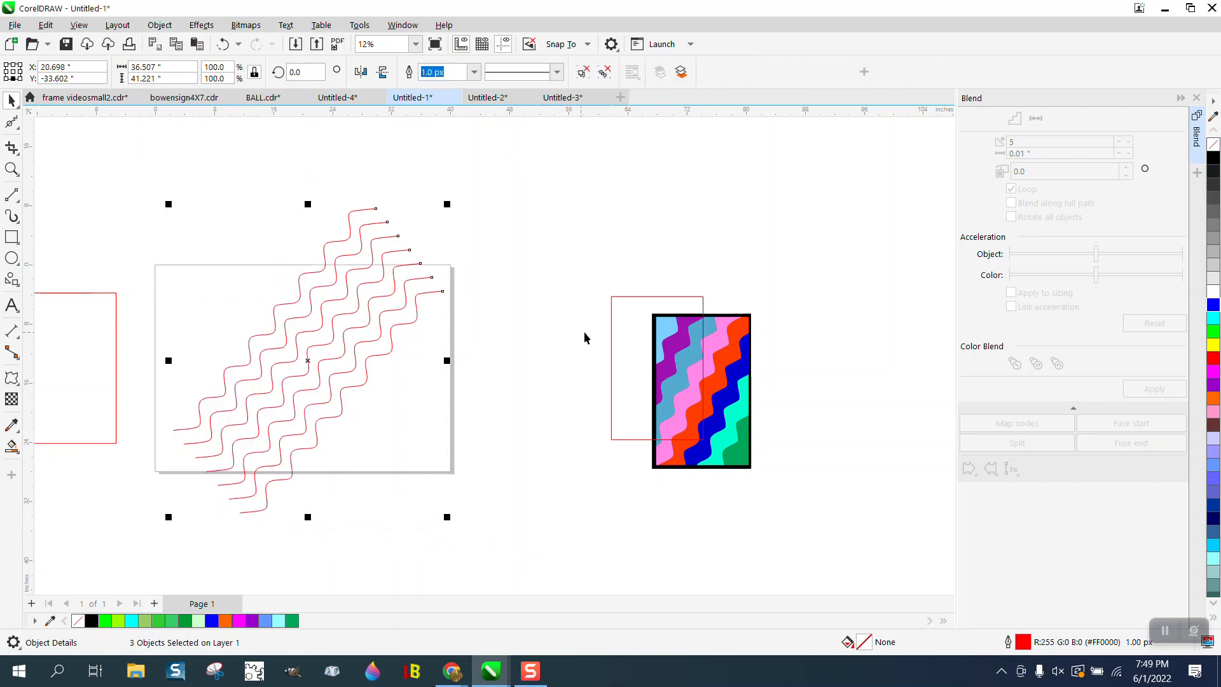
Move the rectangle 48 inches left, back over the wavy lines
click(611, 337)
key(Left)
key(Left)
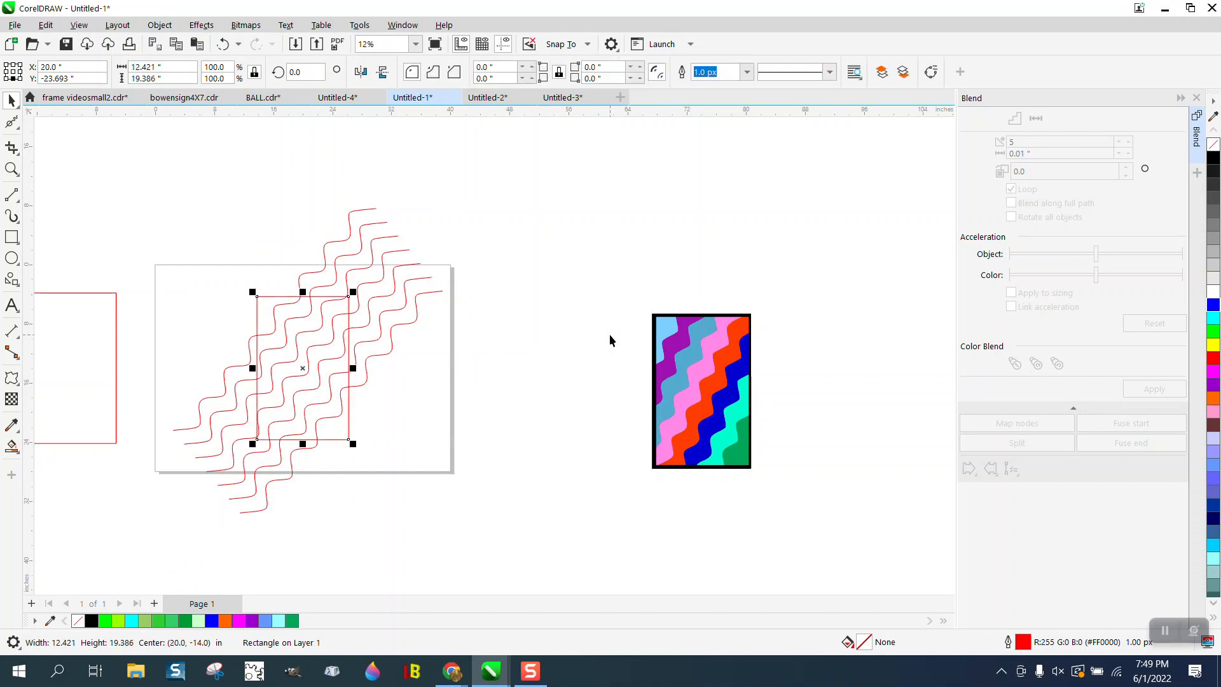
Scale the grouped wavy lines proportionally to about 89.3% and position them so they still cover the rectangle
click(420, 263)
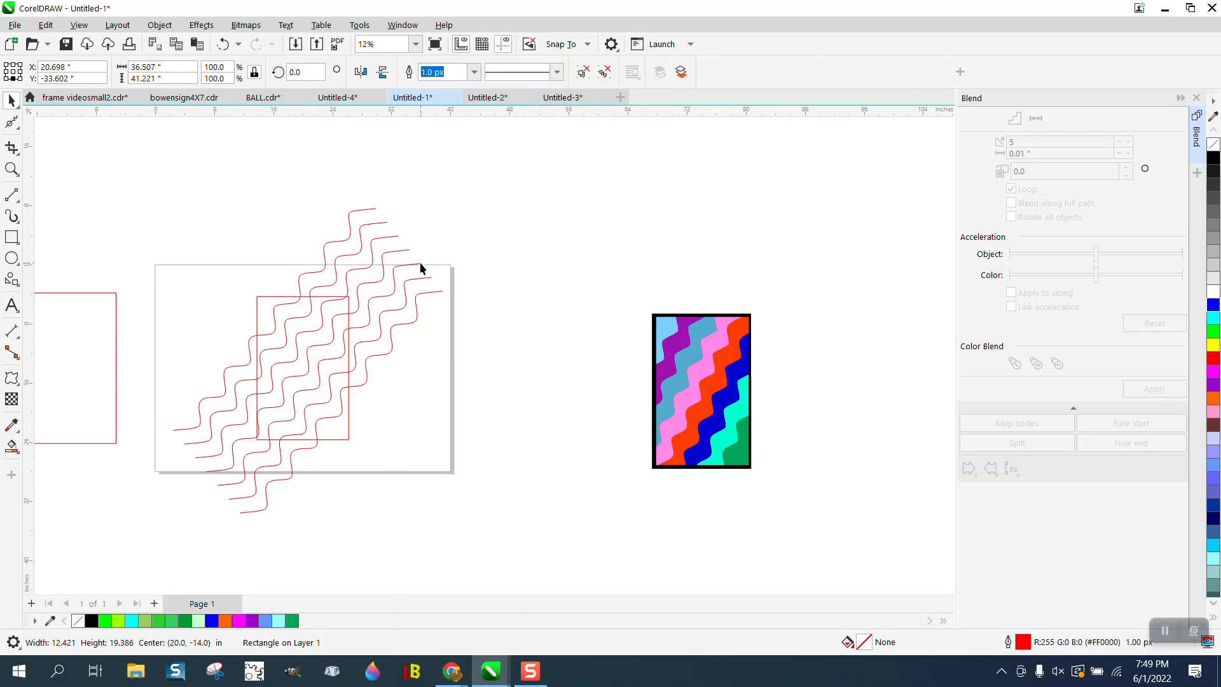
drag(447, 202, 421, 245)
mouse_move(384, 322)
mouse_down()
mouse_move(393, 309)
mouse_move(392, 325)
mouse_up()
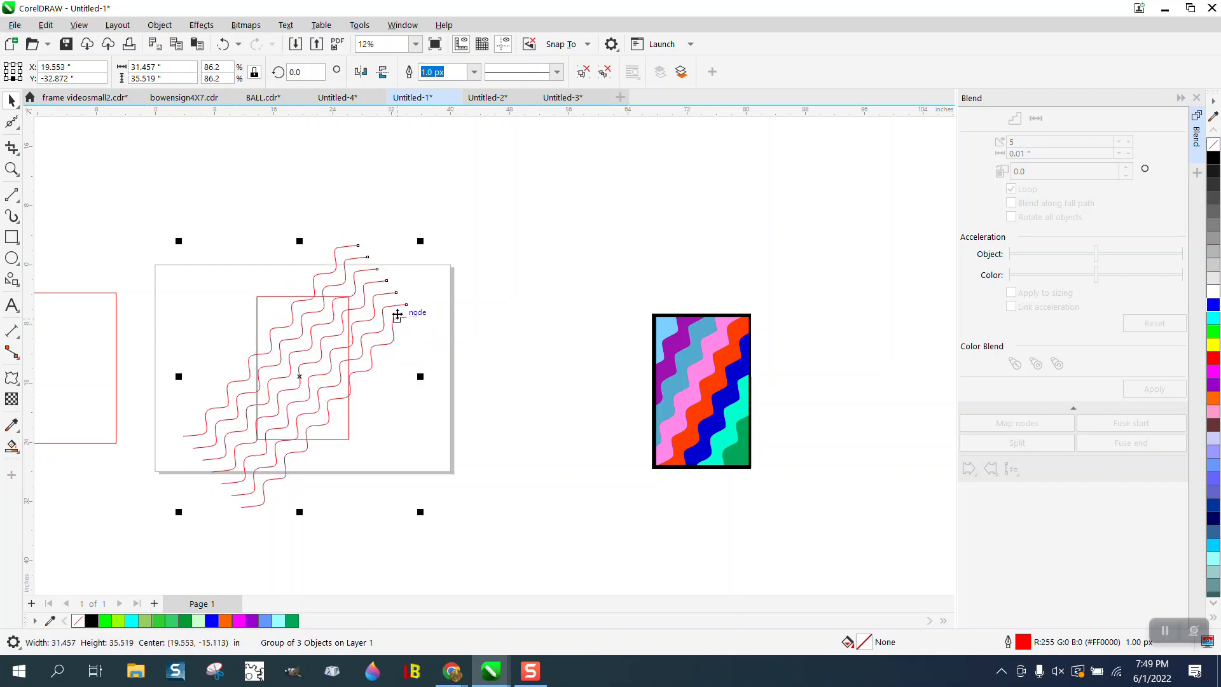
drag(179, 241, 170, 228)
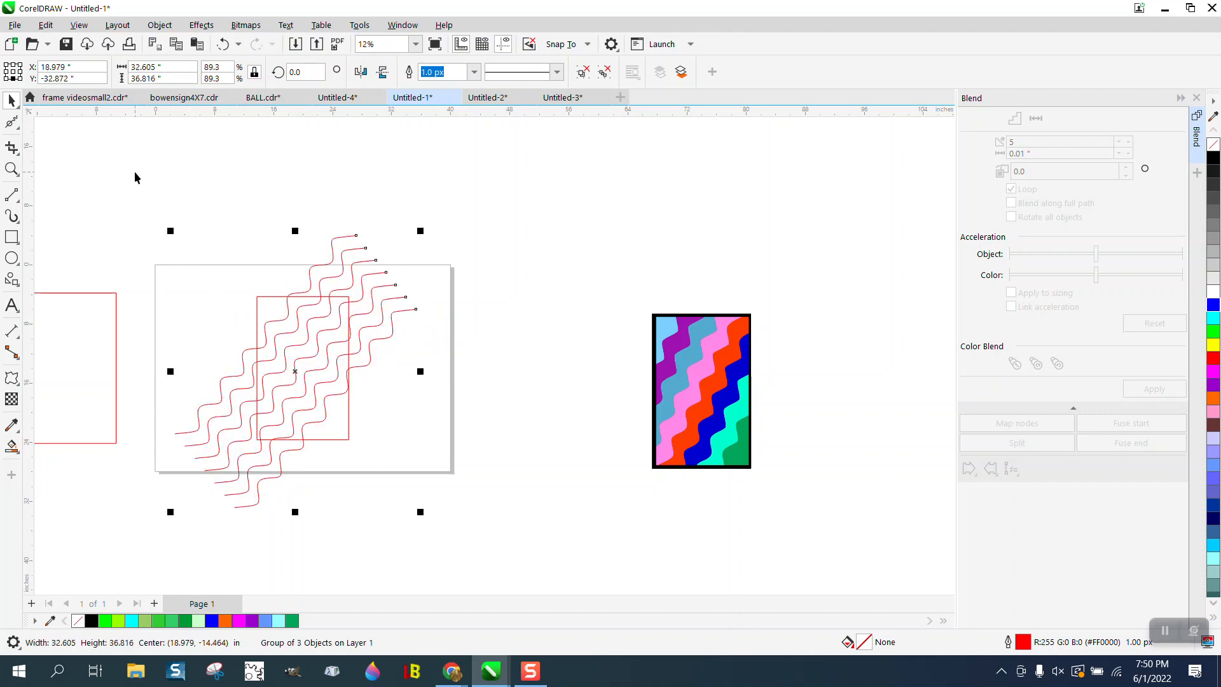
Intersect the grouped wavy lines with the rectangle and move the resulting trimmed lines 32 inches right
drag(135, 176, 545, 559)
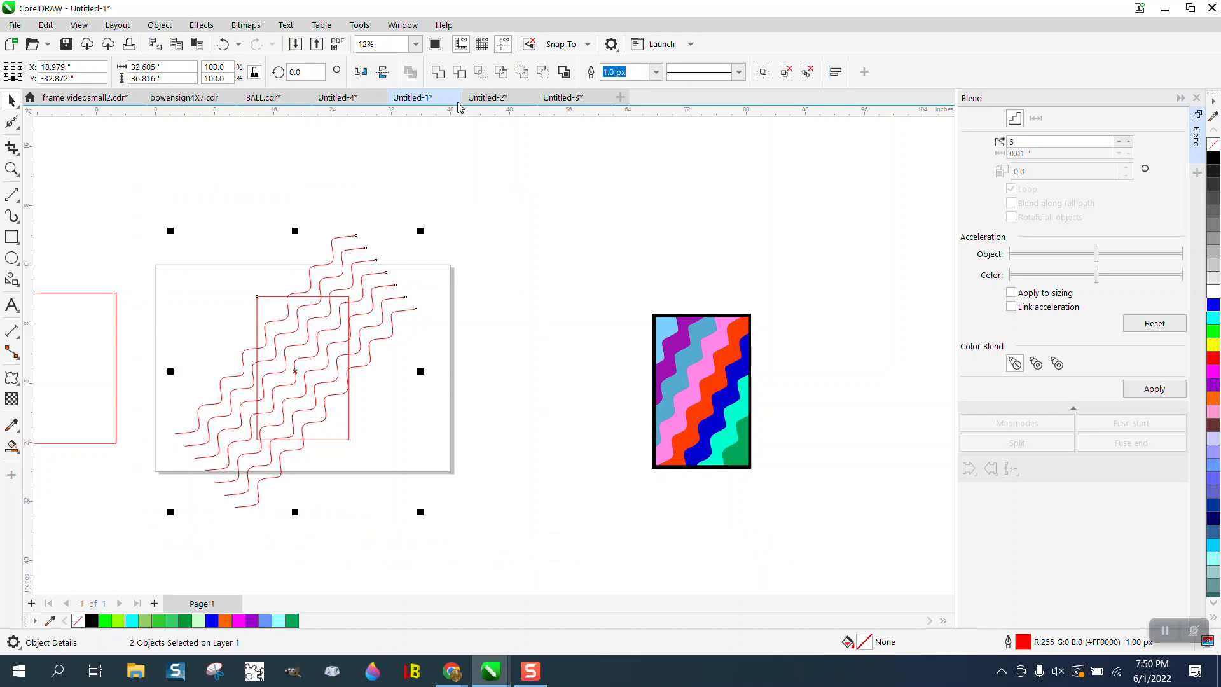
click(480, 75)
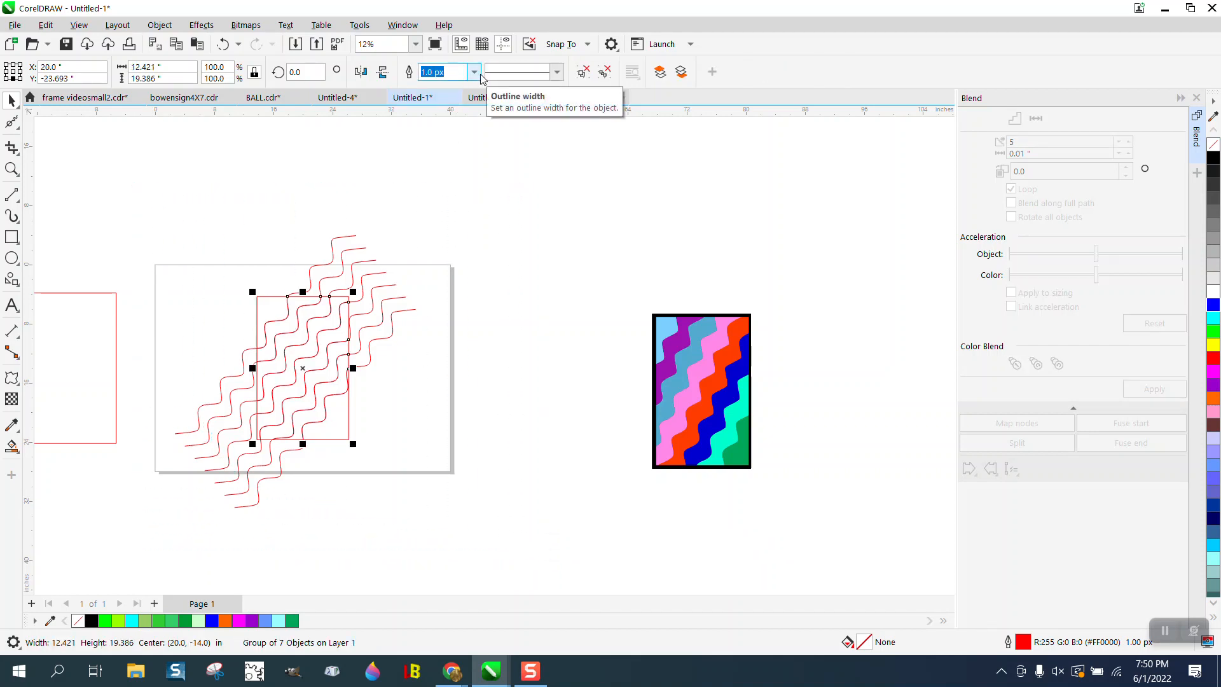
key(Right)
key(Right)
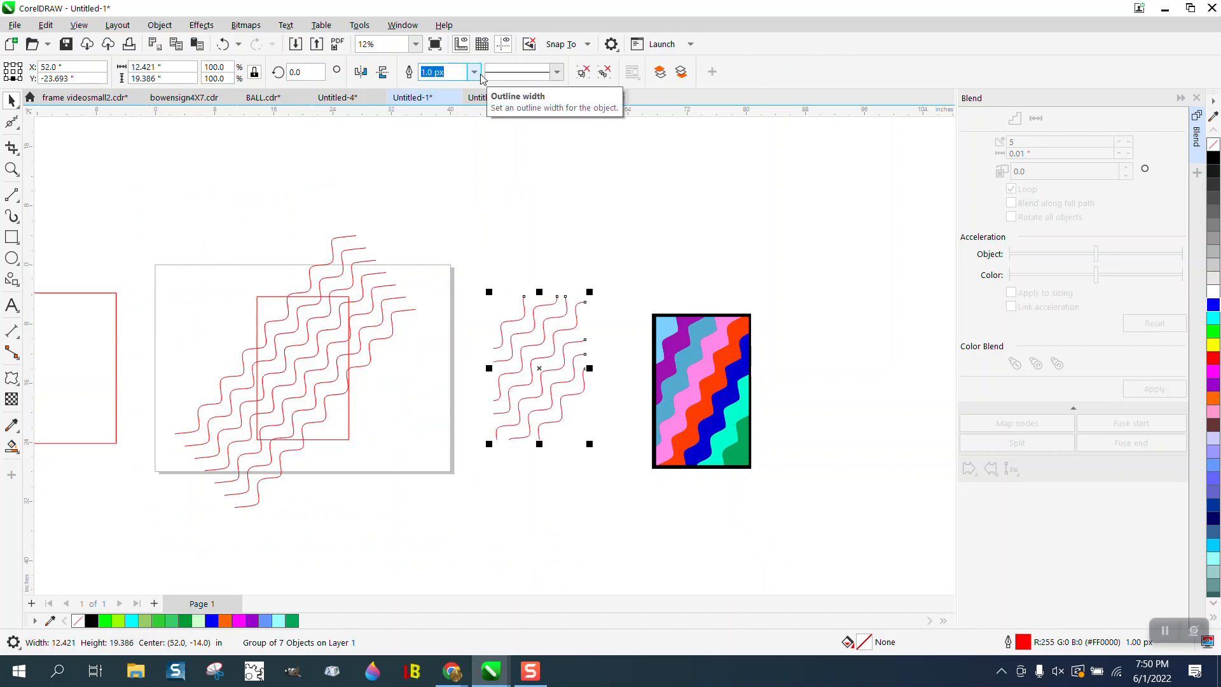
Move the rectangle 32 inches right around the trimmed lines and the original wavy line group 32 inches down
click(349, 403)
key(Right)
key(Right)
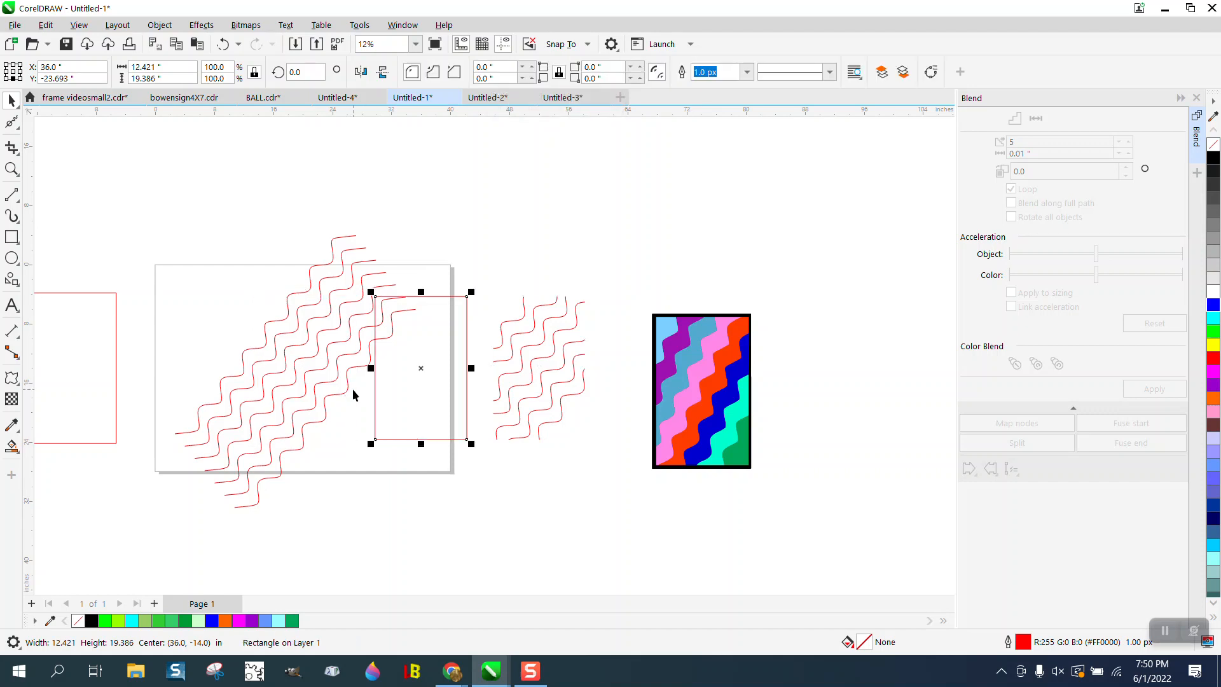
click(344, 269)
key(Down)
key(Down)
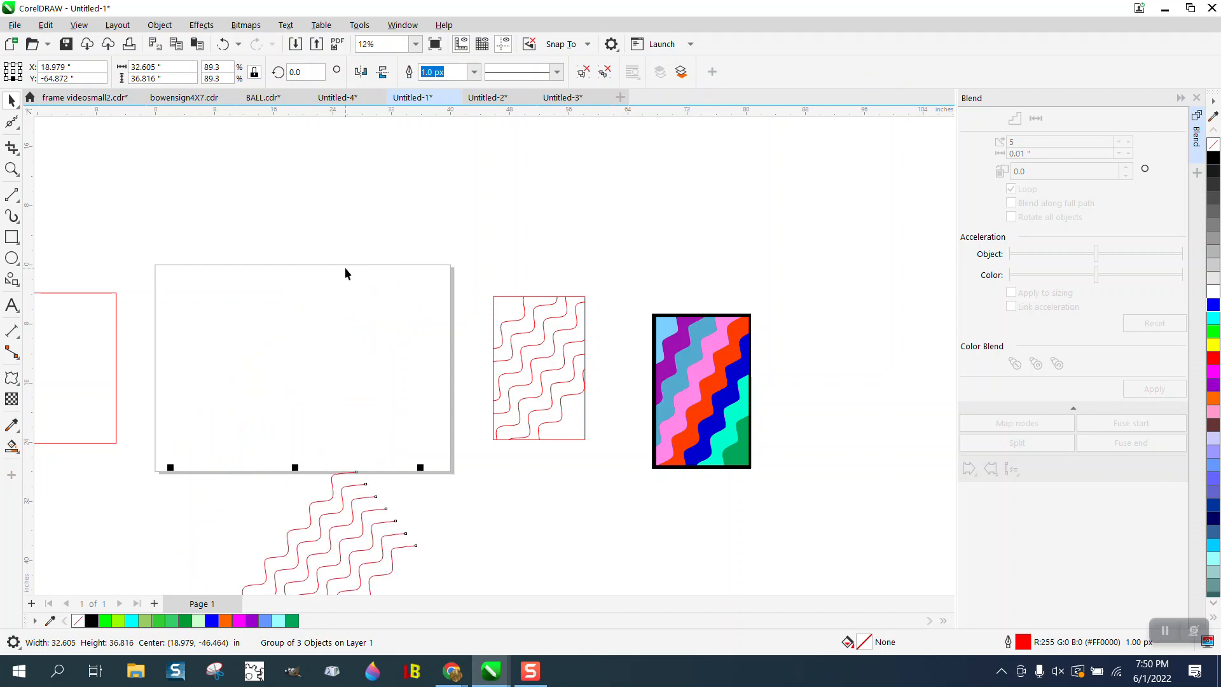
Move the rectangle and trimmed lines 32 inches left onto the page, and place the reference artwork just to their right
drag(627, 463, 637, 480)
key(Left)
key(Left)
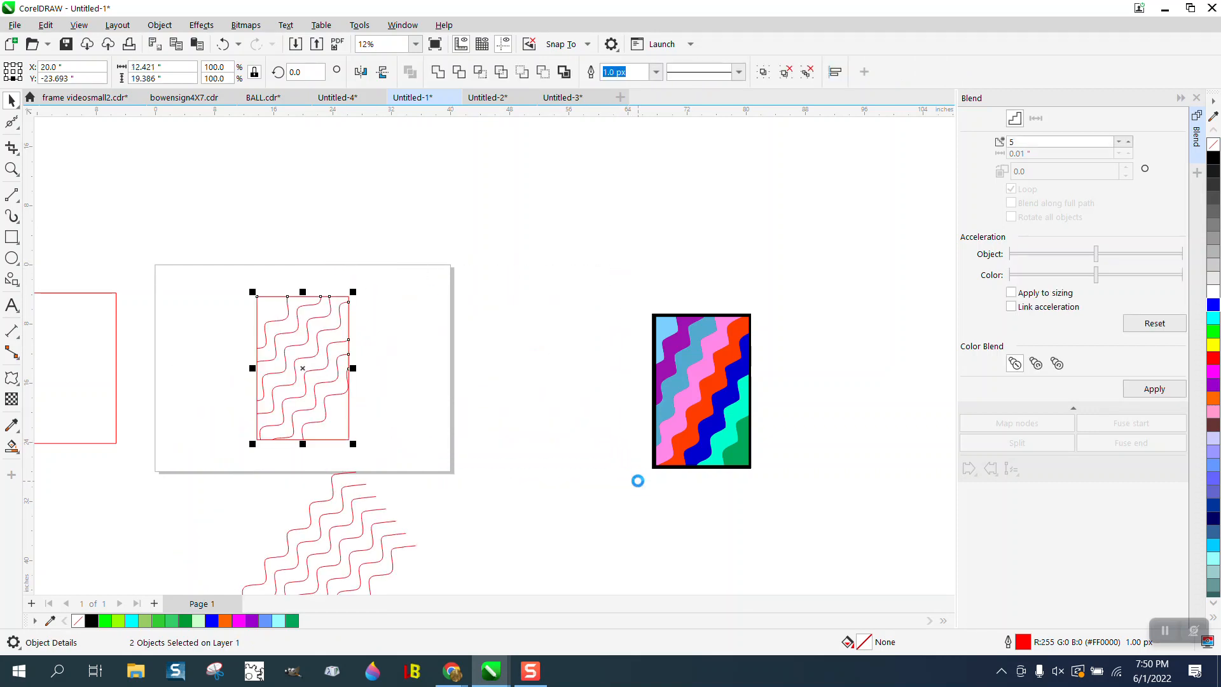
drag(689, 404, 421, 386)
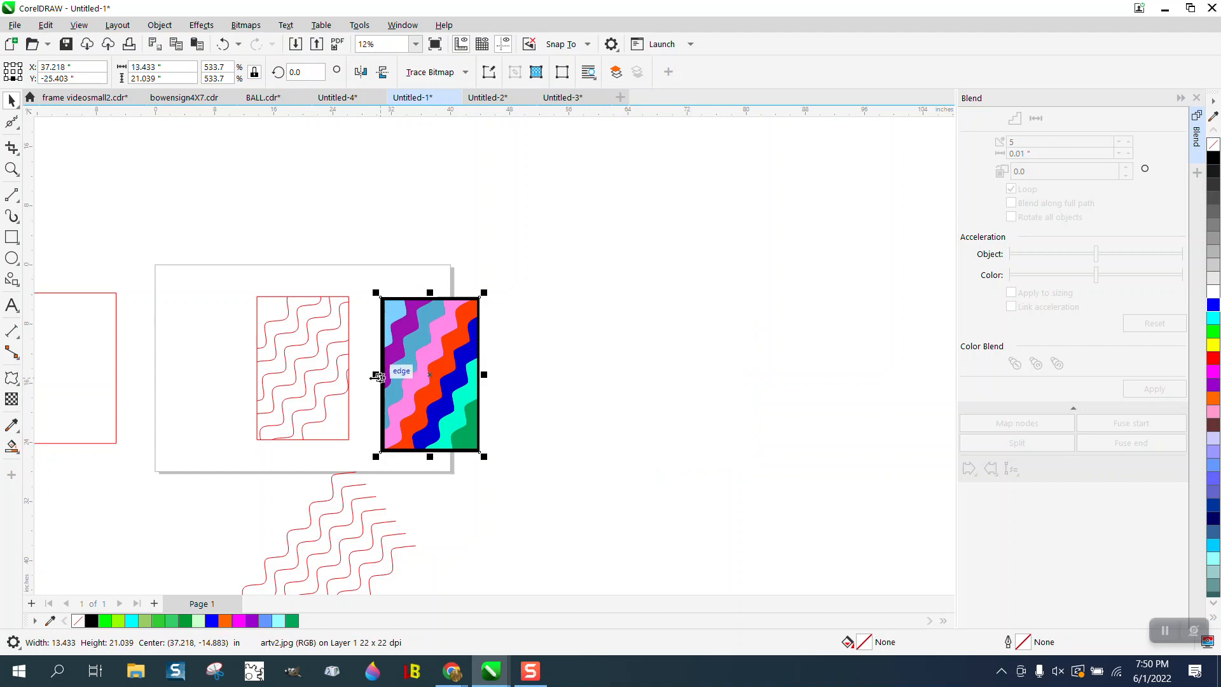
Use Smart Fill to colour the central diagonal stripe of the rectangle magenta with no outline
click(12, 169)
drag(144, 236, 597, 504)
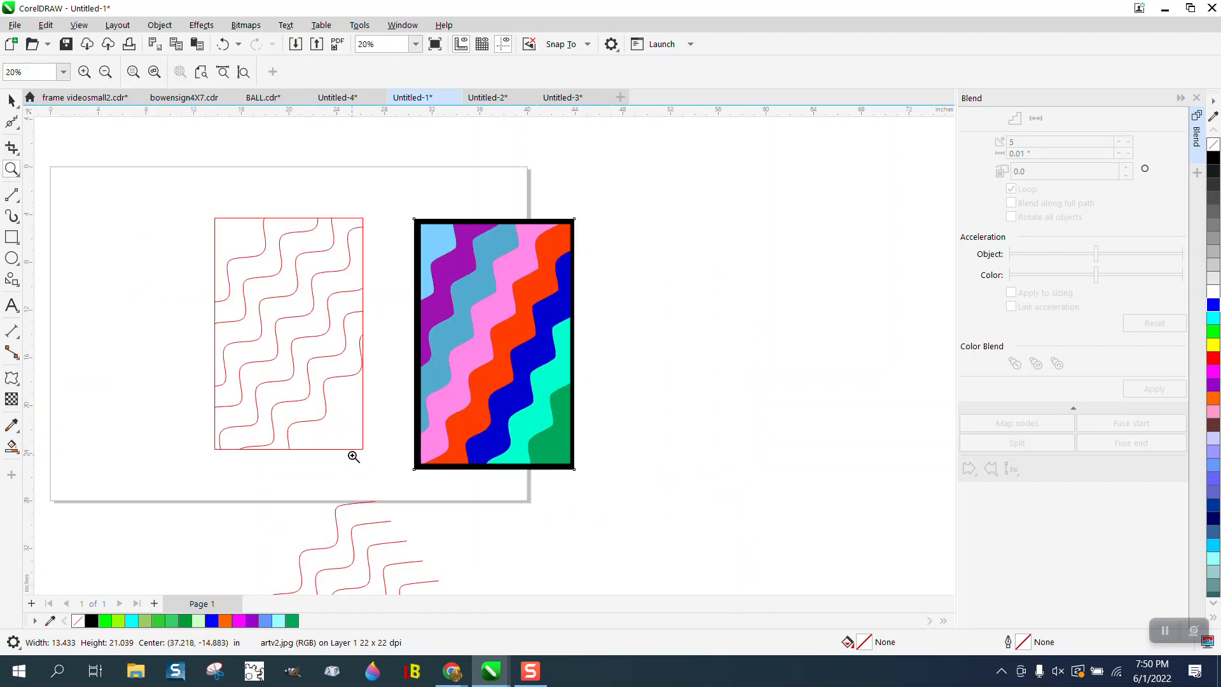
click(18, 453)
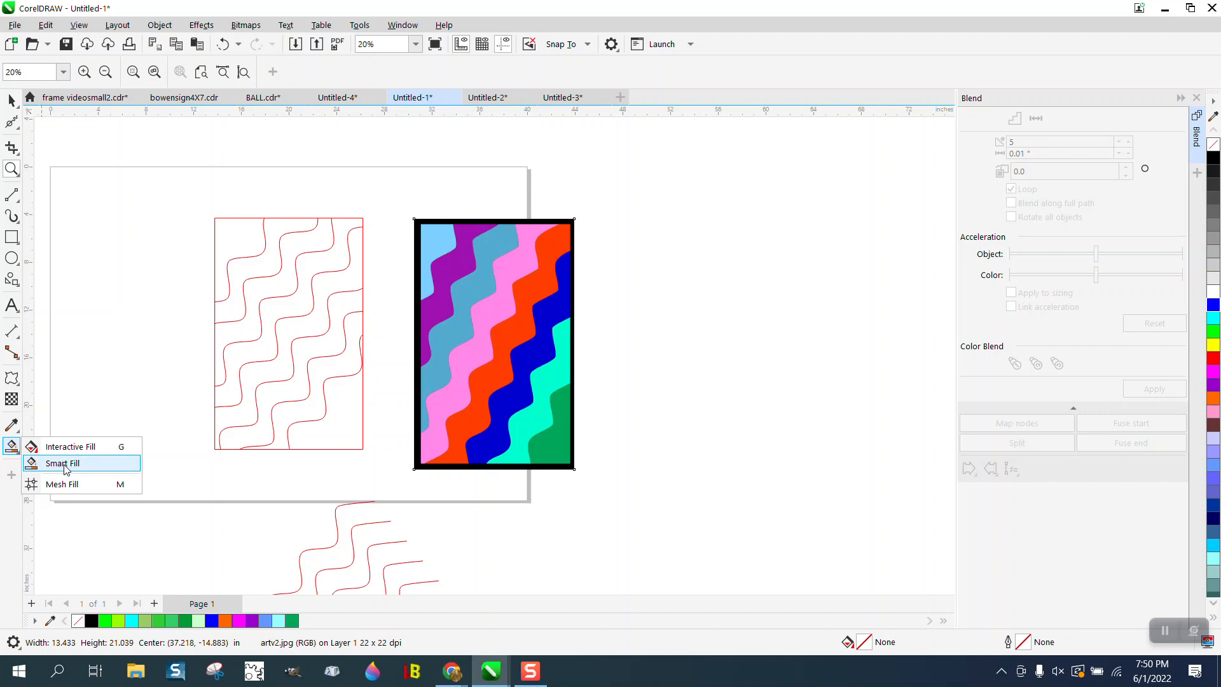
click(63, 463)
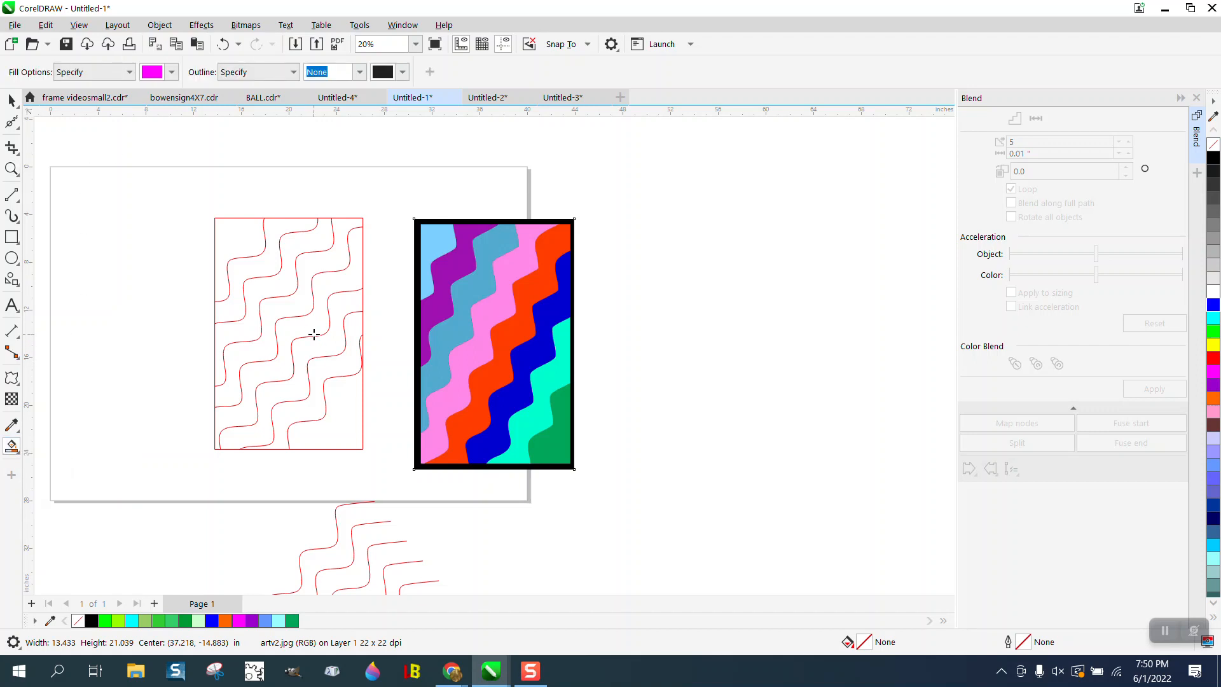
click(310, 330)
Smart Fill the second stripe below the magenta one with blue from the RGB palette
click(172, 72)
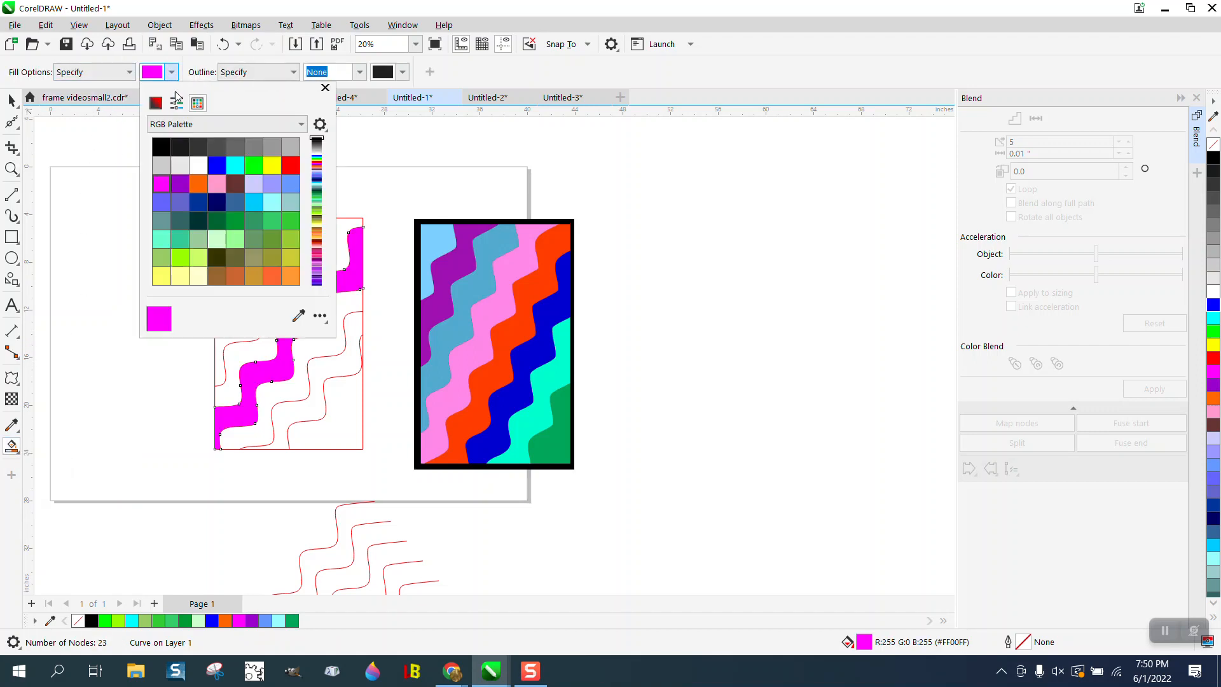
click(216, 167)
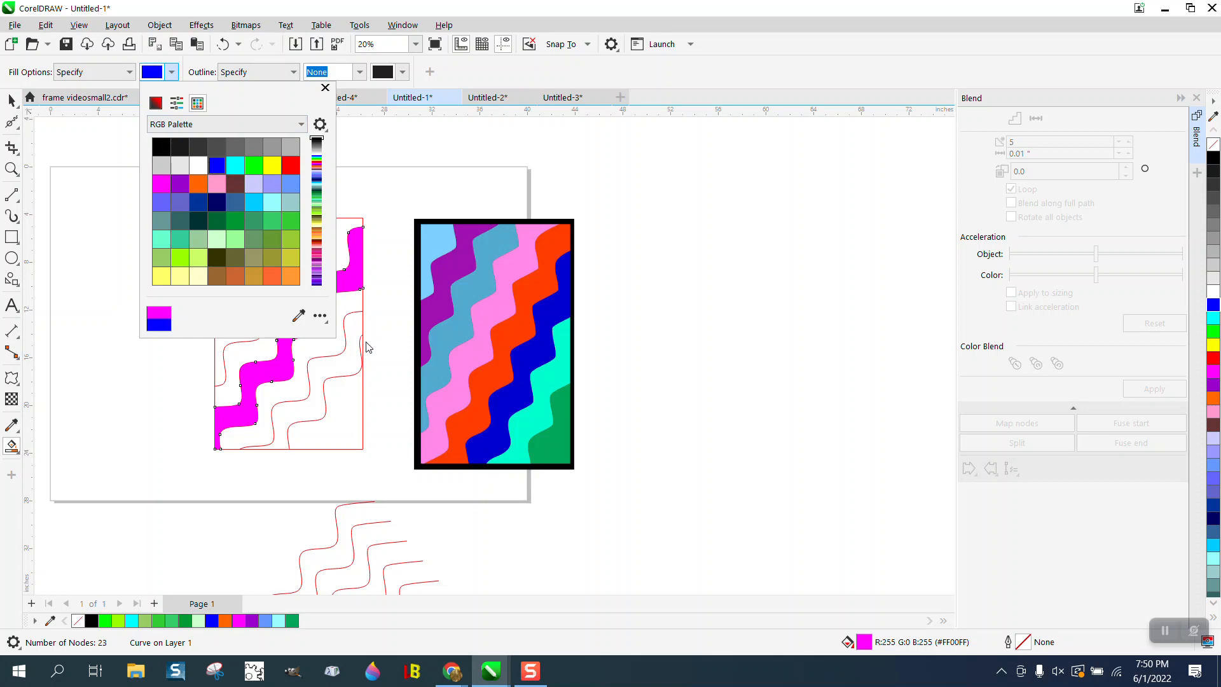
click(330, 374)
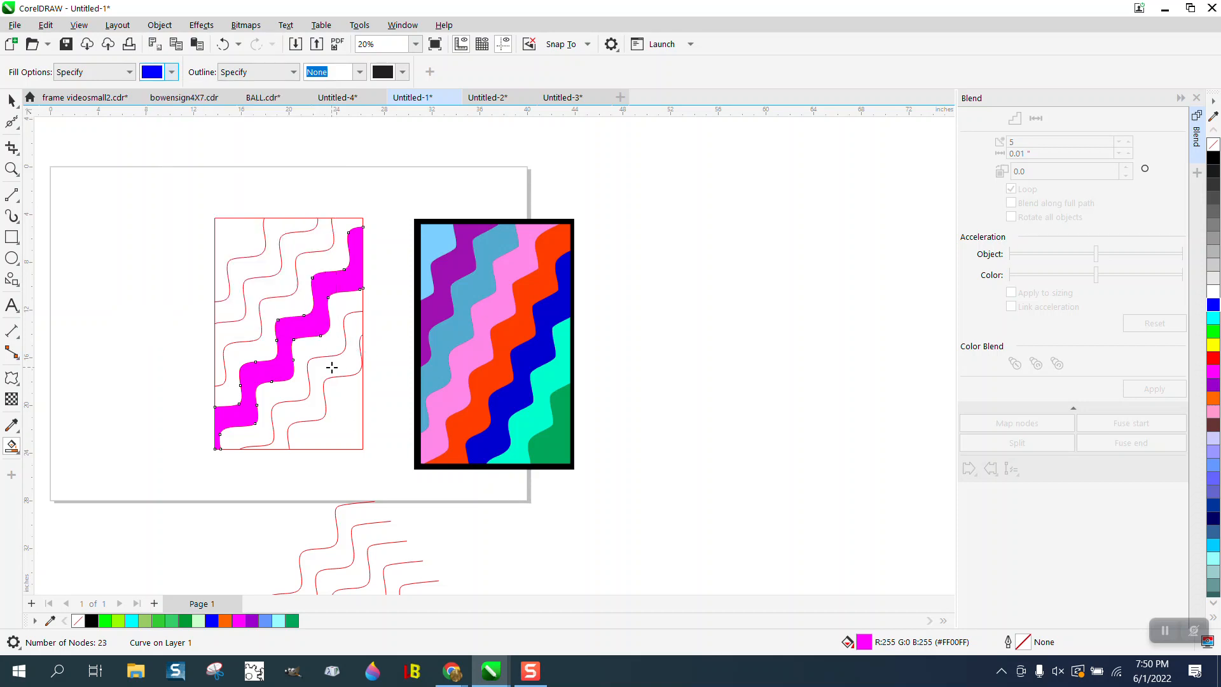
click(331, 366)
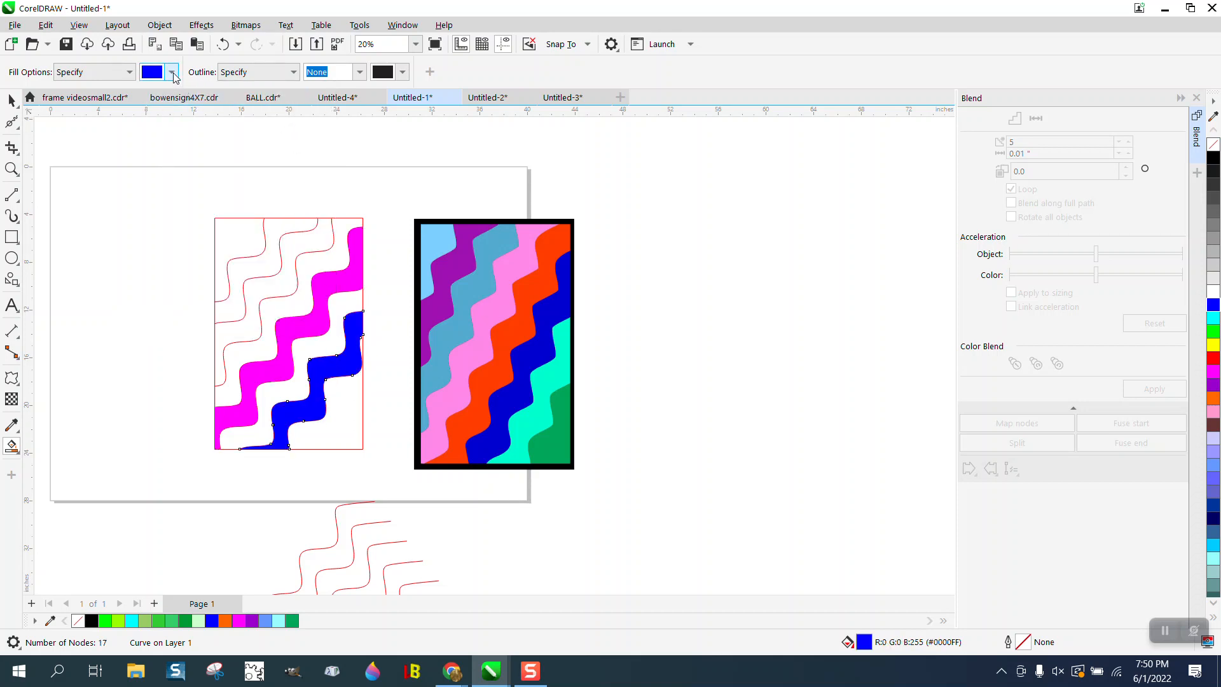
Smart Fill the second stripe from the rectangle's upper-left corner with purple (#9900CC)
click(172, 72)
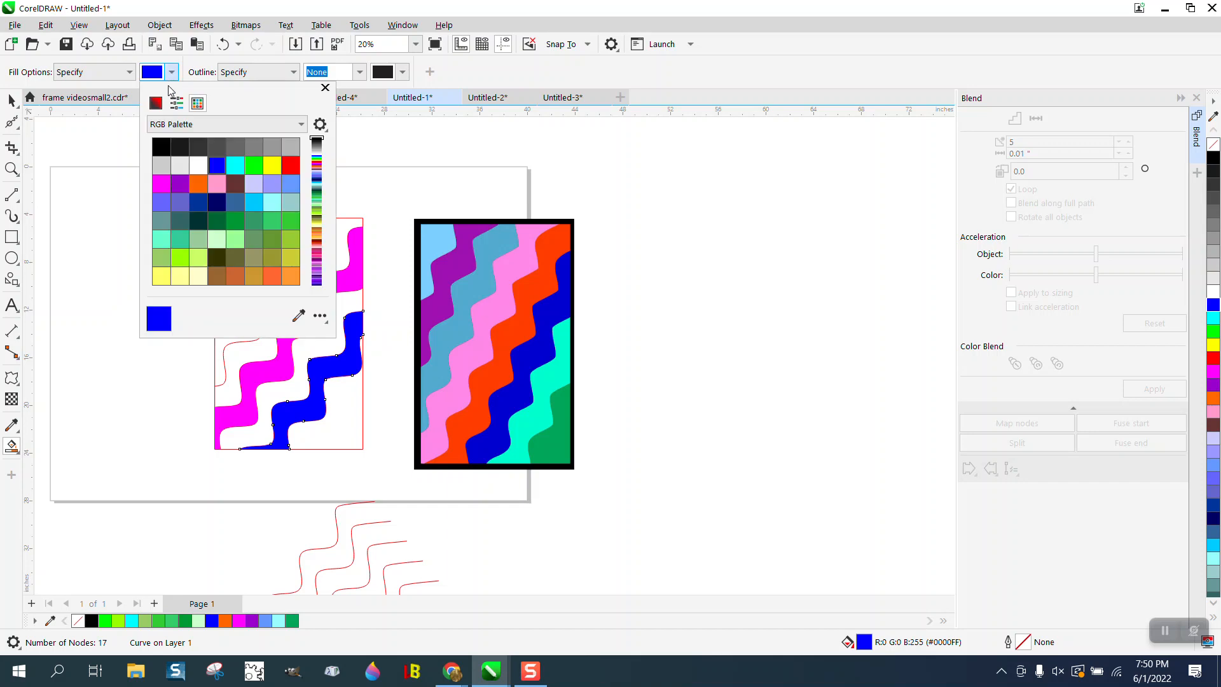
click(181, 190)
click(126, 288)
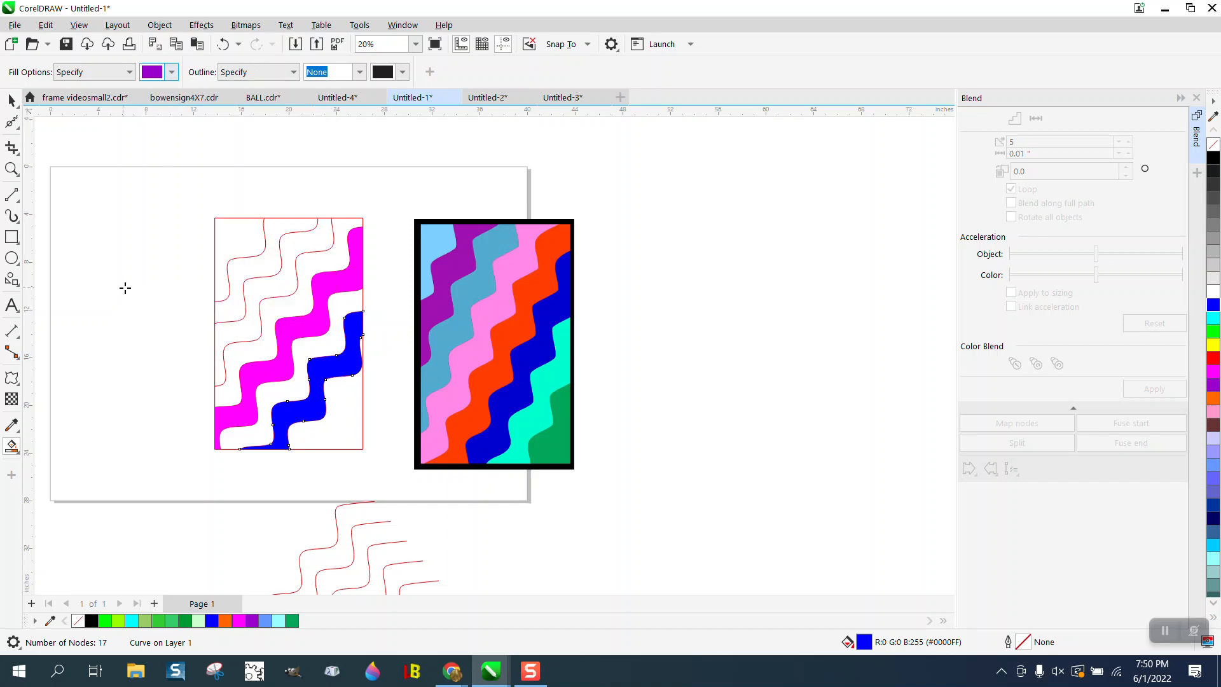
click(242, 272)
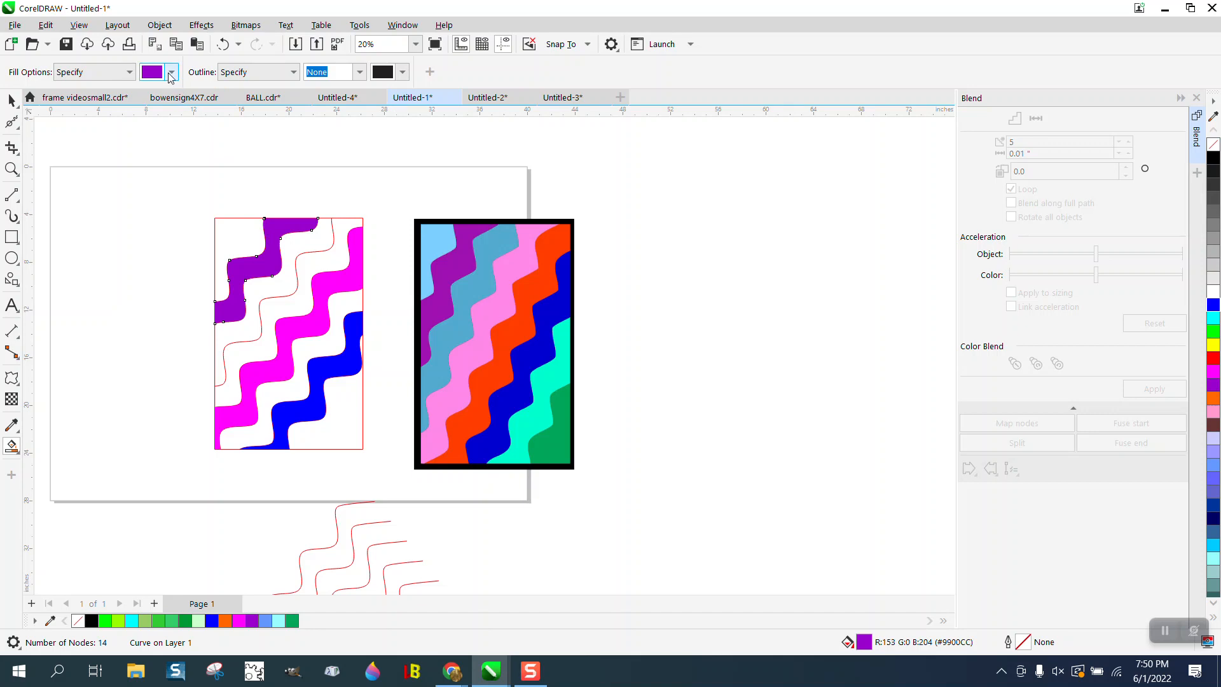
Smart Fill the rectangle's upper-left corner area with light cyan (#99FFFF) from the RGB palette
click(172, 72)
click(272, 204)
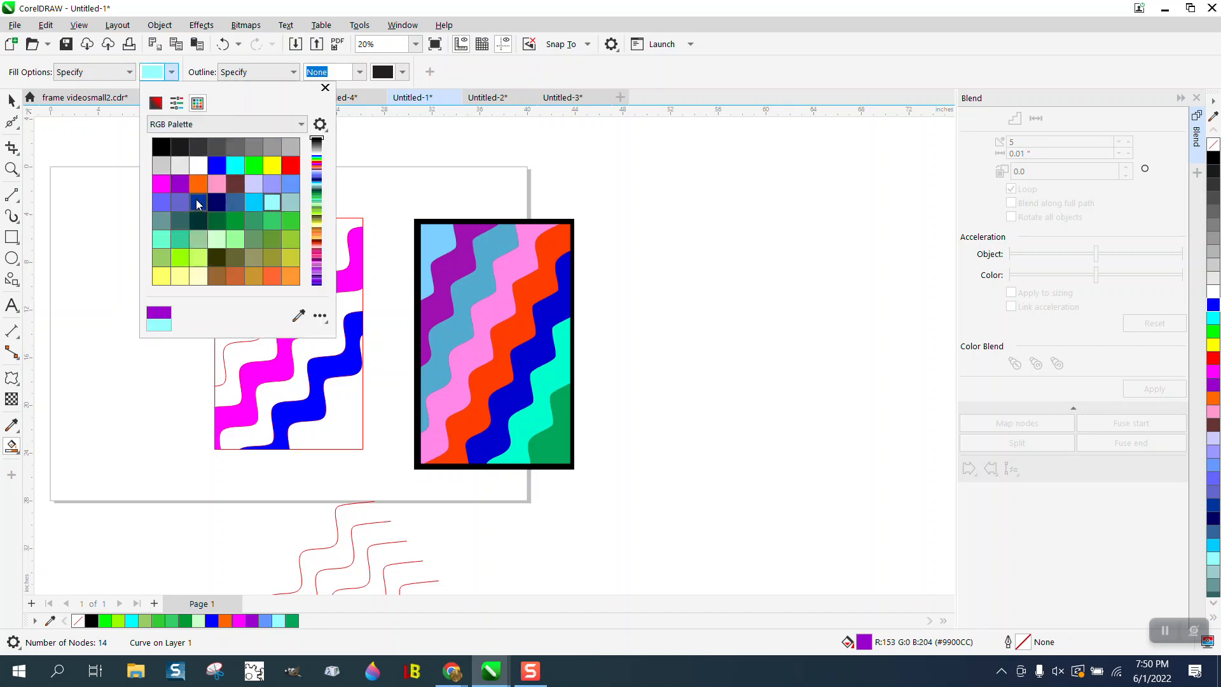
click(106, 192)
click(236, 234)
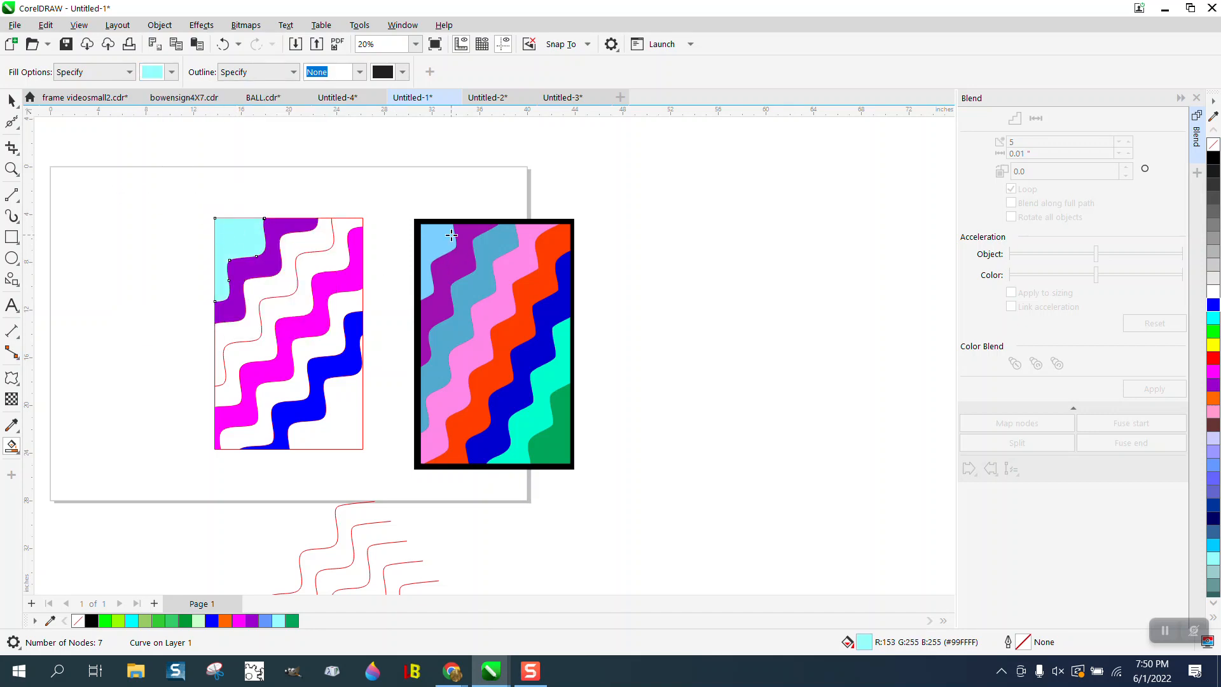
Smart Fill the stripe directly above the magenta one with orange (#FF6600)
click(172, 72)
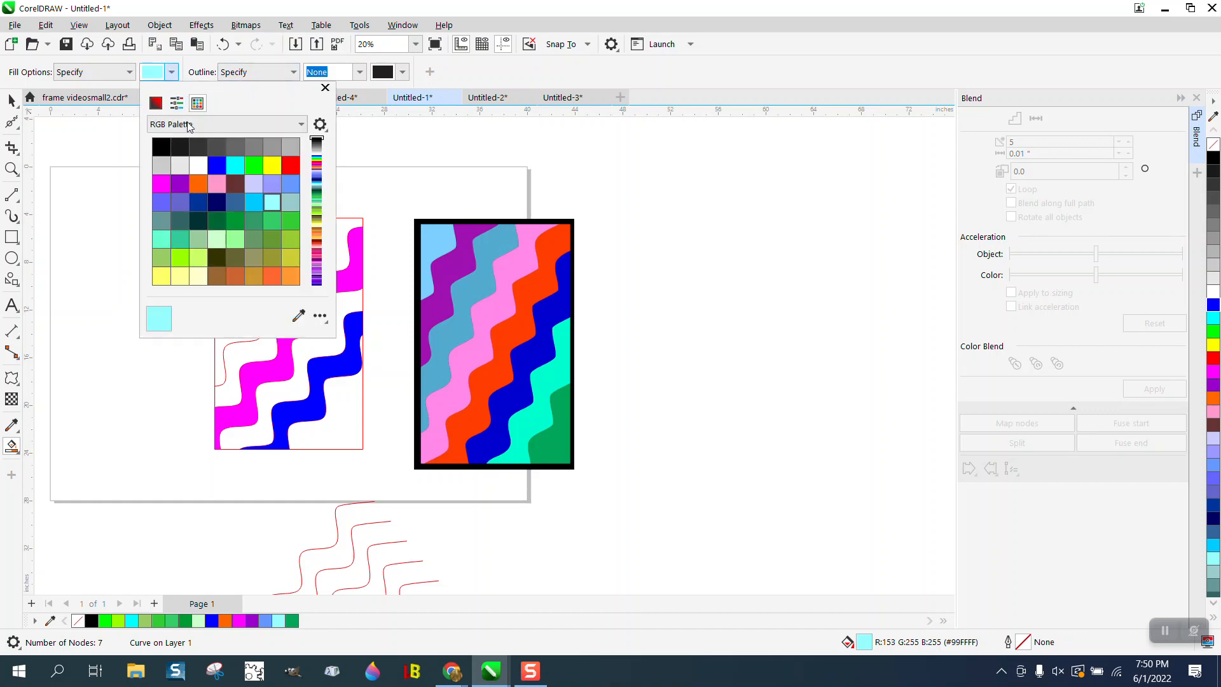
click(199, 184)
click(373, 288)
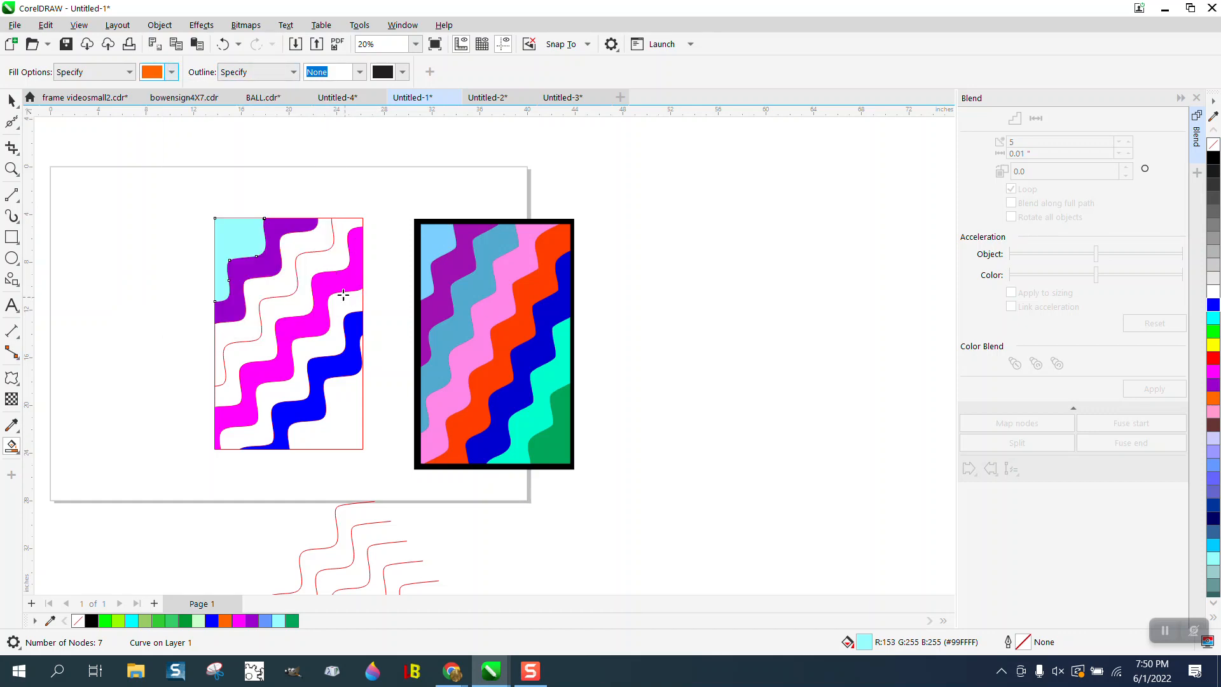
click(315, 279)
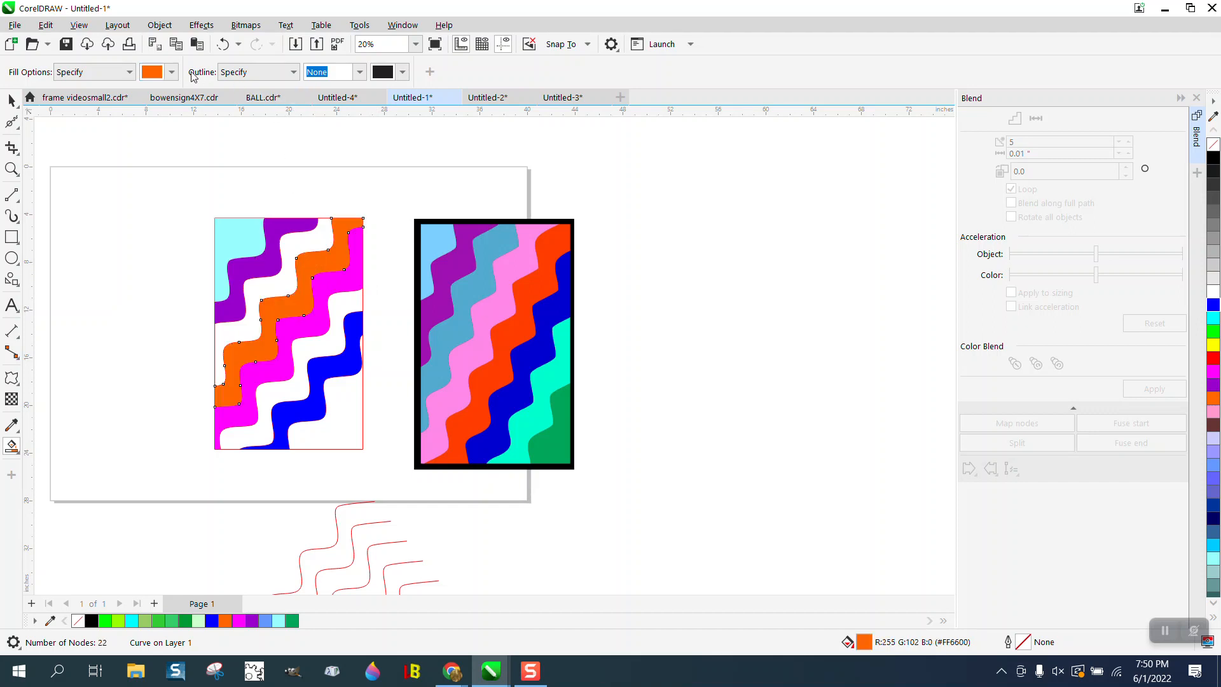
Try to fill the unfilled areas with green sampled from the reference artwork using the Color Eyedropper, and undo each attempt
click(11, 100)
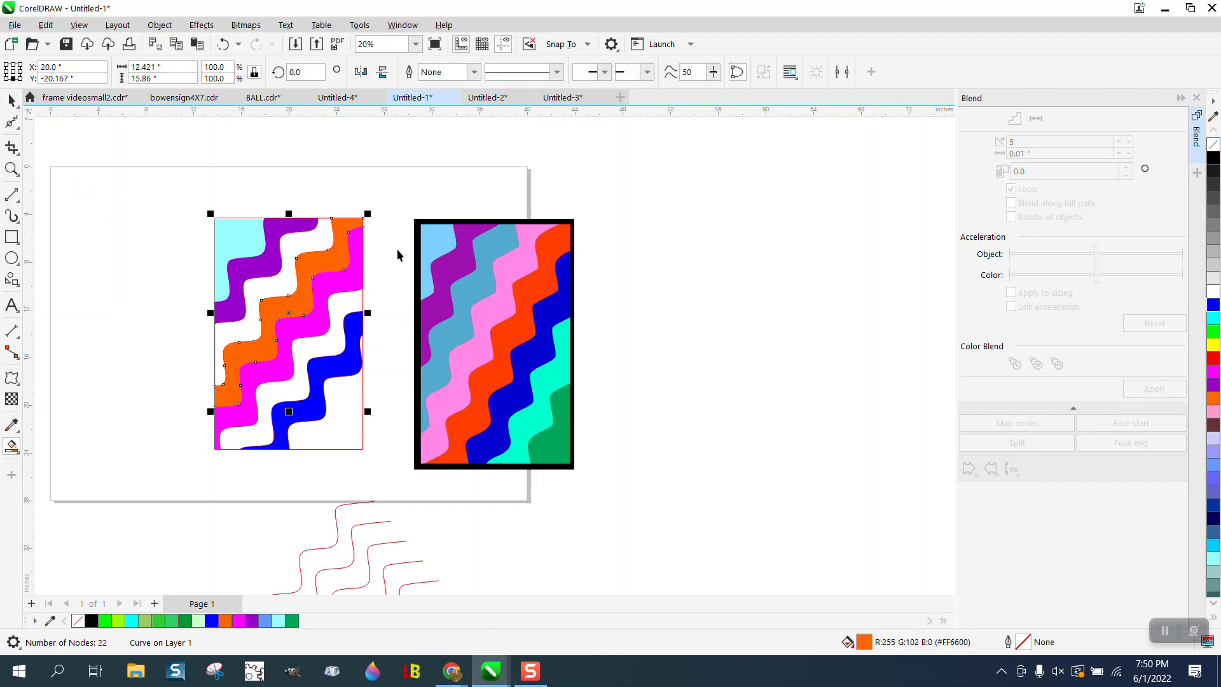
click(26, 449)
click(47, 464)
click(16, 428)
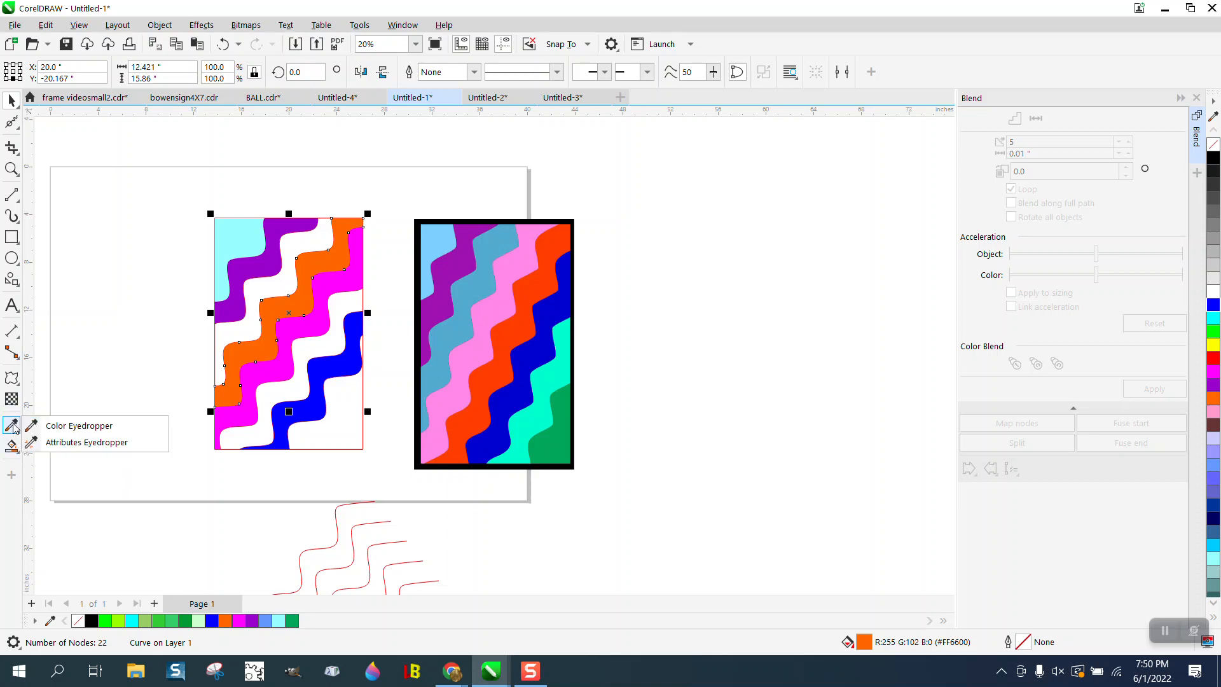
click(38, 425)
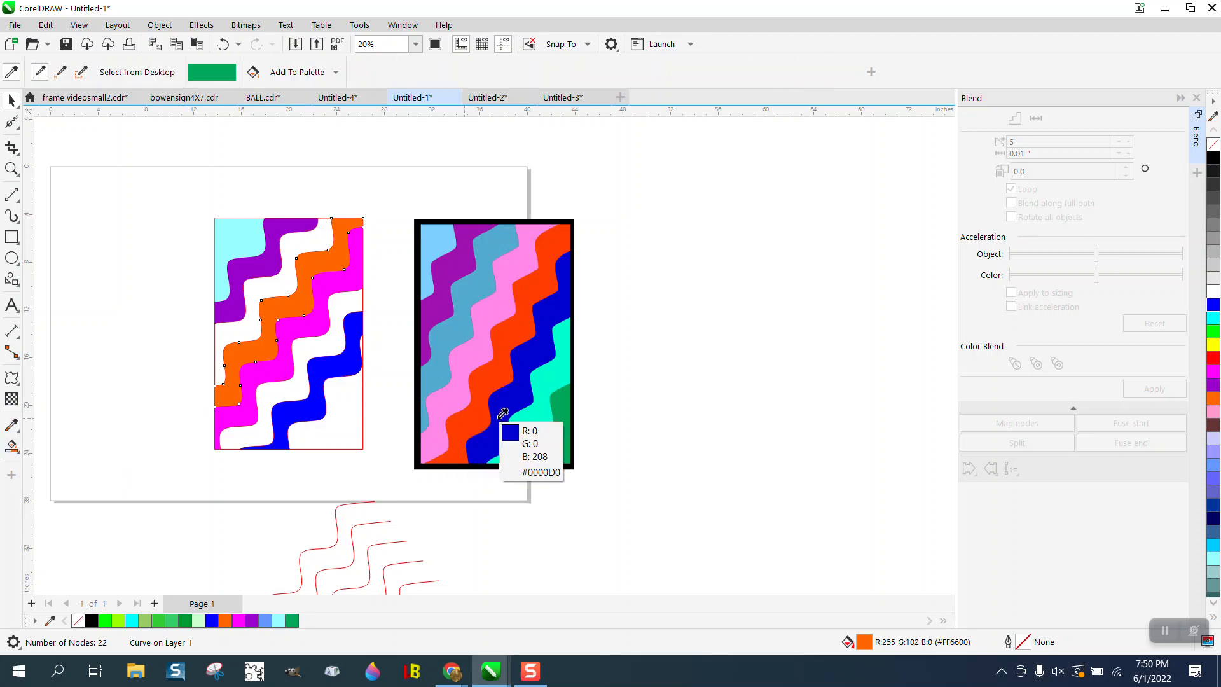
click(558, 422)
click(335, 423)
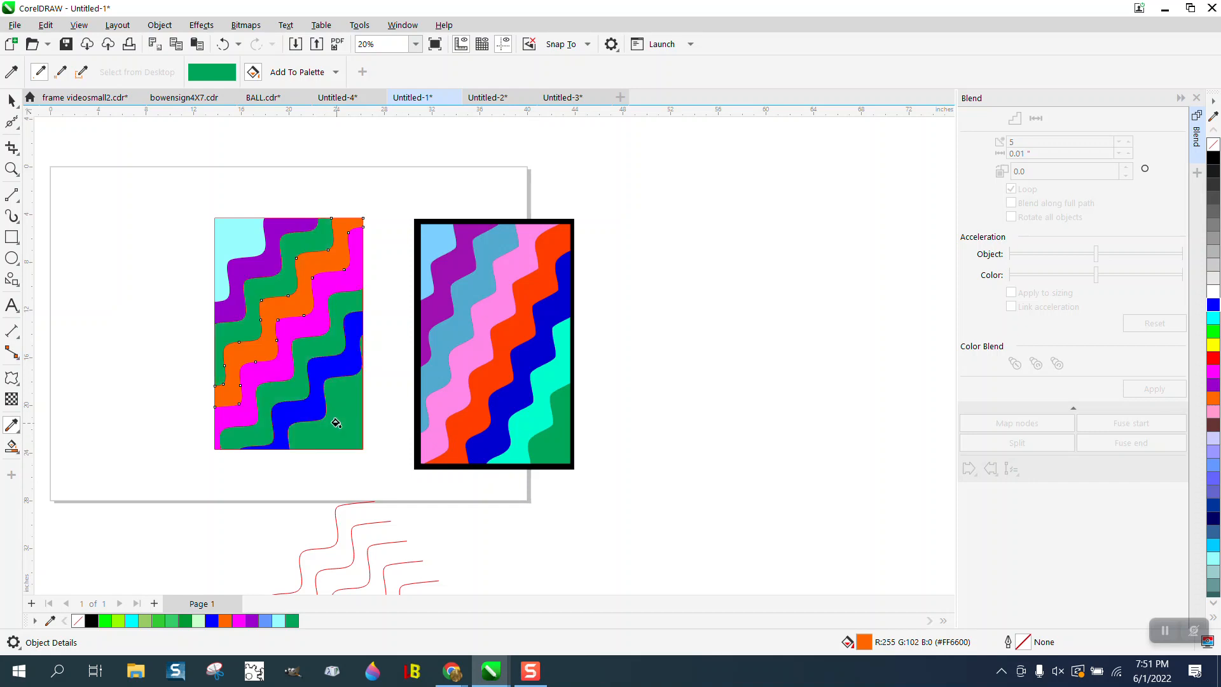
click(222, 45)
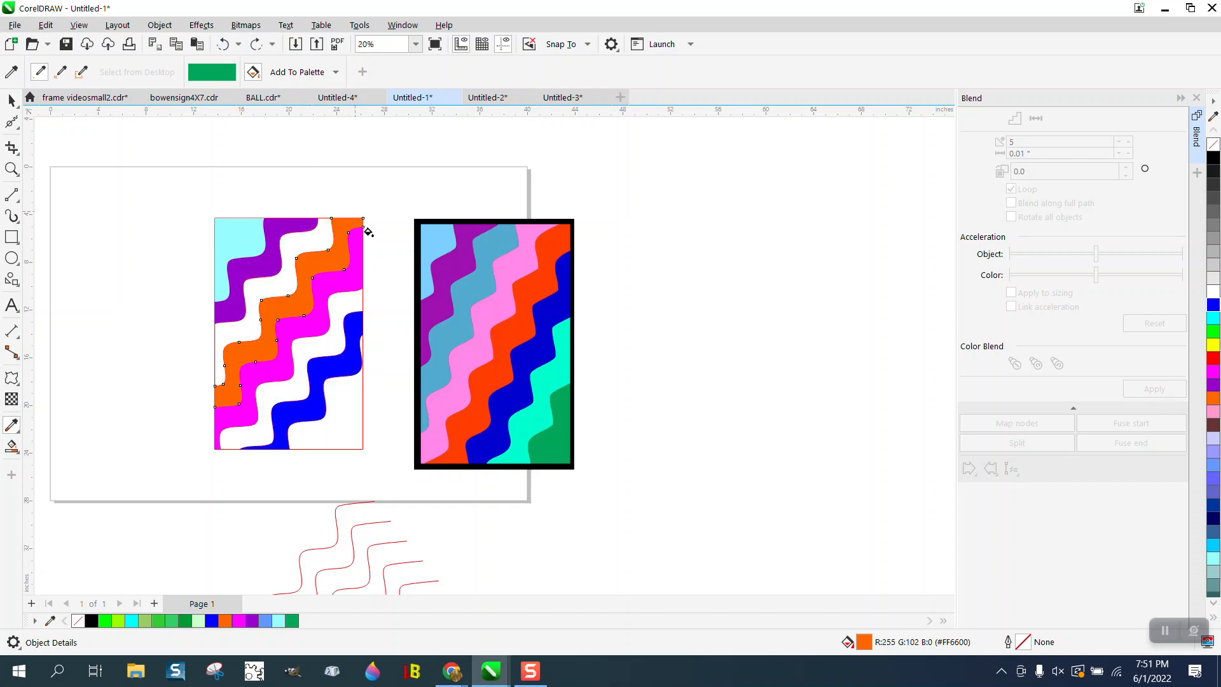
click(270, 280)
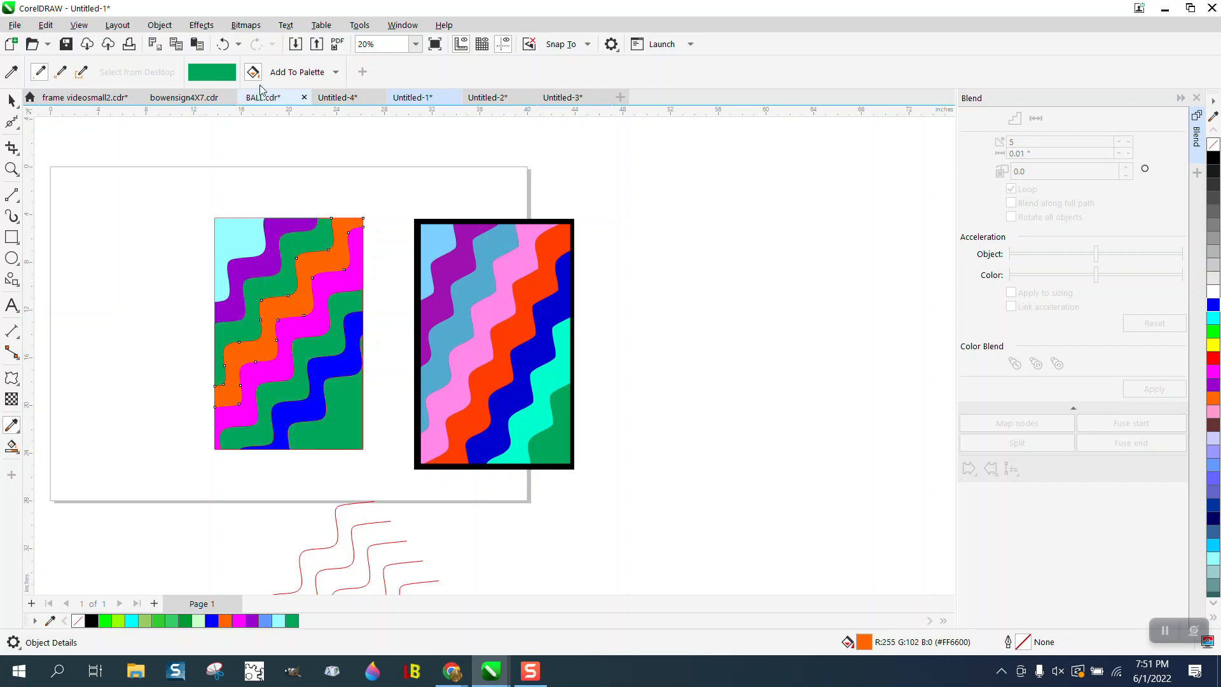
click(223, 45)
Smart Fill the rectangle's lower-right corner area with bright green (#00FF00)
click(21, 450)
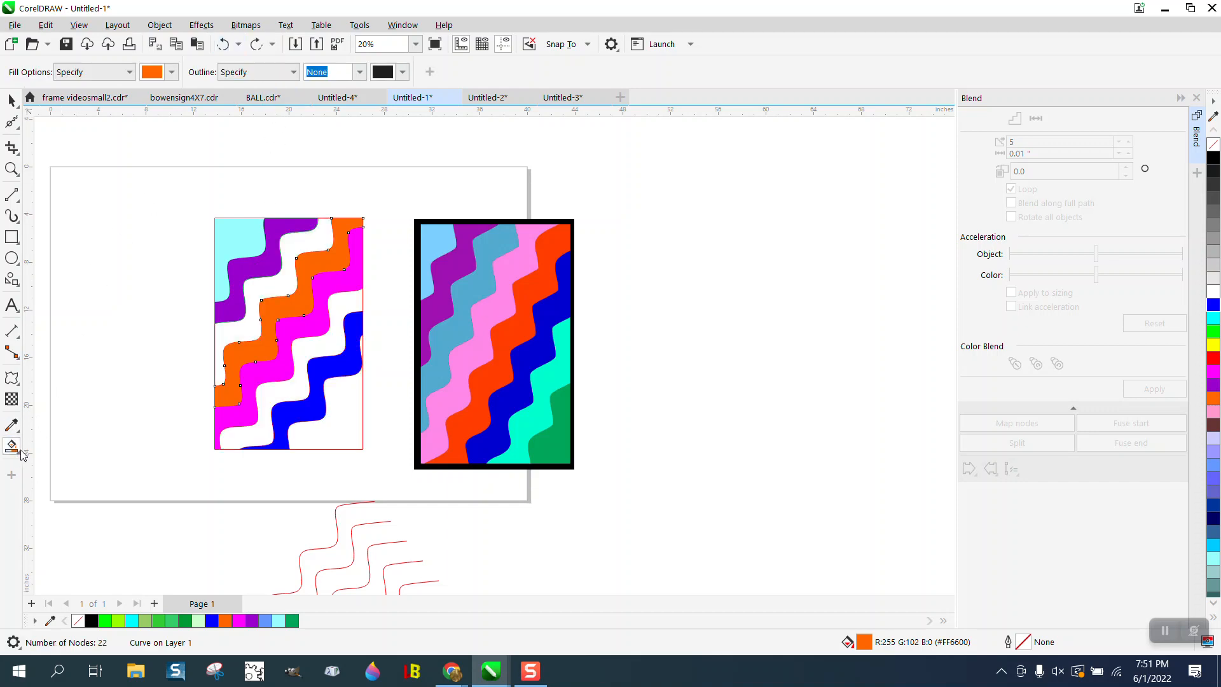
click(171, 72)
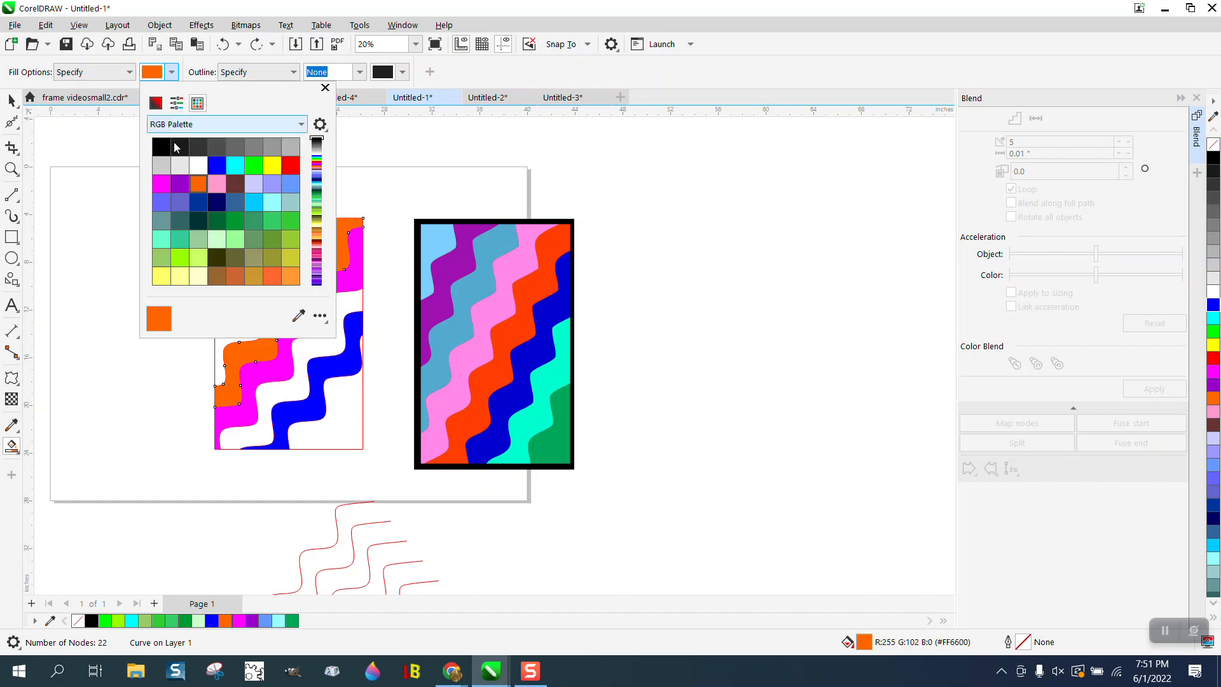
click(163, 202)
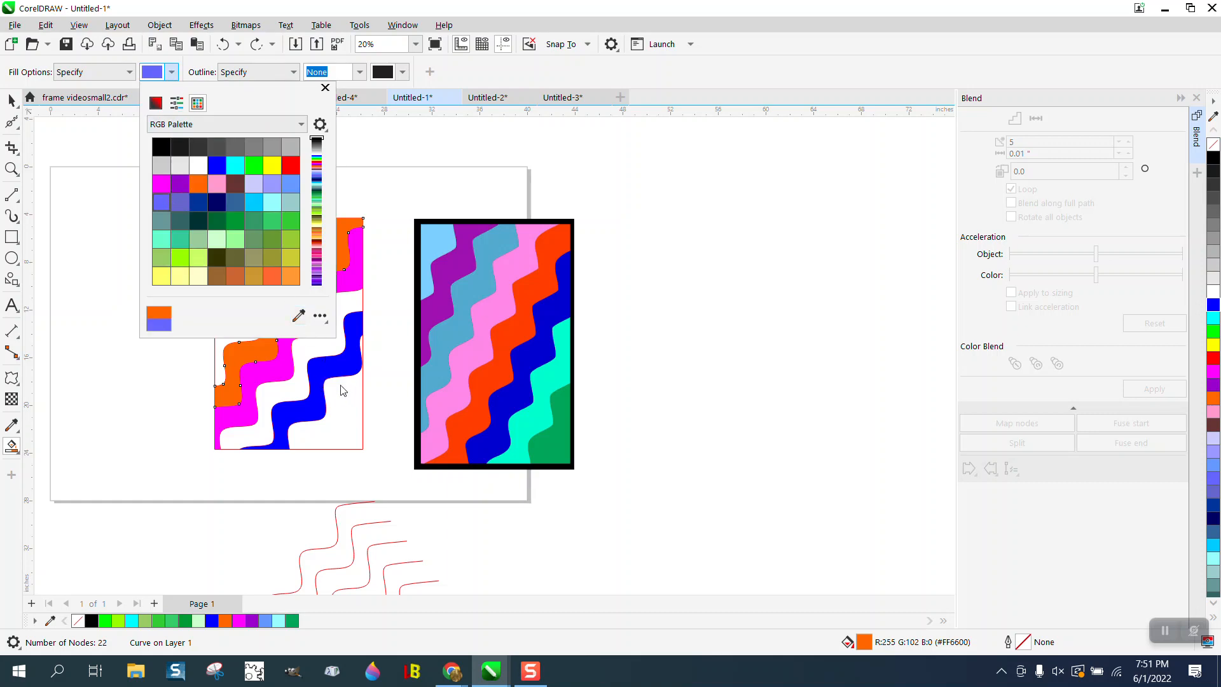
click(259, 168)
click(348, 410)
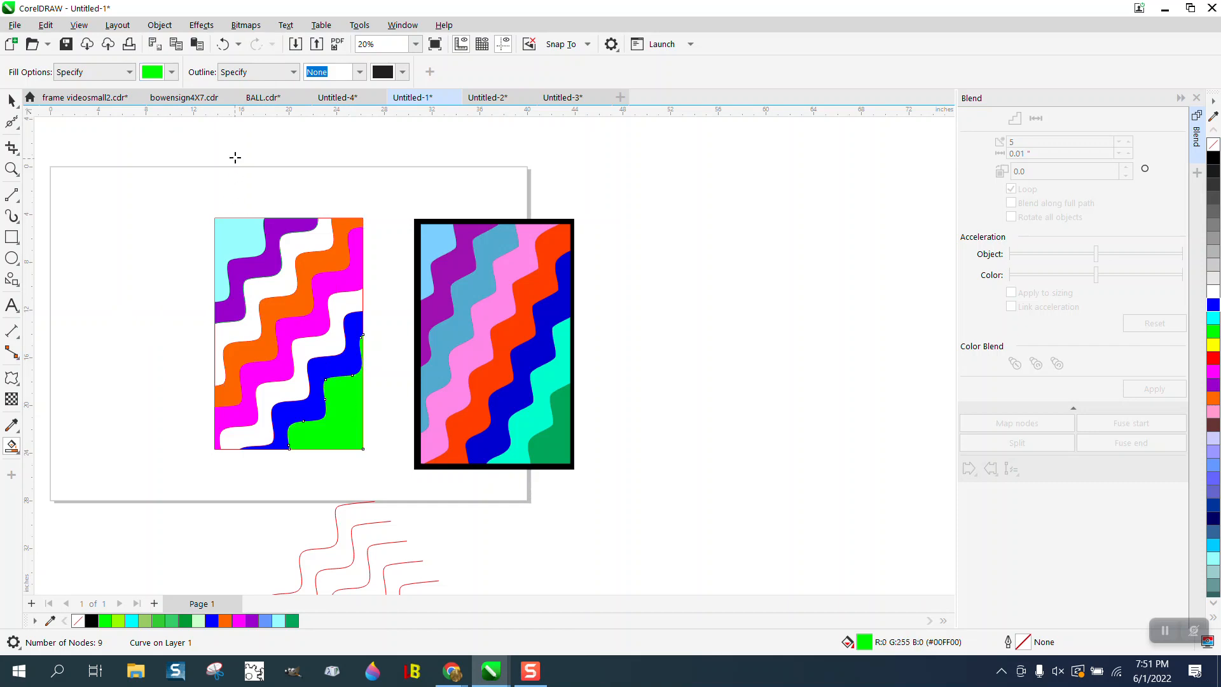
Smart Fill the stripe between the magenta and blue ones with light cyan (#99FFFF)
click(172, 72)
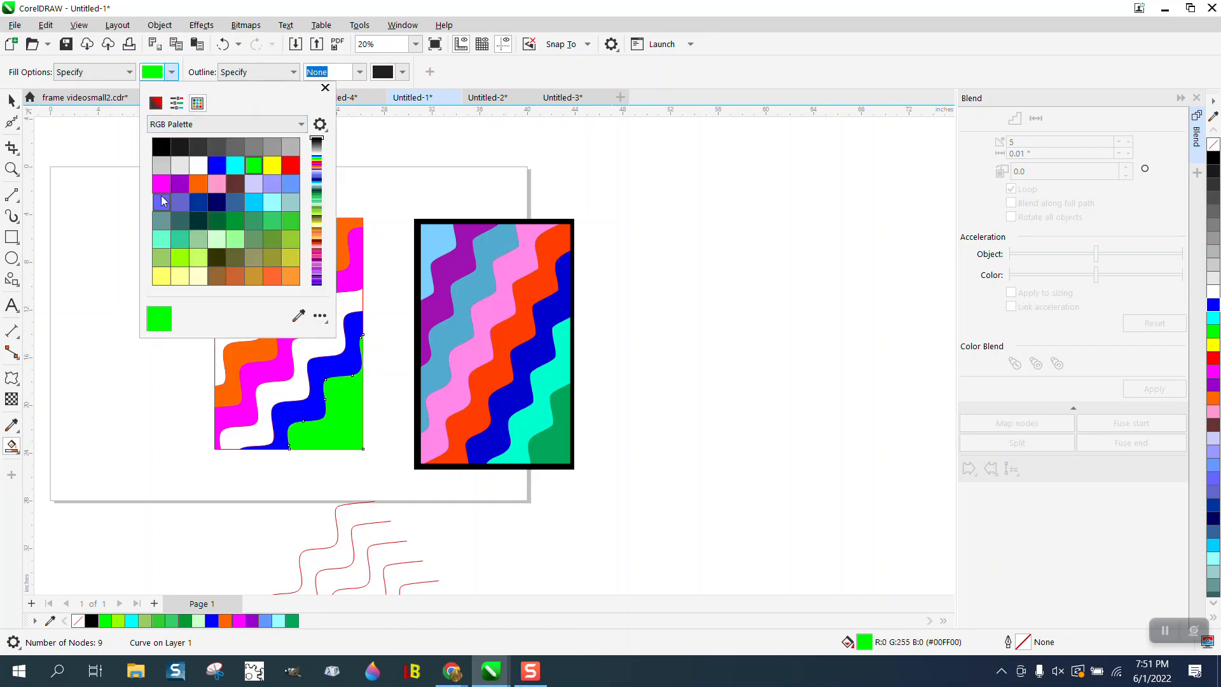
click(272, 202)
click(469, 183)
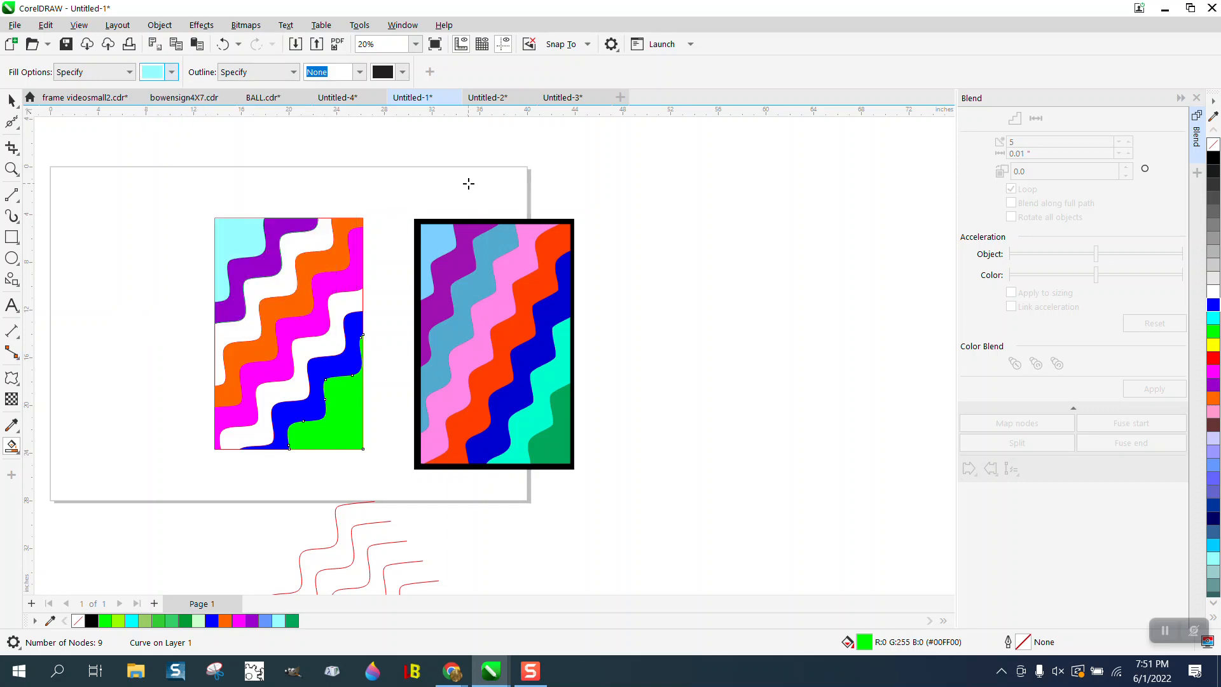
click(347, 305)
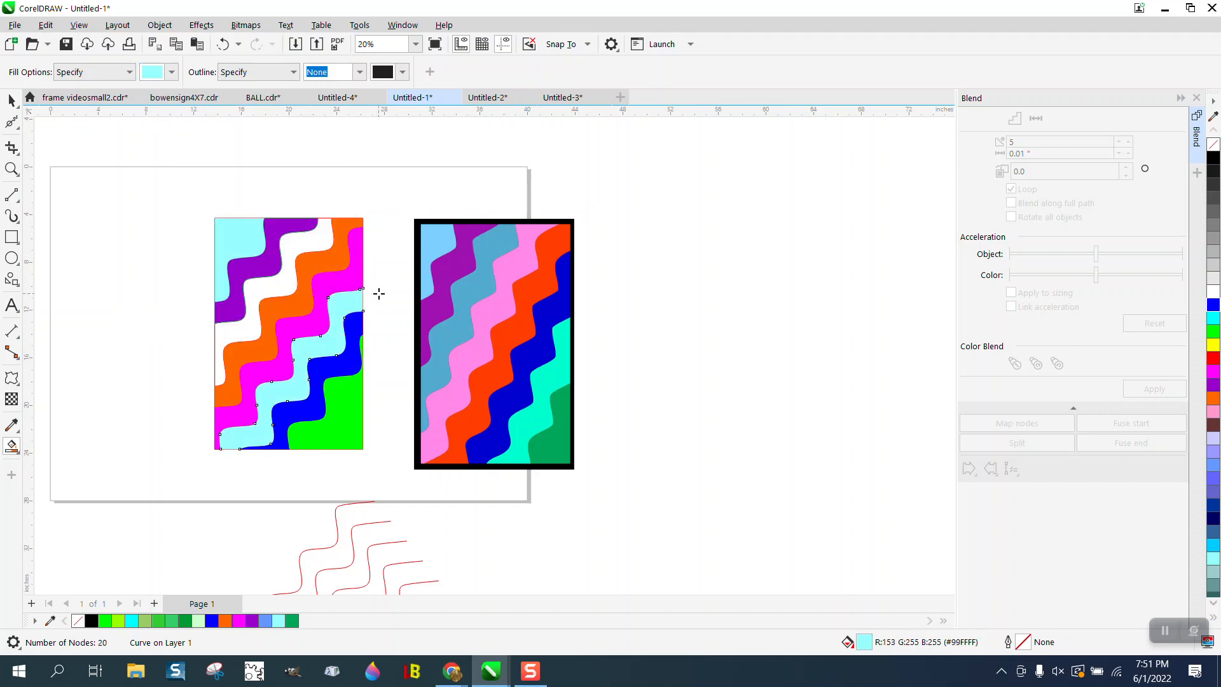
Smart Fill the remaining white stripe between the purple and orange ones with yellow (#FFFF00)
click(172, 72)
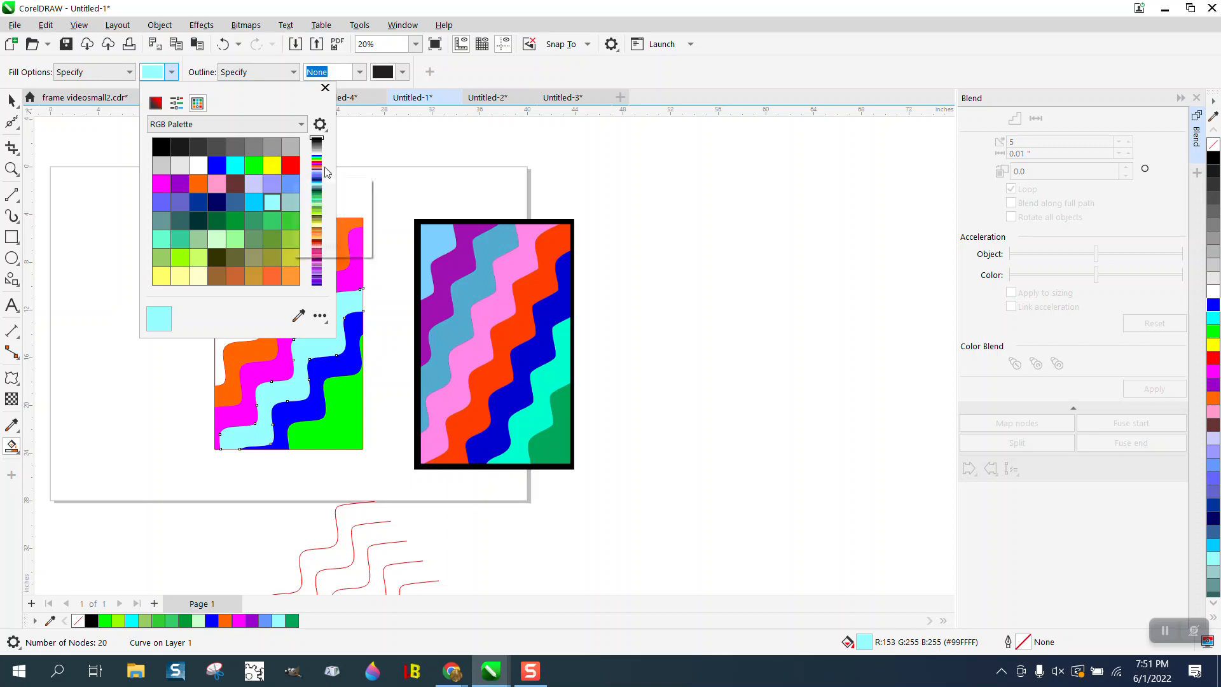
drag(288, 105, 754, 113)
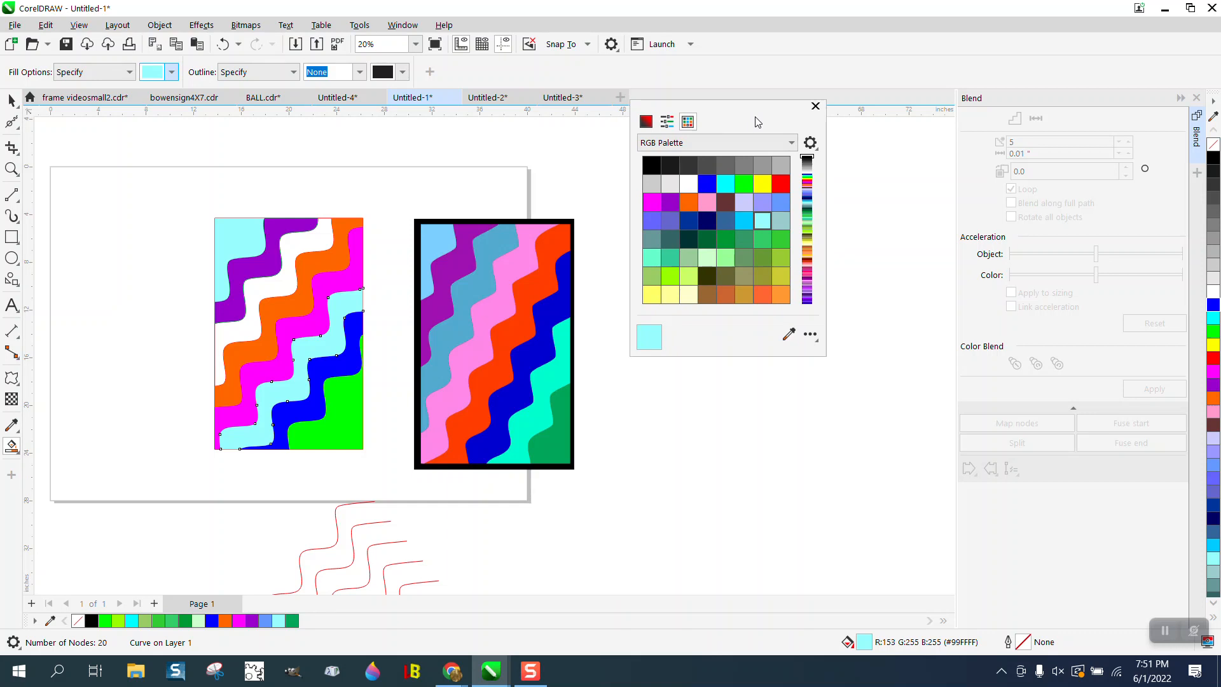
click(763, 183)
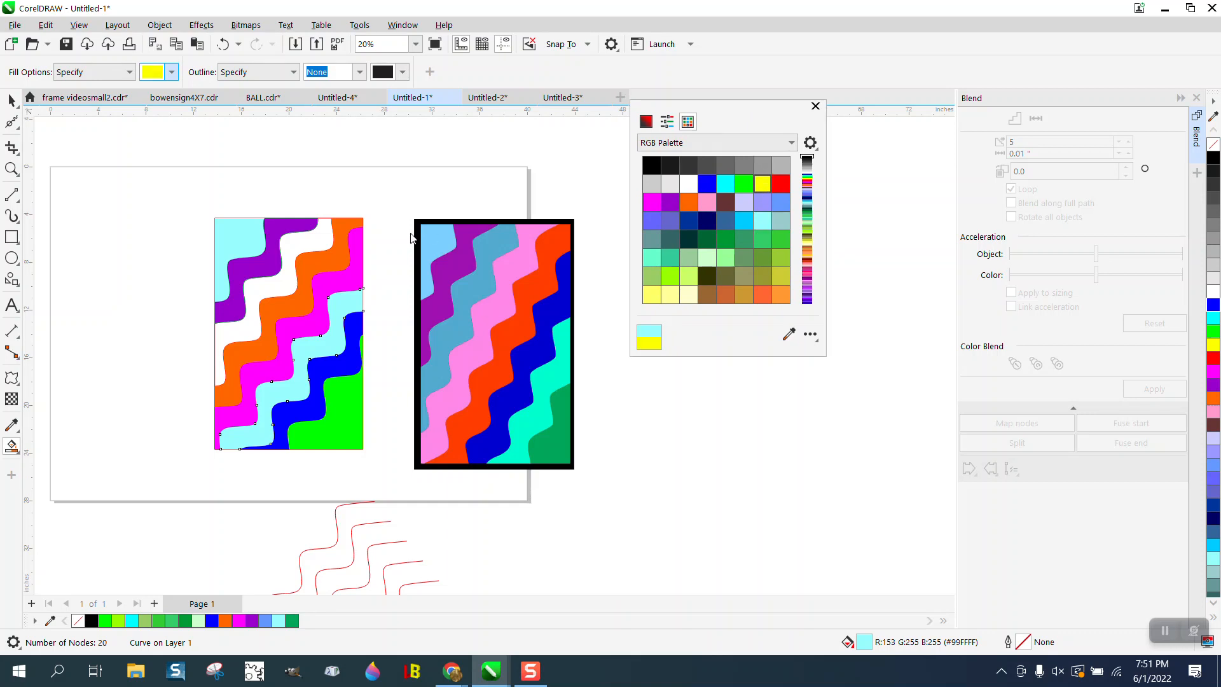
click(324, 240)
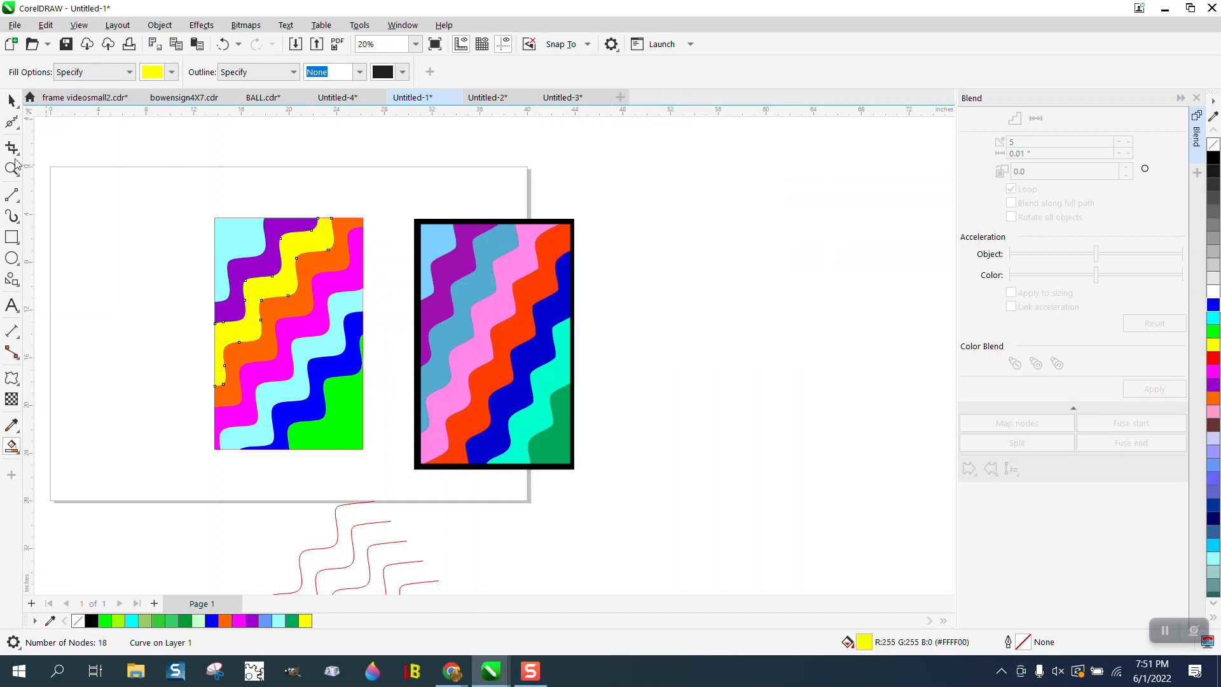
Select the whole striped rectangle with all its coloured pieces and remove their outlines
click(11, 100)
scroll(365, 214, down, 1)
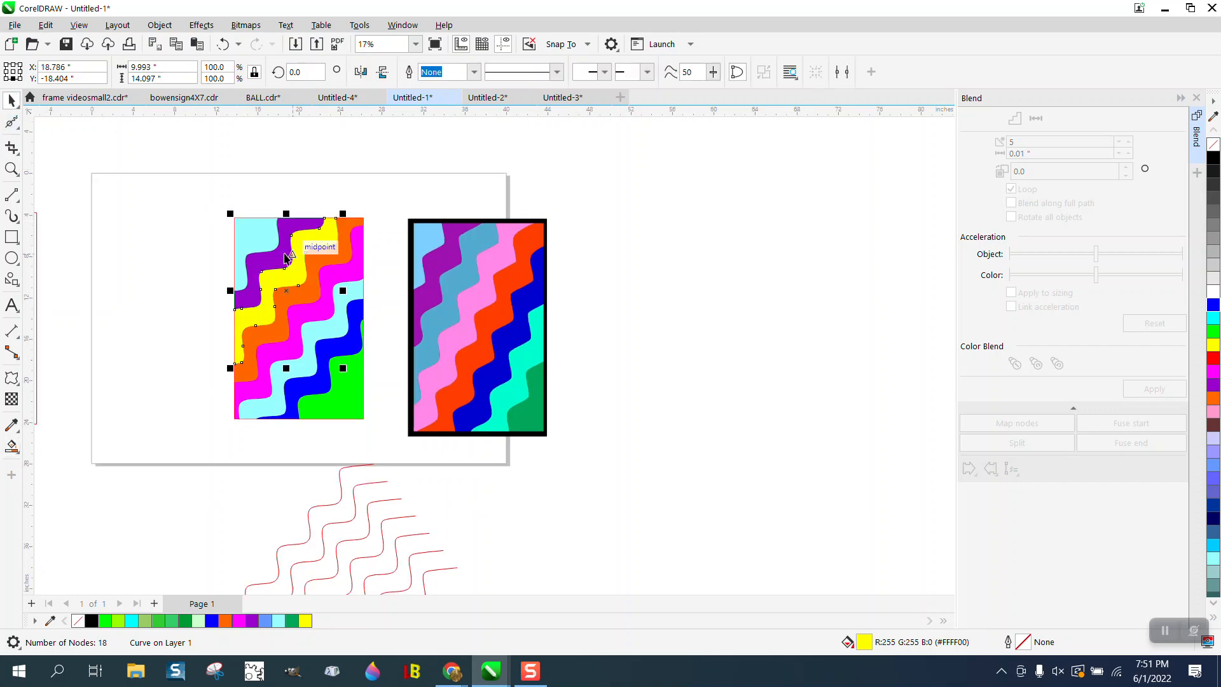
drag(209, 185, 397, 427)
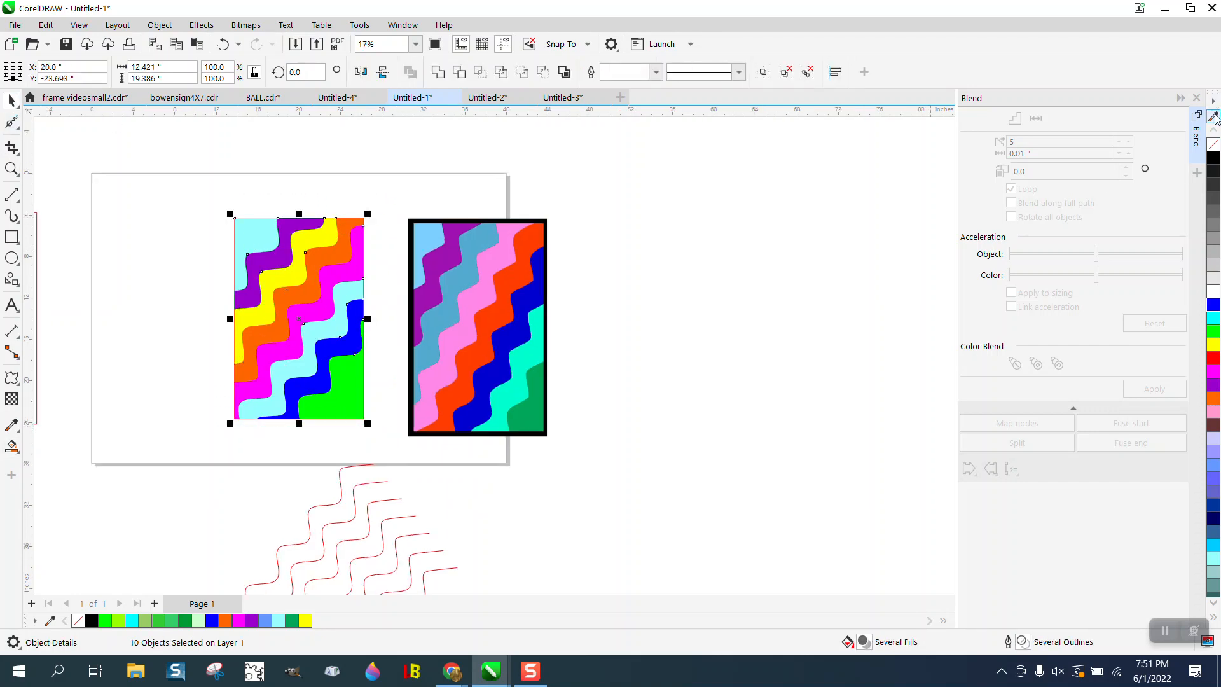
right_click(1213, 143)
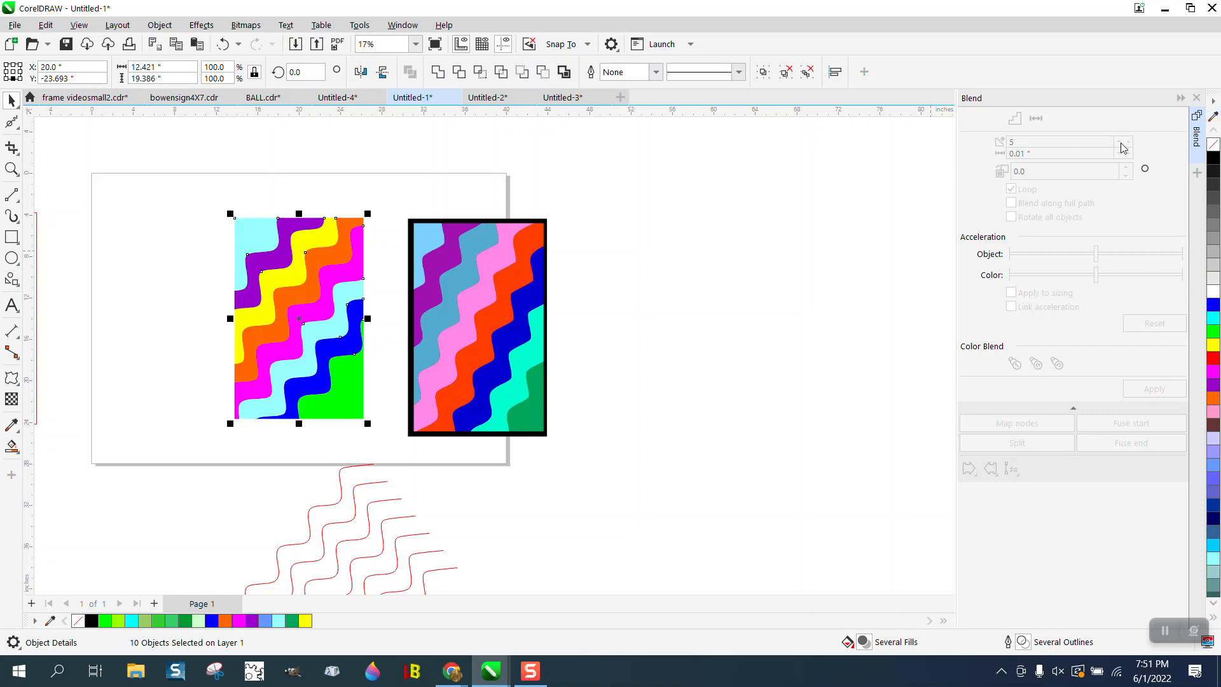
Fill the larger empty rectangle beside the page with black and remove its outline
key(F3)
key(F3)
click(379, 331)
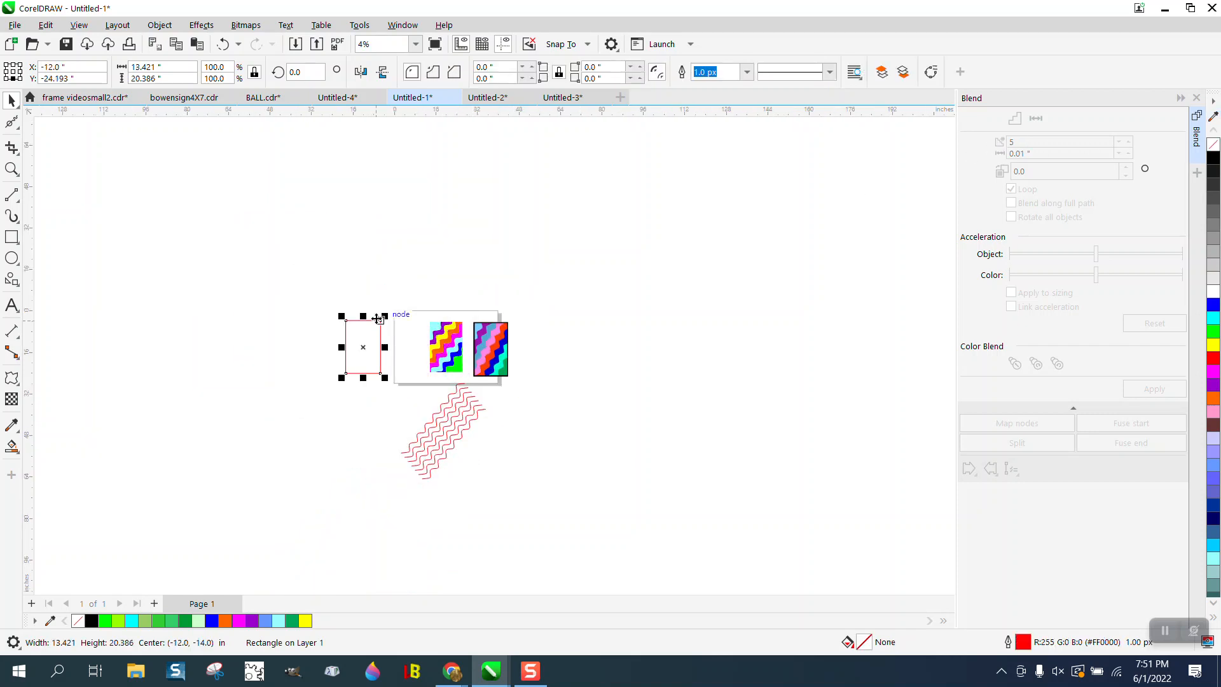
click(1212, 158)
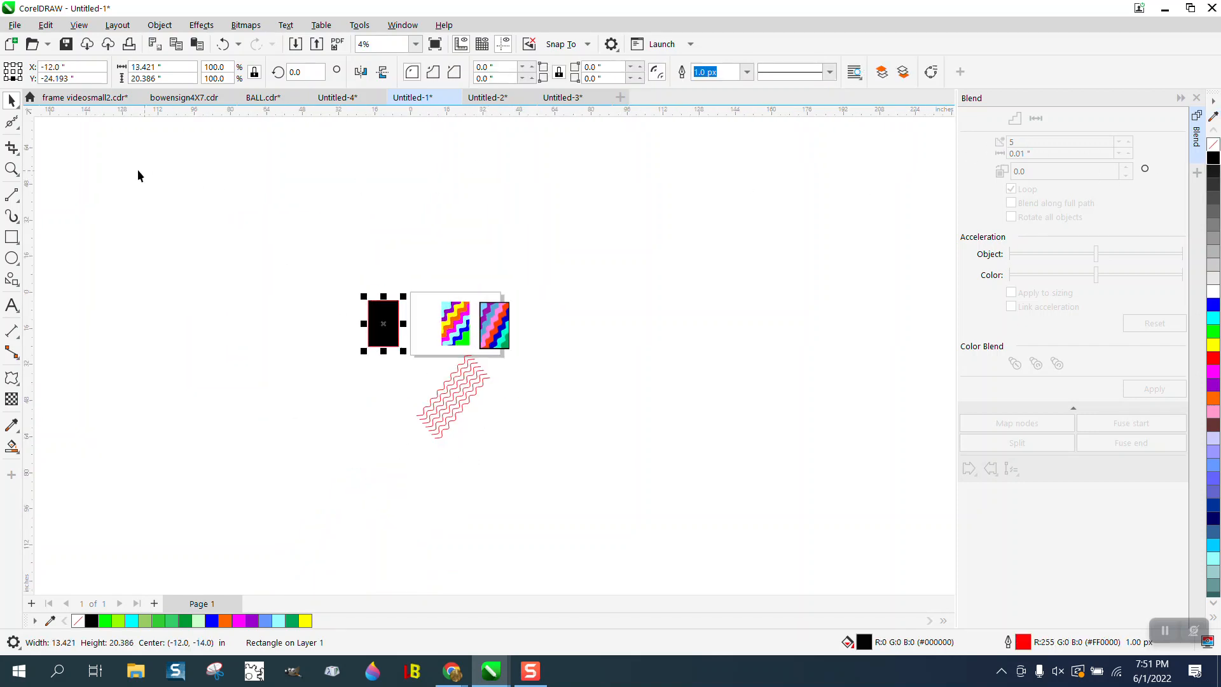
right_click(1213, 145)
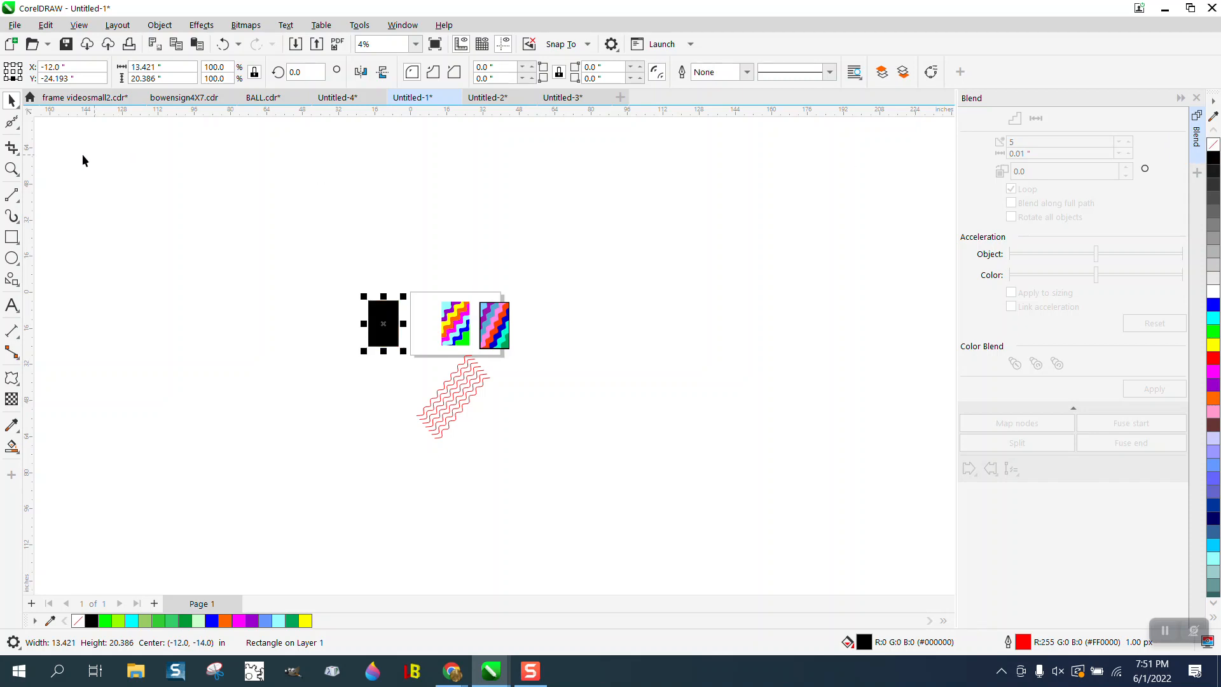
Centre the black rectangle on the page so that it frames the striped artwork
click(11, 168)
drag(308, 264, 670, 411)
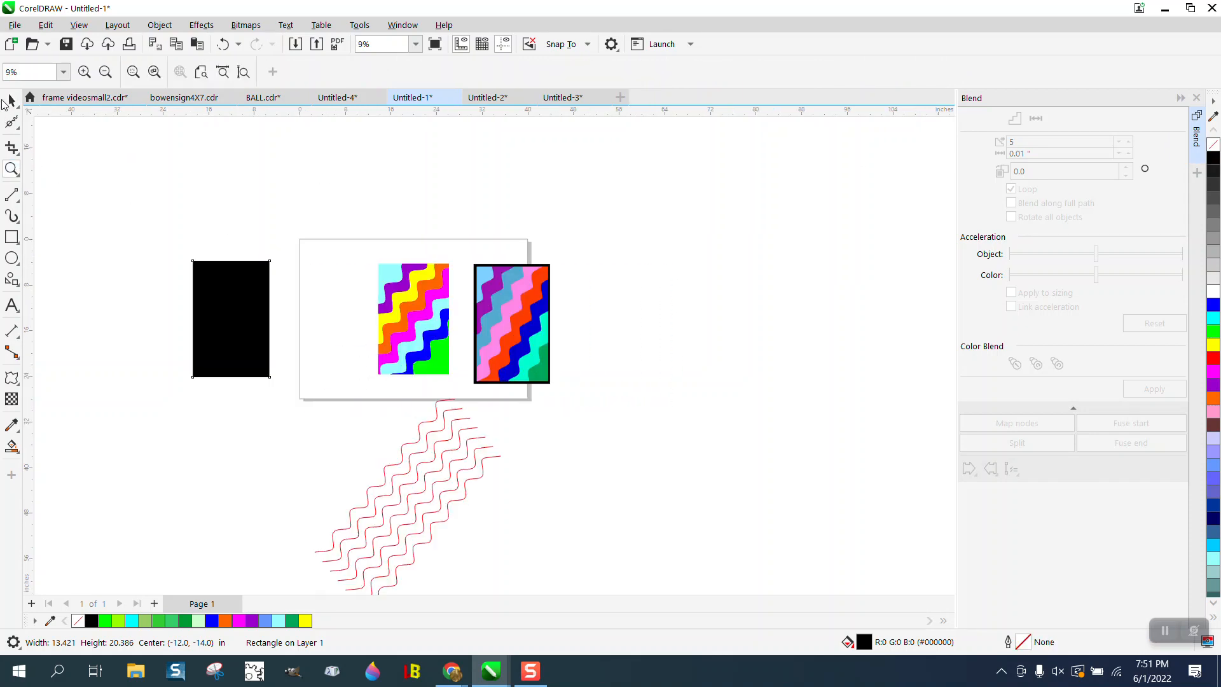
click(11, 99)
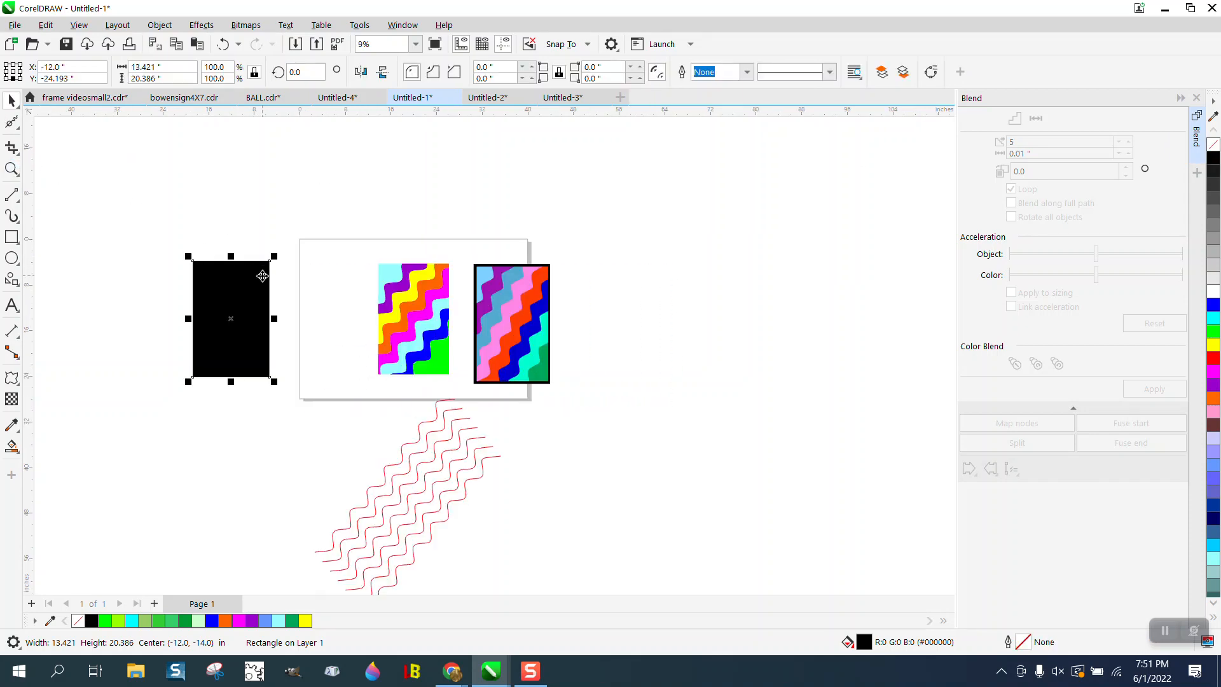
key(p)
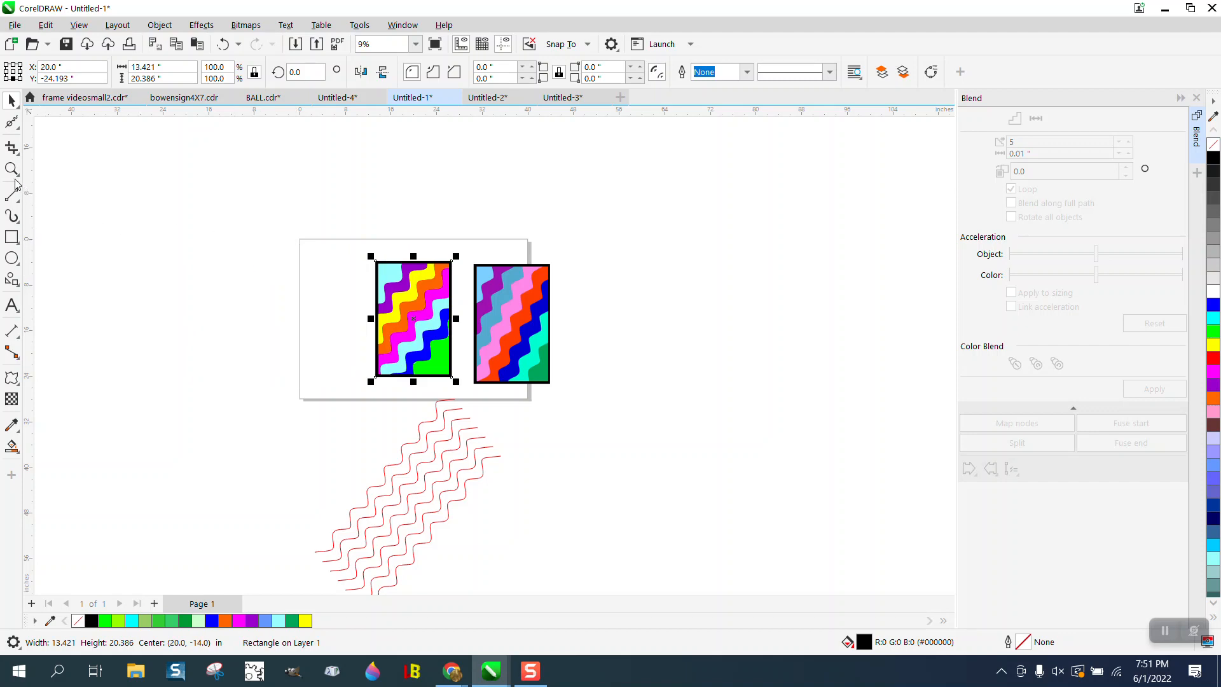
Examine the stripe edges of the framed artwork up close and compare them with the reference artwork
click(11, 169)
drag(347, 247, 458, 360)
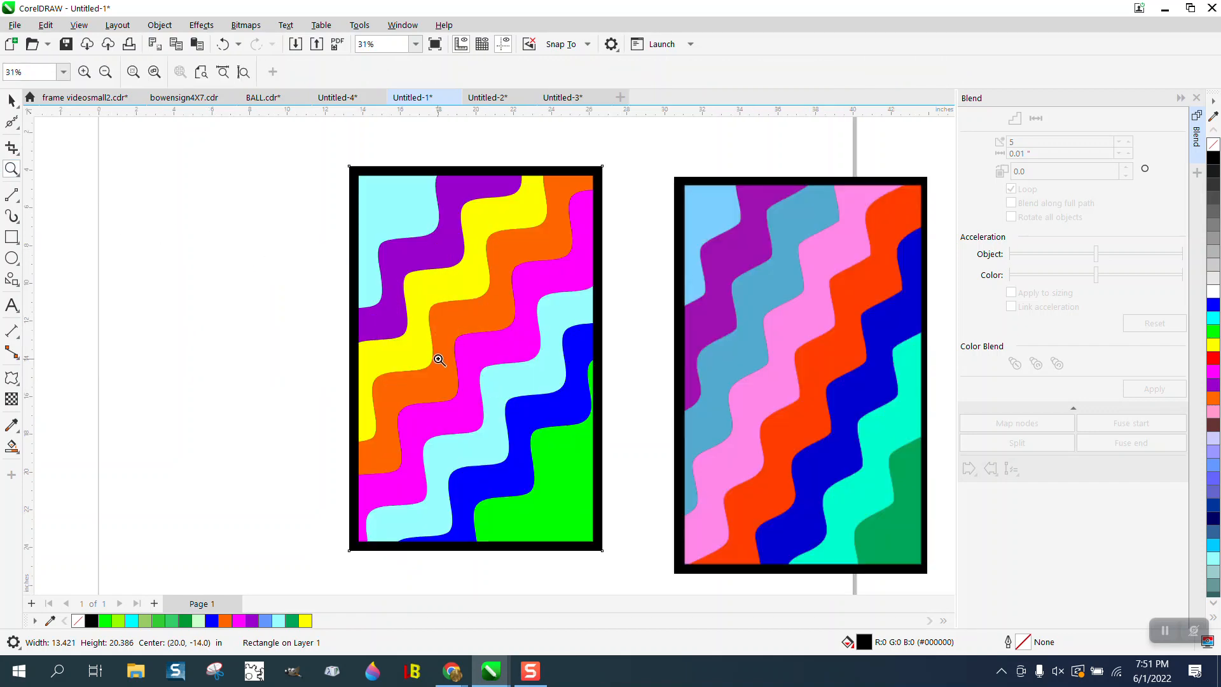
drag(448, 270, 578, 341)
scroll(412, 274, down, 3)
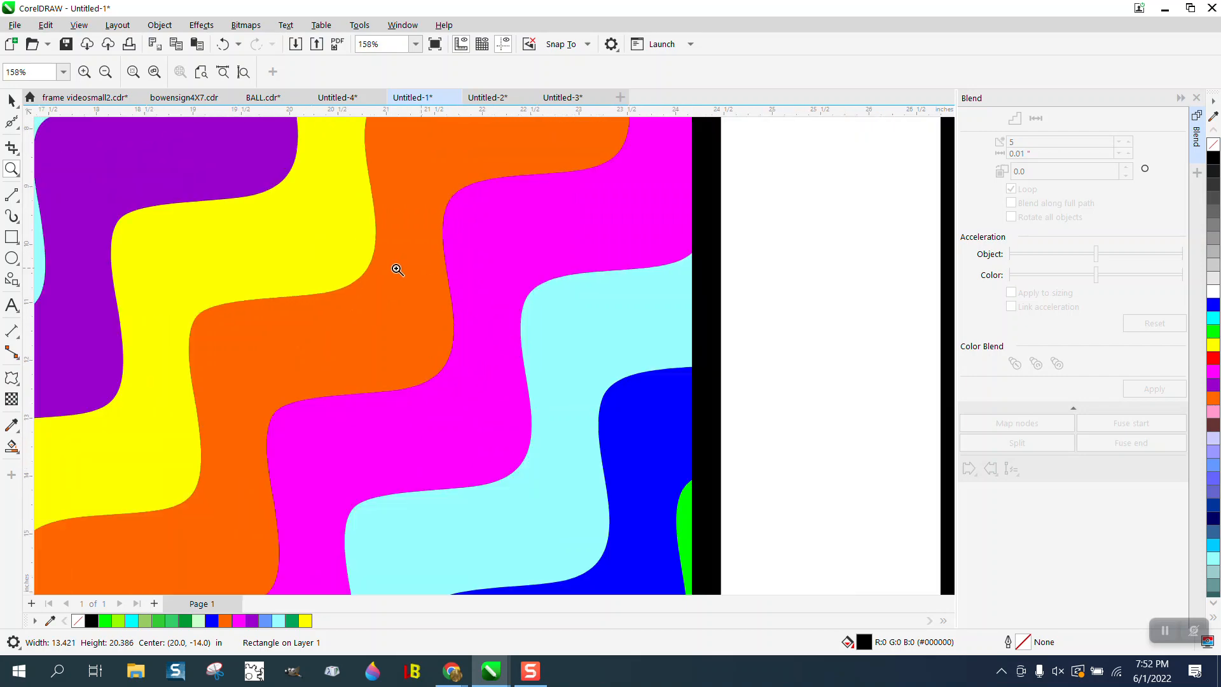
scroll(396, 269, down, 3)
drag(708, 267, 714, 272)
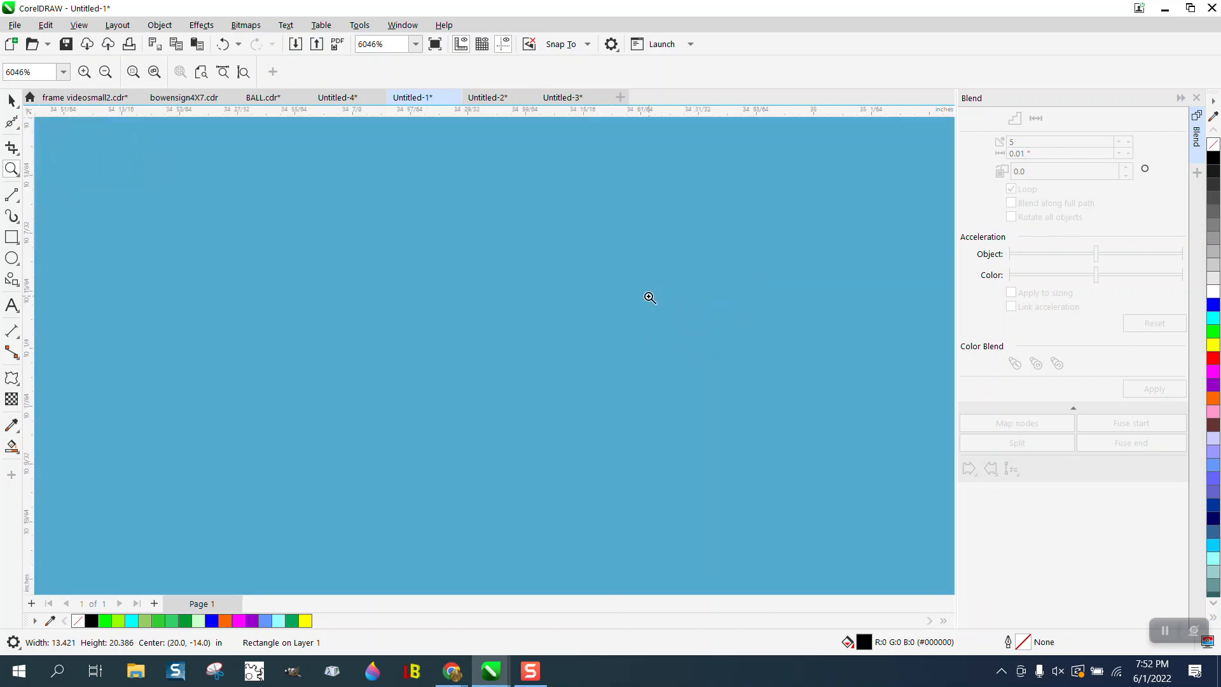
scroll(649, 290, down, 10)
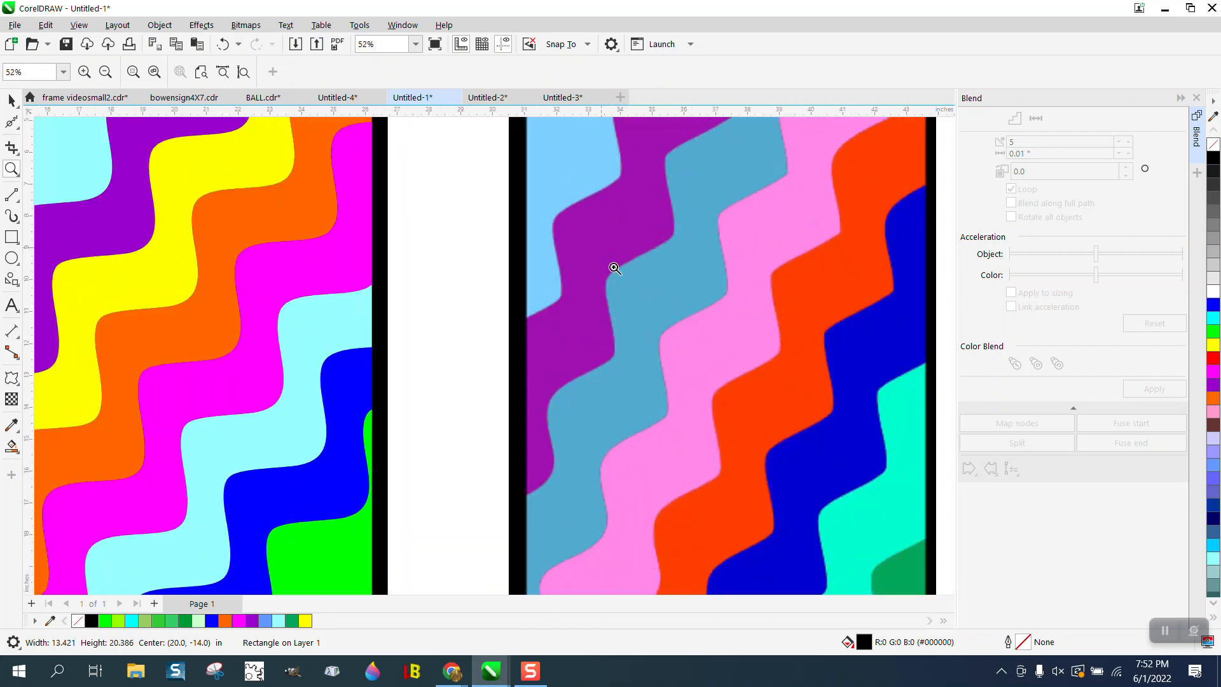
Sample the dark green of the reference's lower corner with the Color Eyedropper and apply it to the bright green corner piece of the framed artwork
drag(613, 267, 732, 314)
scroll(581, 240, down, 8)
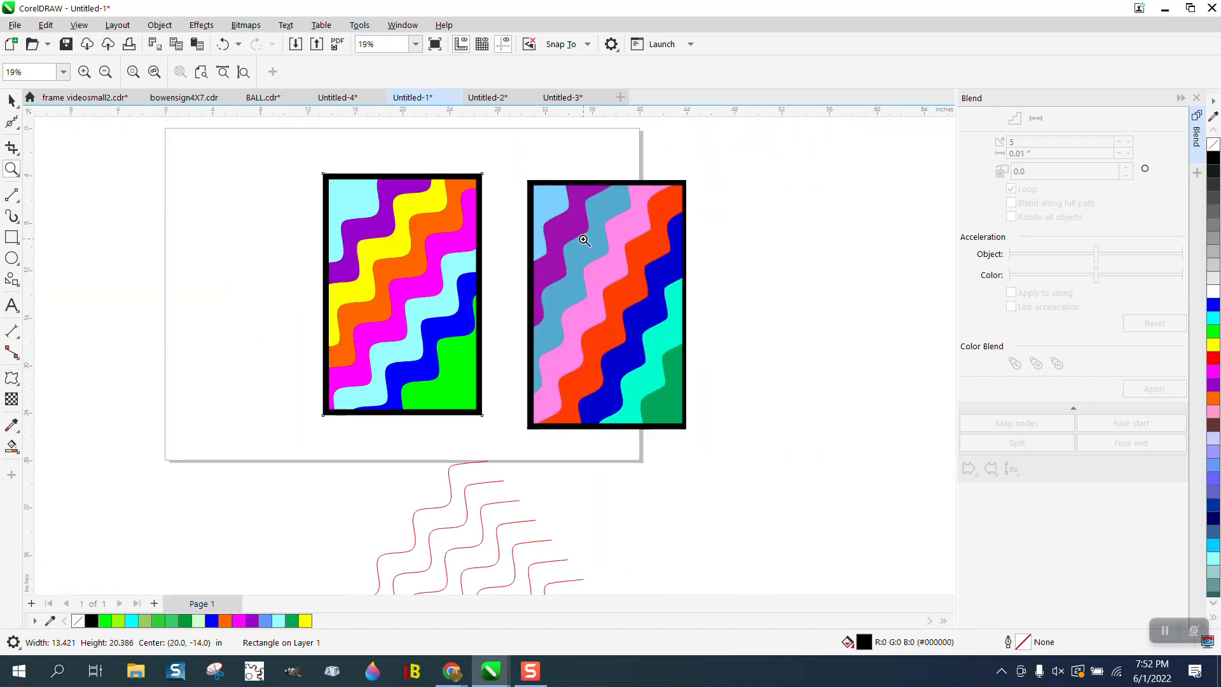
scroll(583, 240, down, 1)
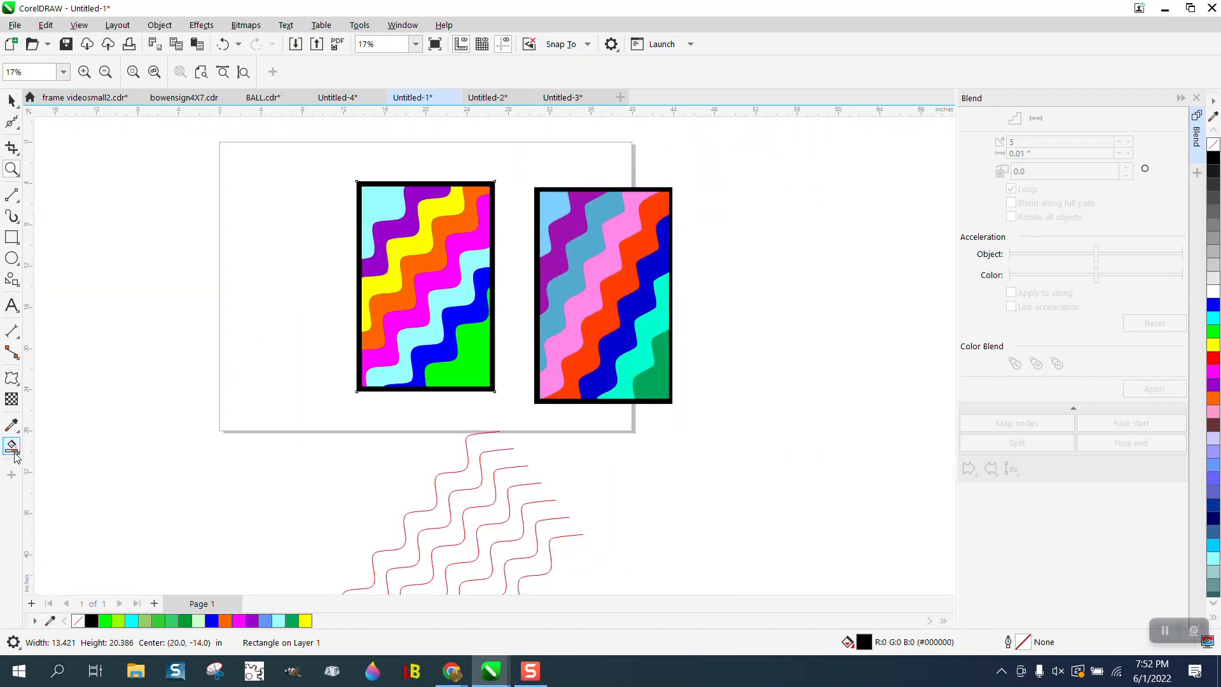
click(14, 427)
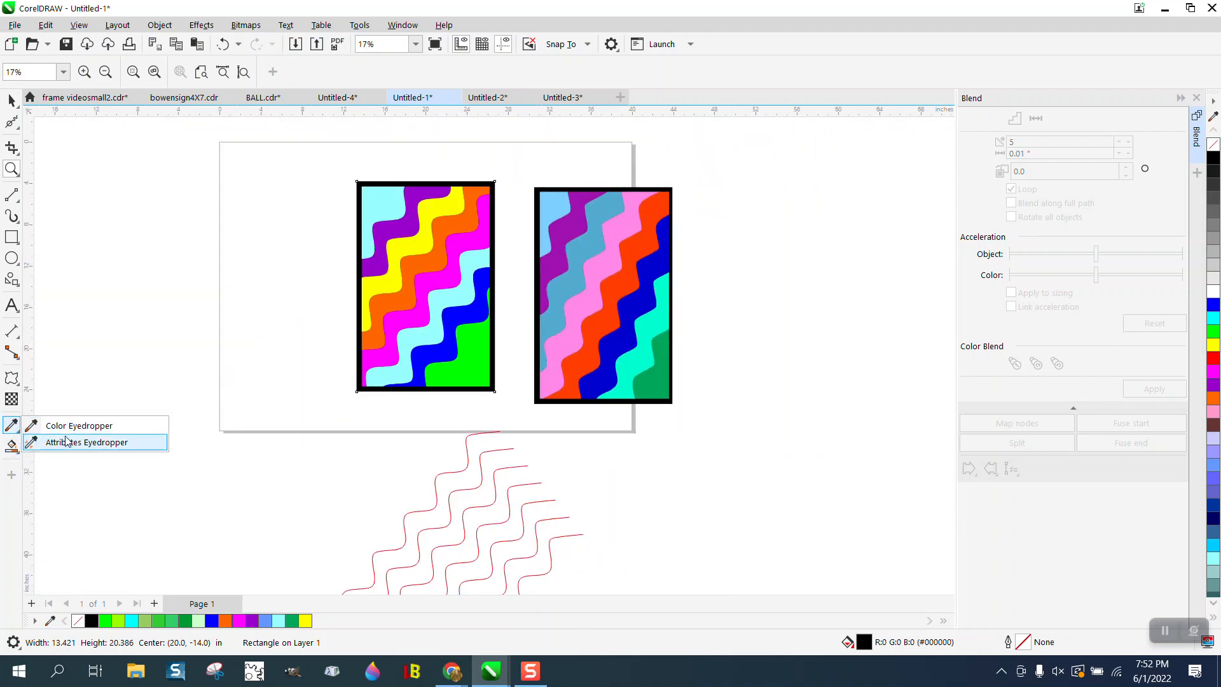
click(64, 426)
click(659, 385)
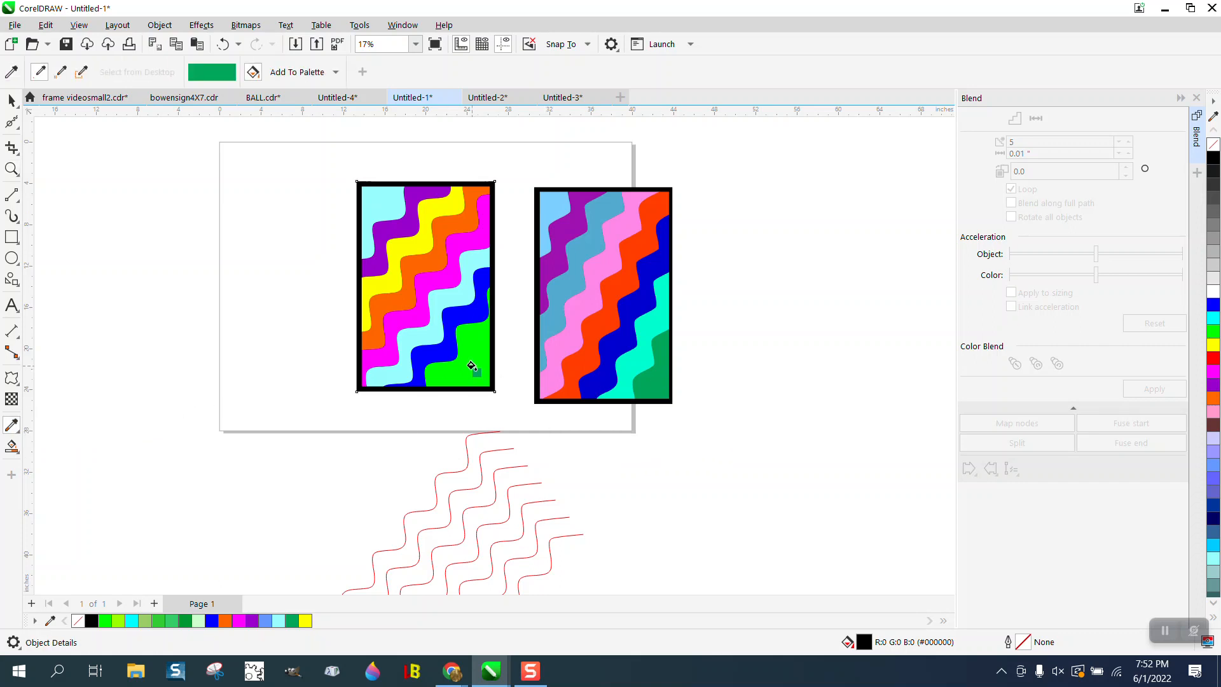
click(471, 355)
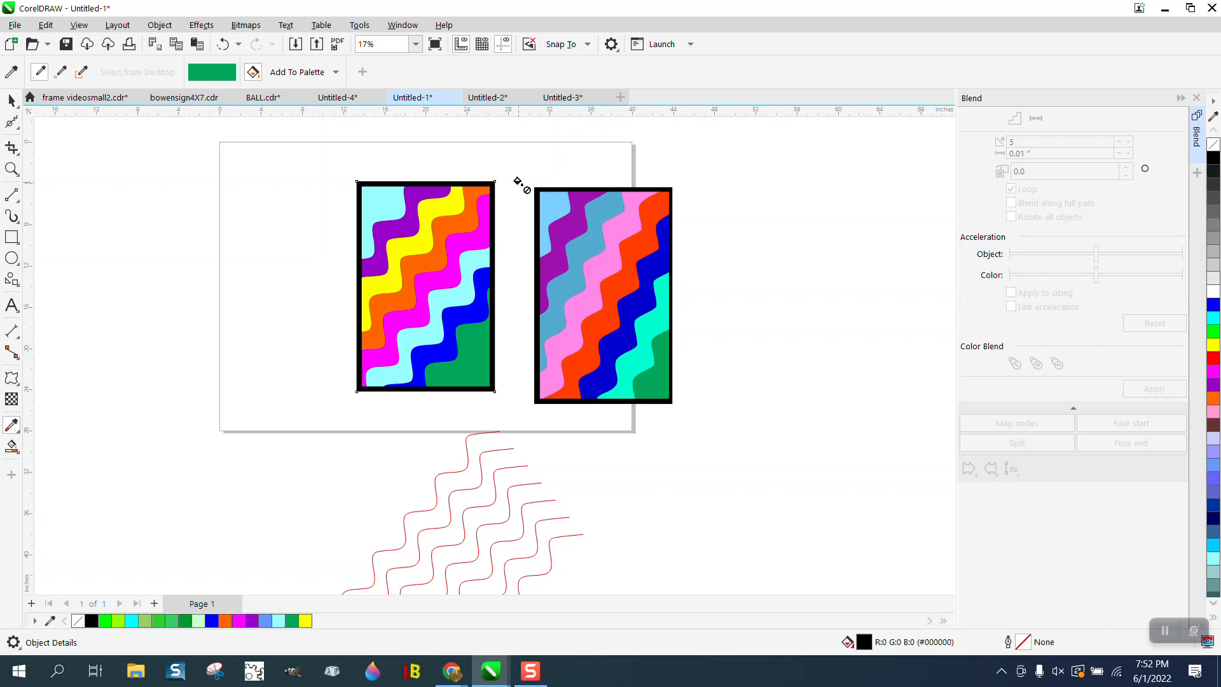
key(space)
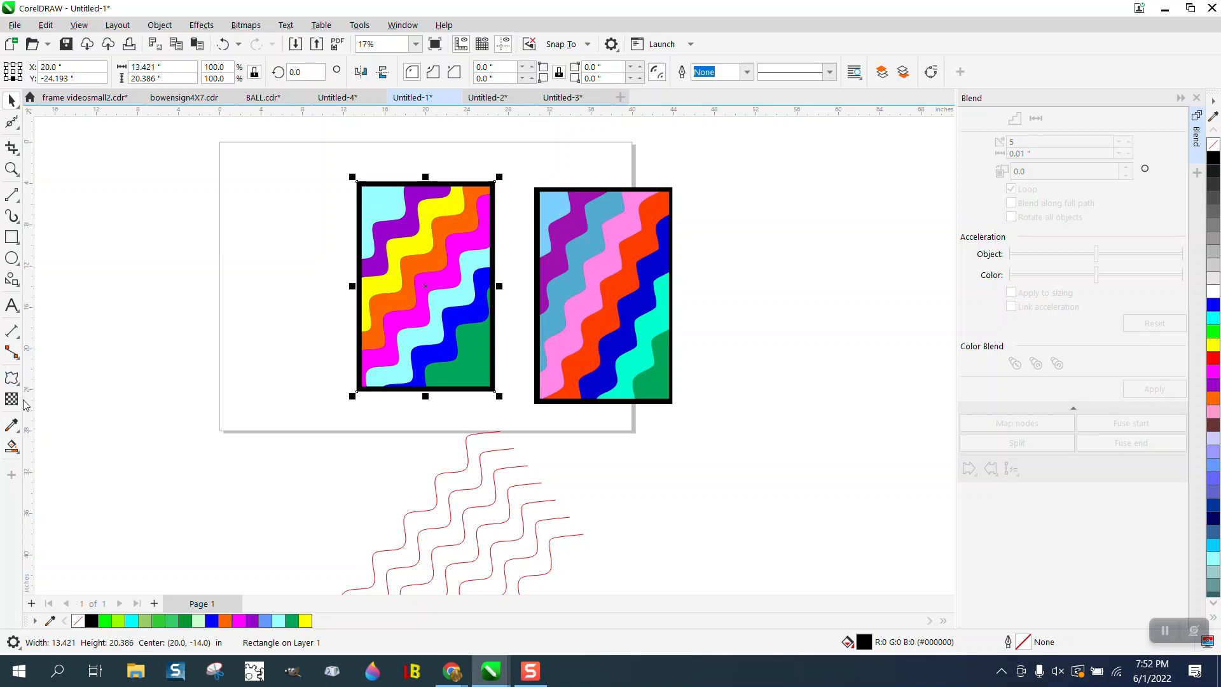
Sample the light blue of the reference's upper corner and apply it to the matching ice-blue corner piece of the framed artwork
click(11, 425)
click(56, 426)
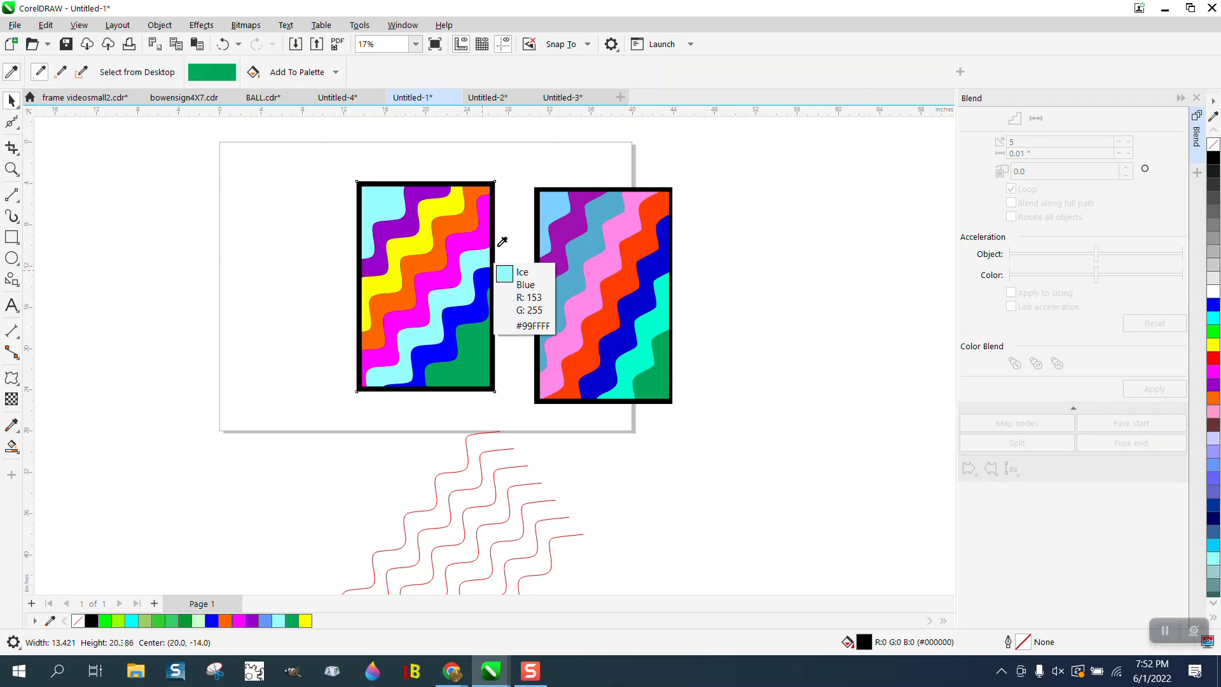
click(557, 200)
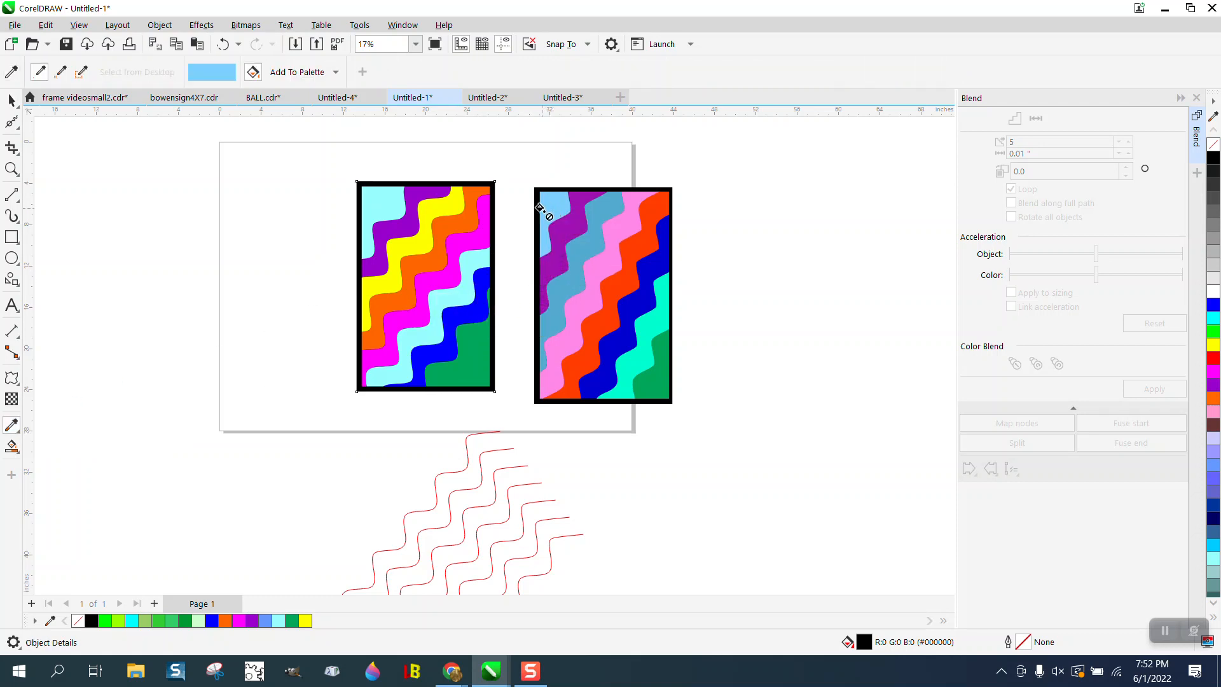
click(375, 197)
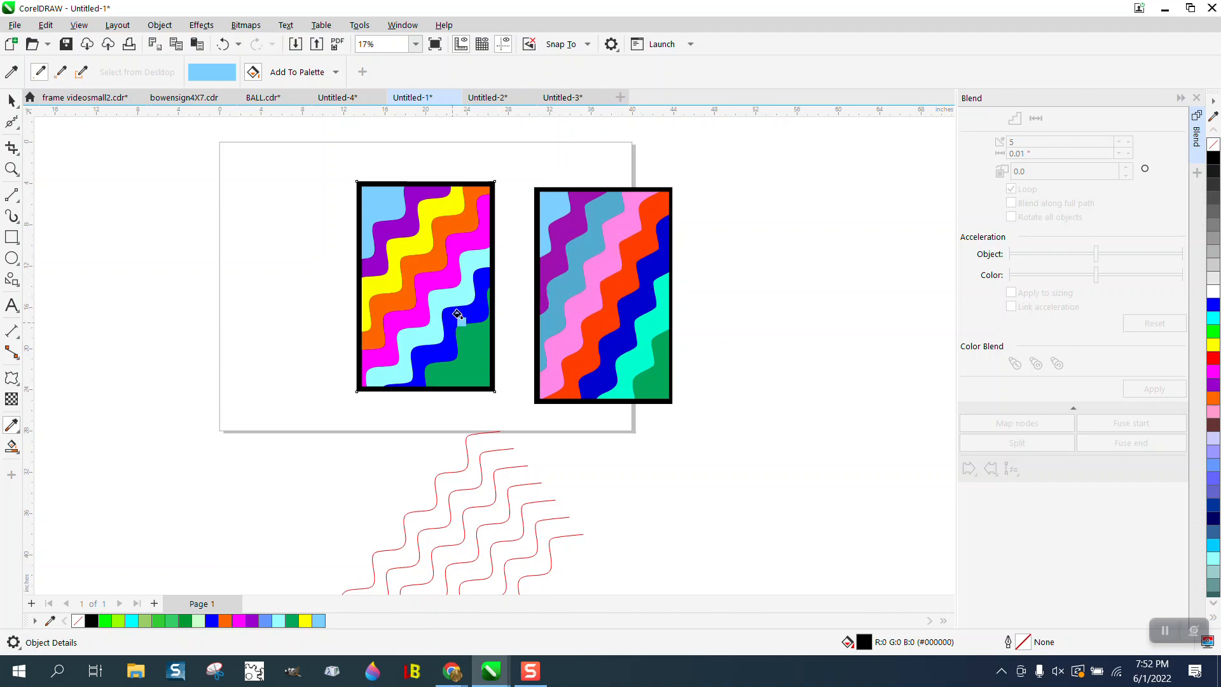
Select the black frame together with all the coloured stripe pieces of the recreated artwork and group them
click(11, 170)
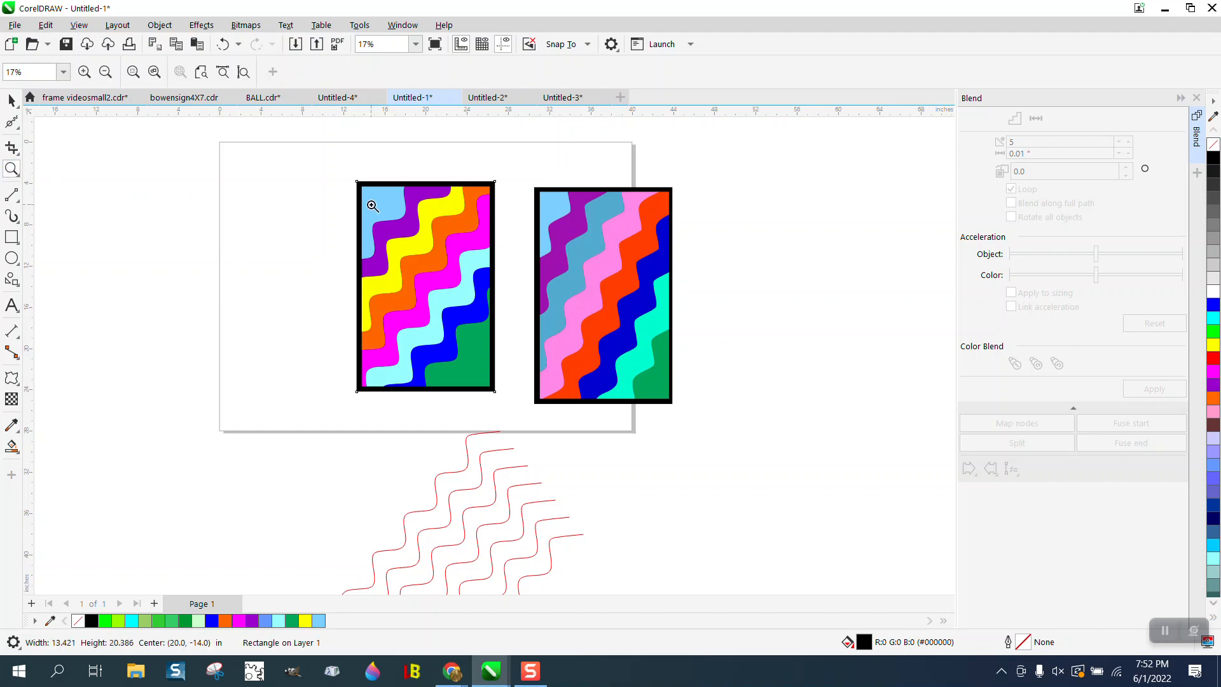
drag(374, 197, 745, 409)
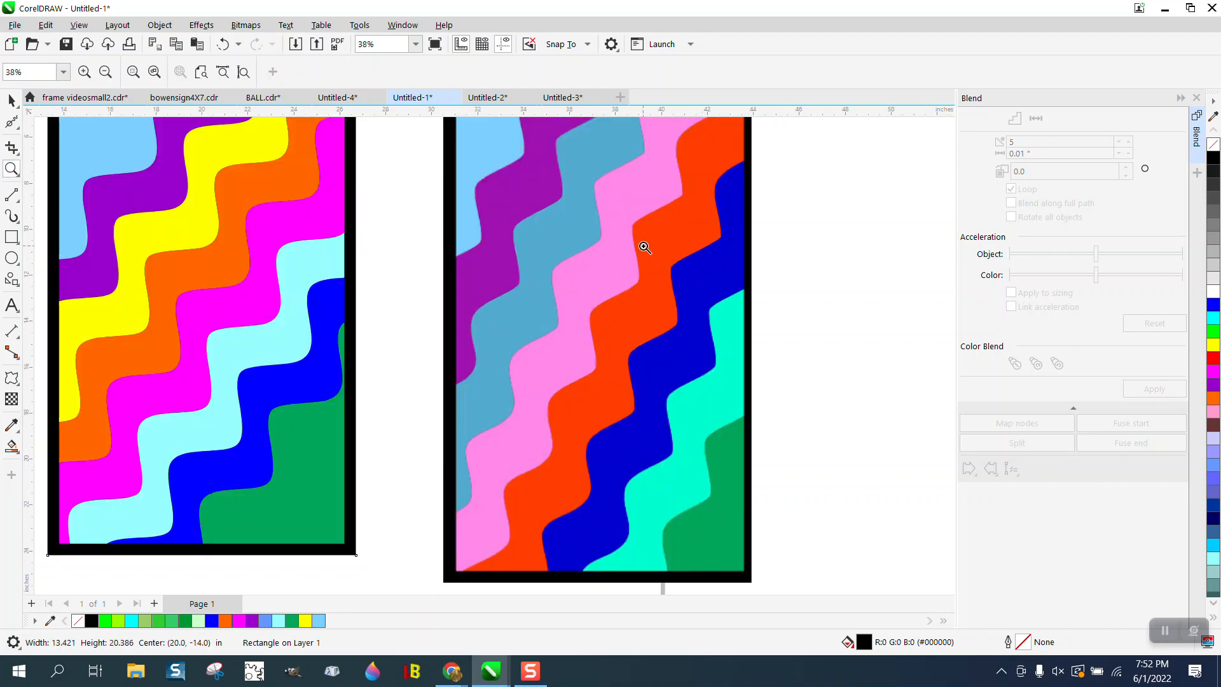
scroll(684, 285, down, 3)
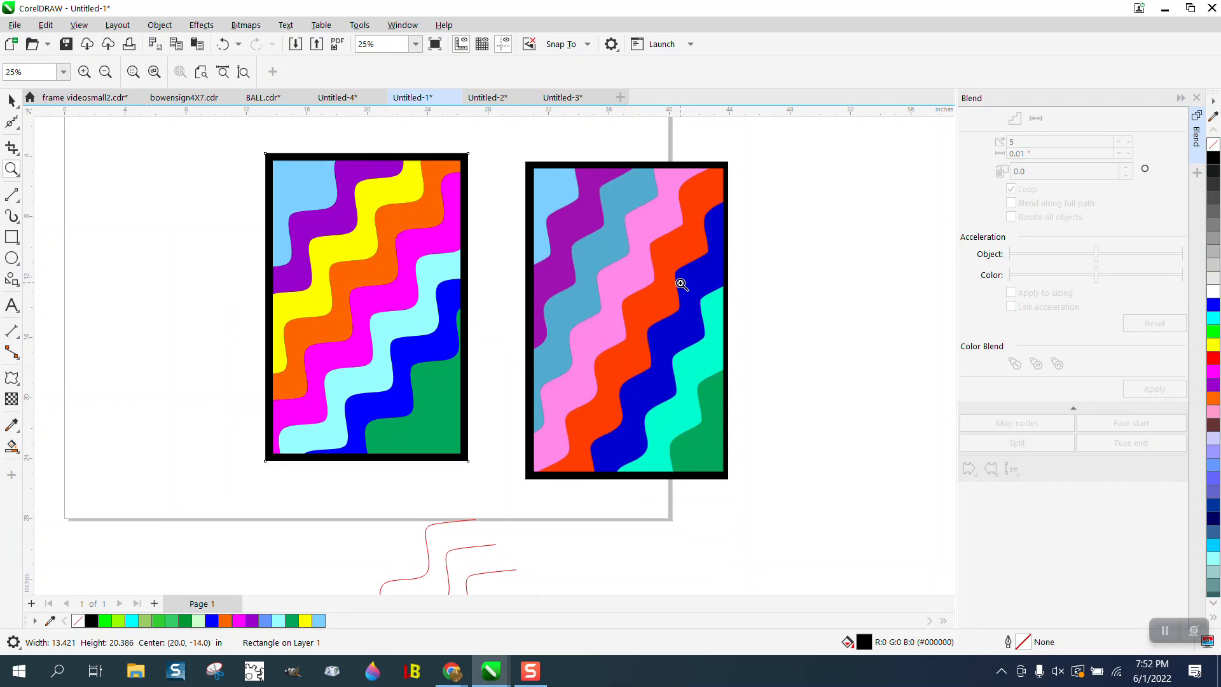
click(11, 100)
drag(231, 127, 510, 486)
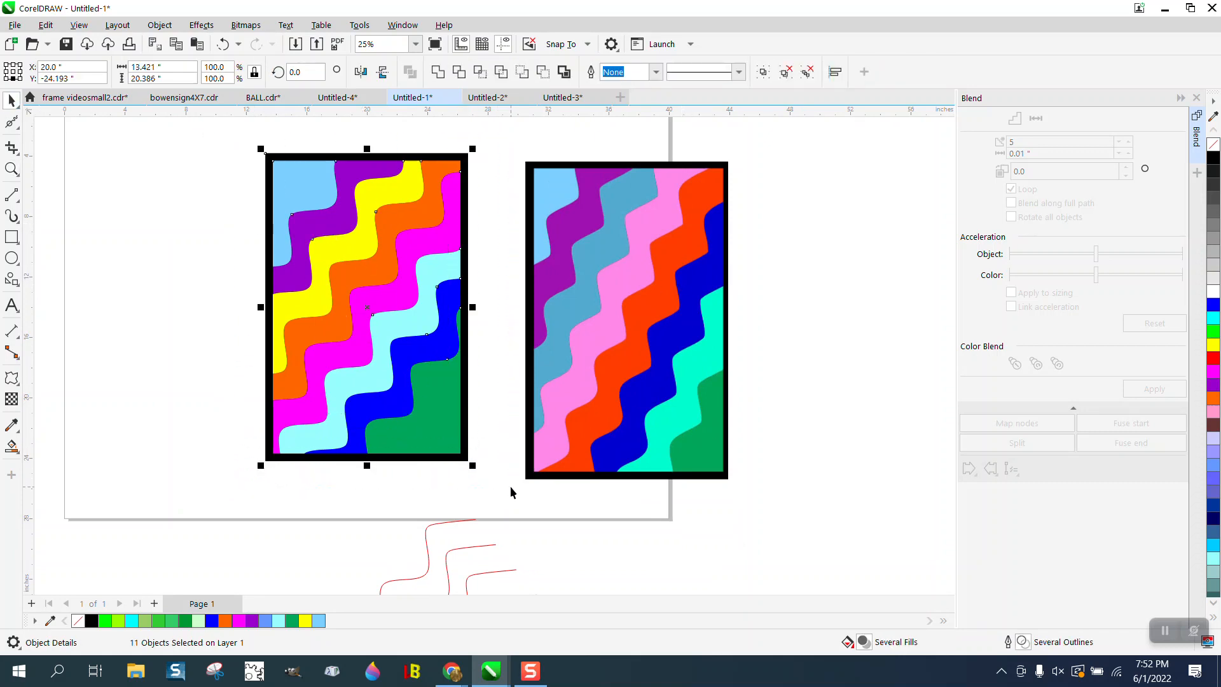
key(ctrl+g)
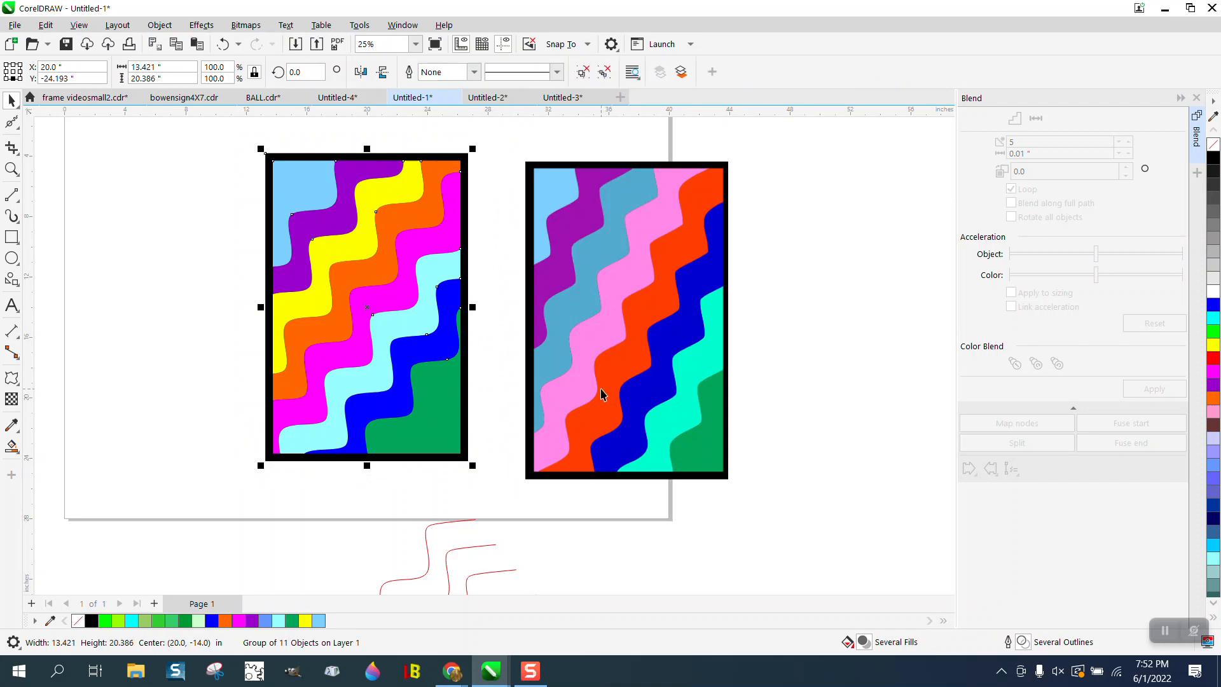
Twirl the grouped artwork around its centre with the Twirl tool at a 20-inch nib size, applying the distortion twice
click(18, 126)
click(54, 176)
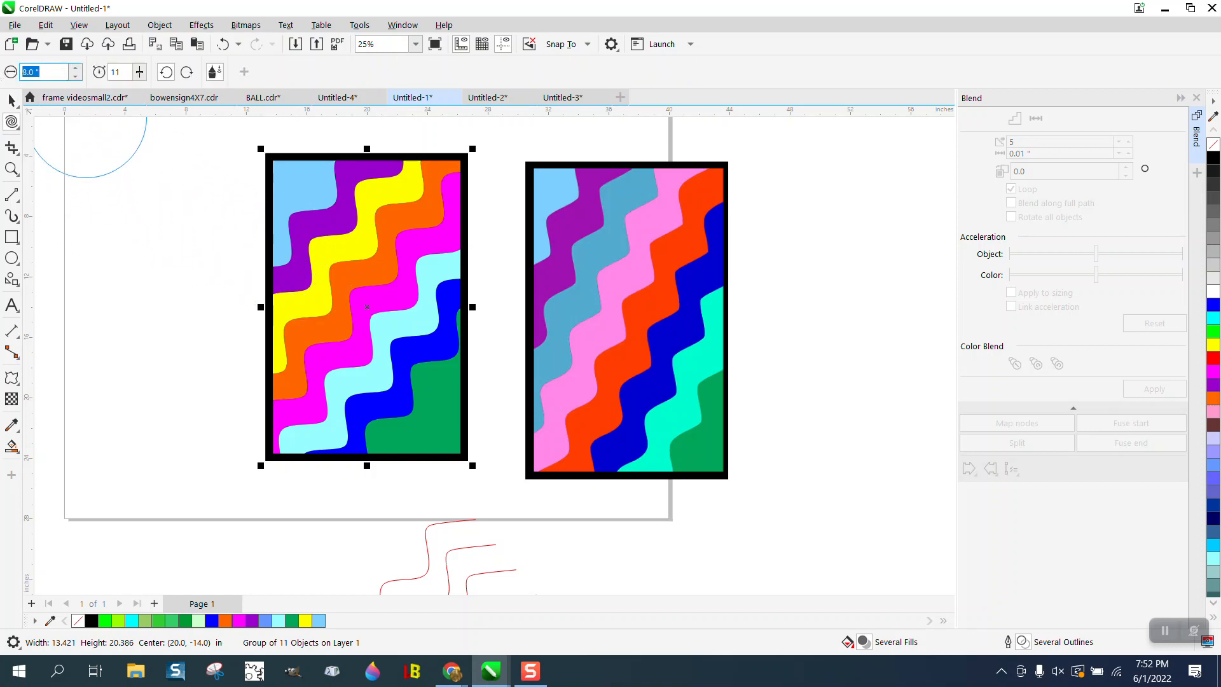
text(20)
key(Return)
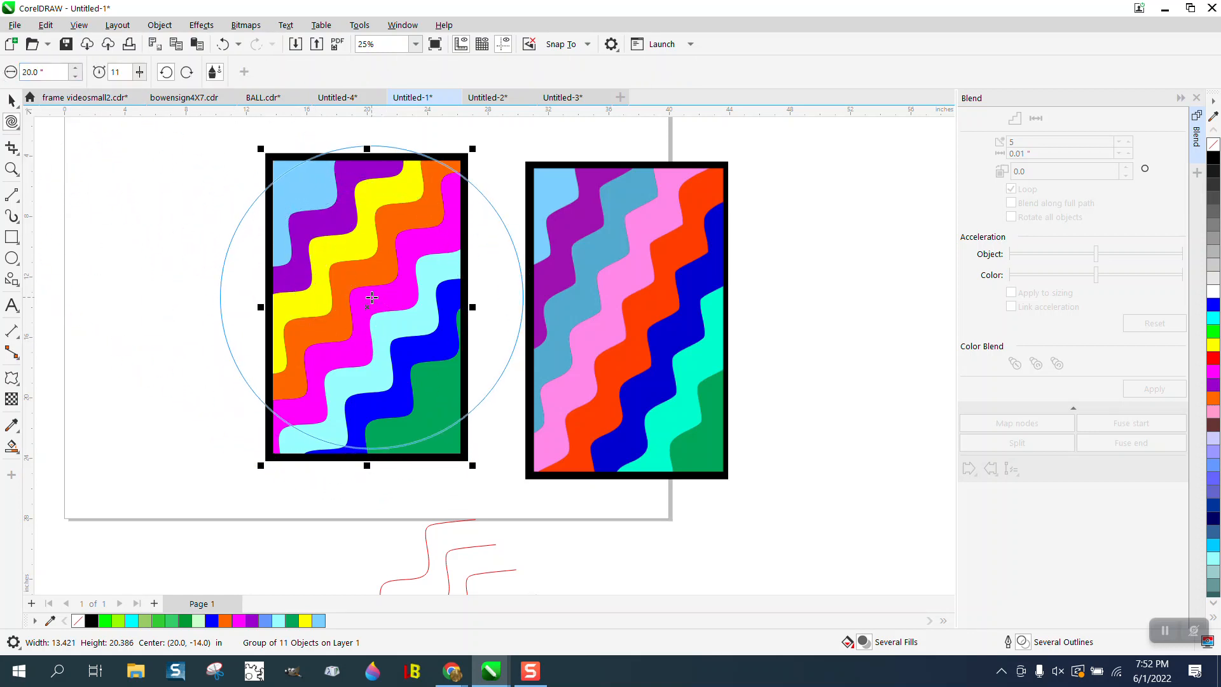
click(372, 298)
drag(372, 298, 372, 298)
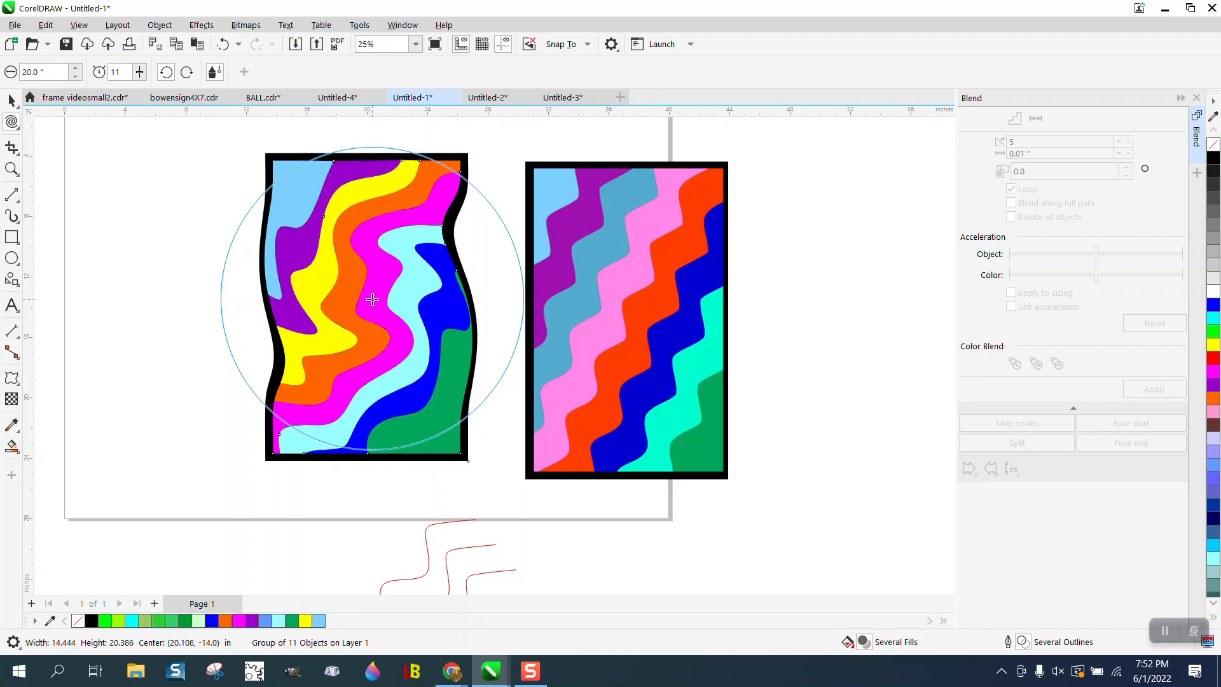
drag(372, 299, 372, 299)
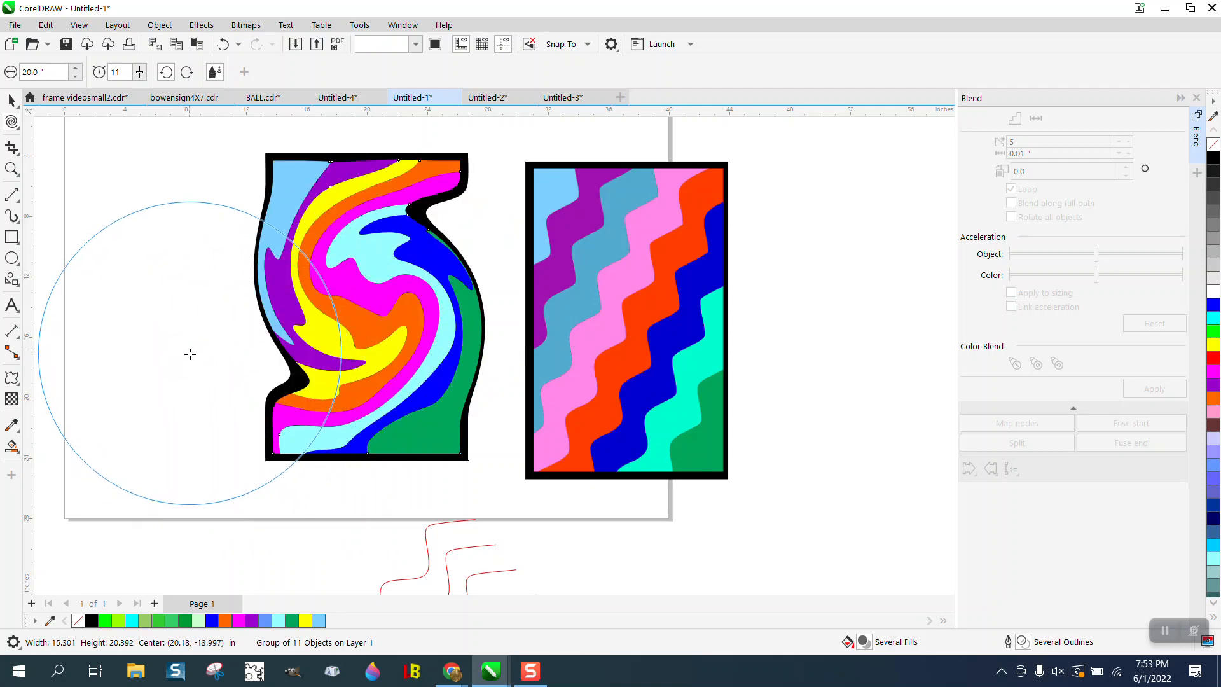